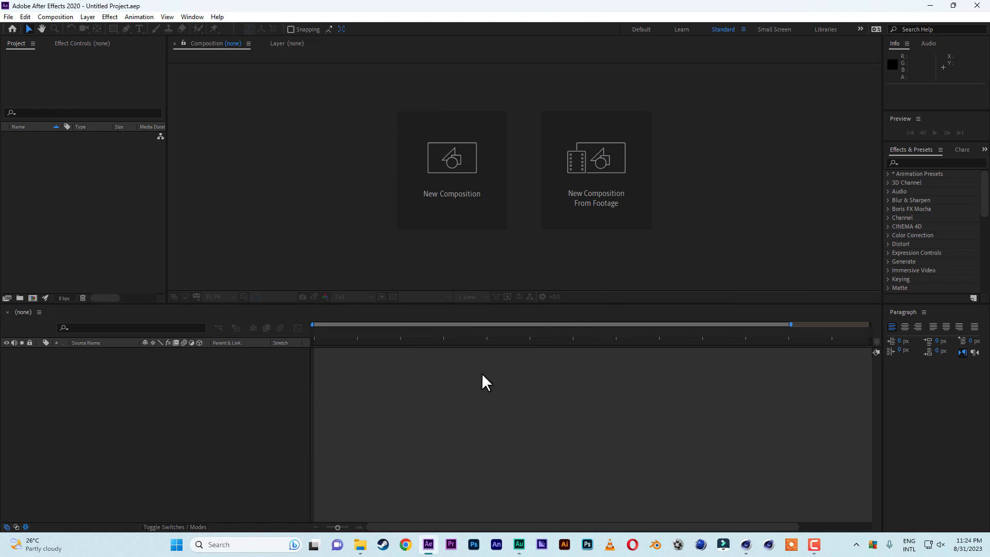
# Create a composition named main with the HDTV 1080 29.97 preset.
pyautogui.click(451, 174)
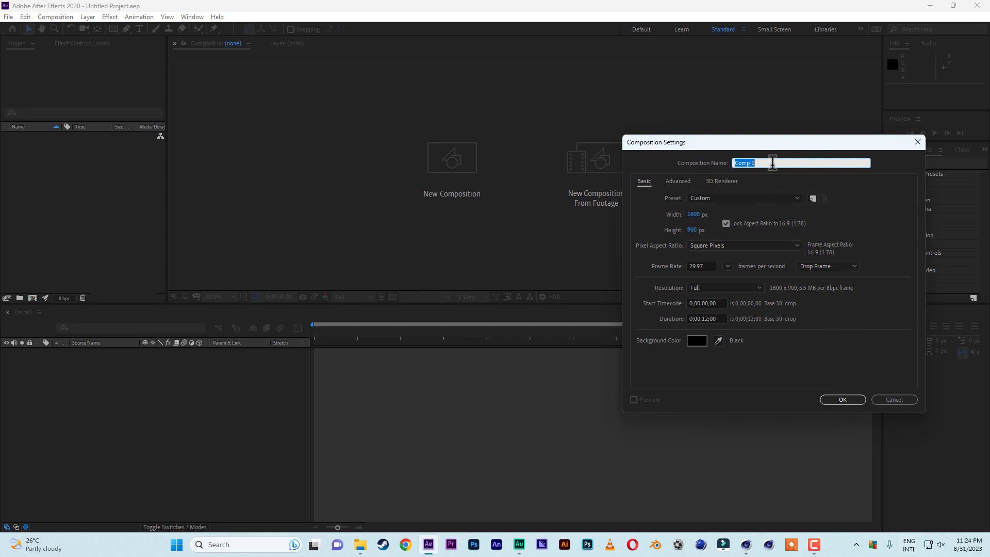
pyautogui.write('main')
pyautogui.click(712, 198)
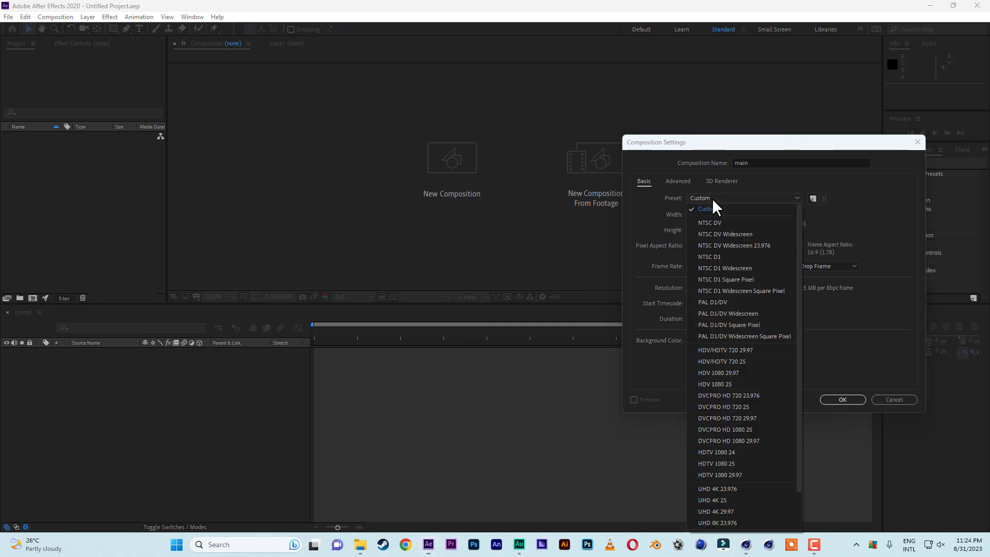
pyautogui.click(719, 475)
pyautogui.click(834, 400)
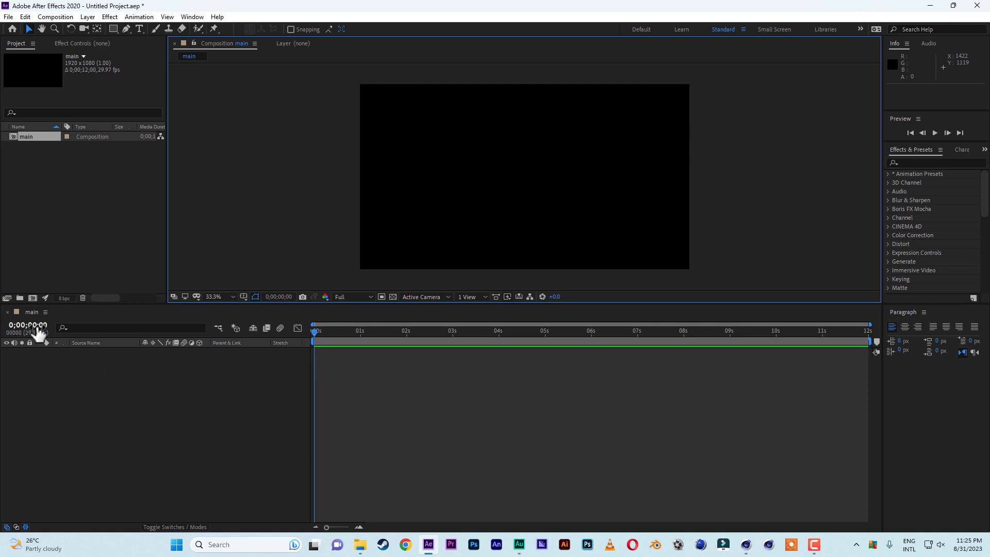
# Create a second composition named picture 1 at 1600 x 900 px, 29.97 fps and 12 seconds long.
pyautogui.click(32, 298)
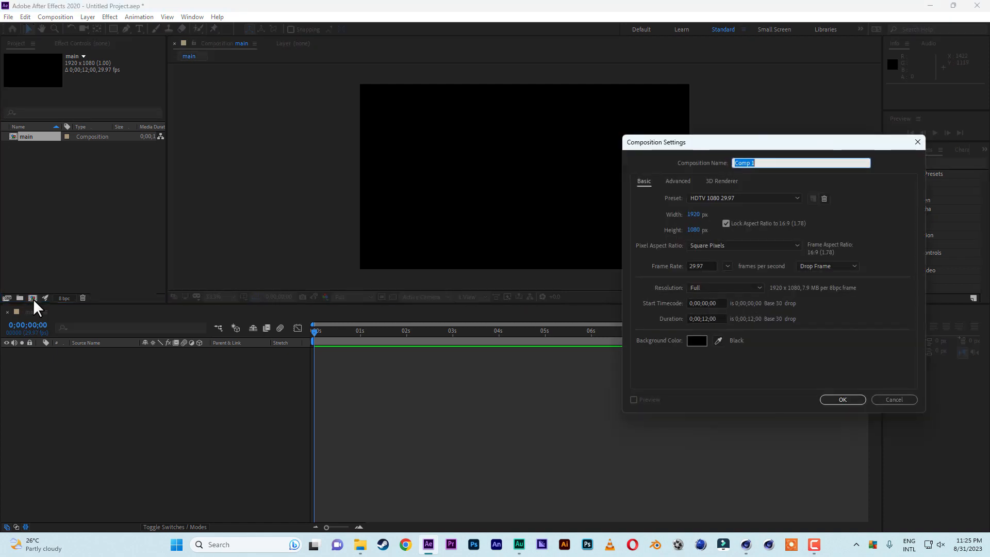
pyautogui.click(917, 142)
pyautogui.click(56, 17)
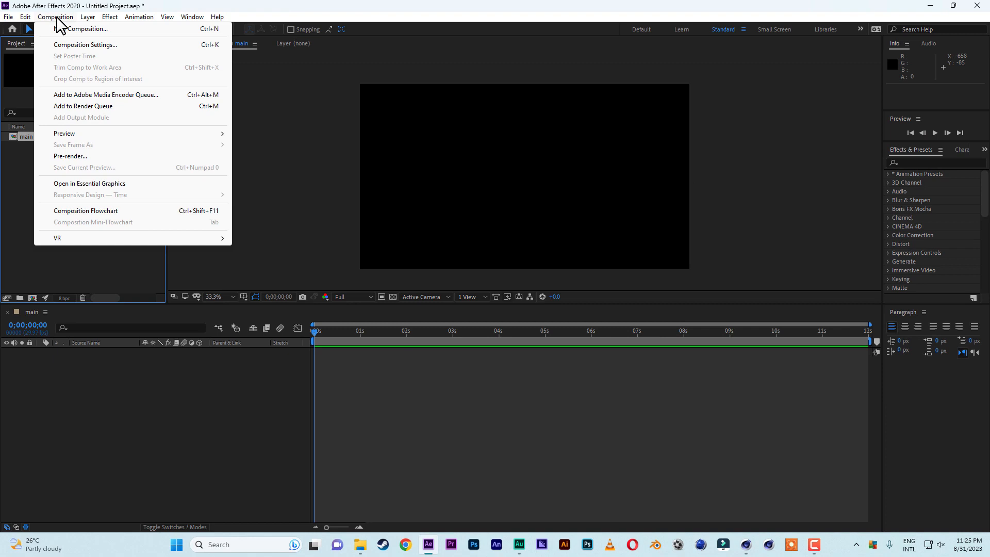
pyautogui.click(80, 31)
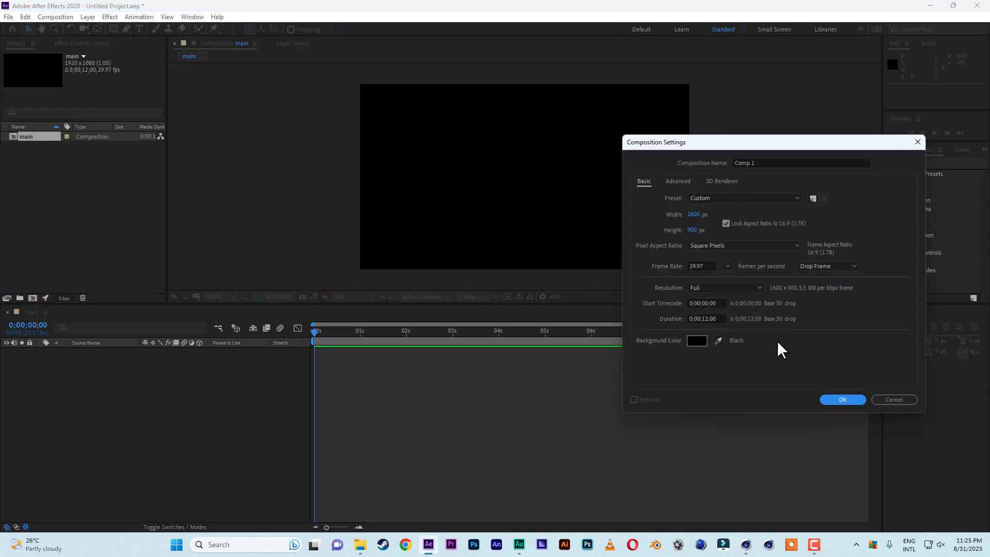
pyautogui.click(747, 163)
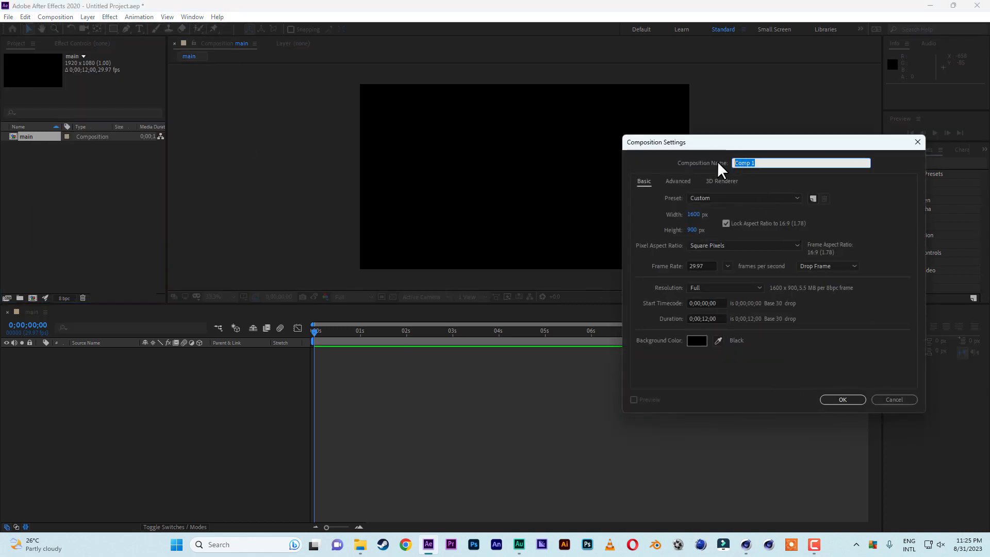
pyautogui.write('picture')
pyautogui.click(845, 399)
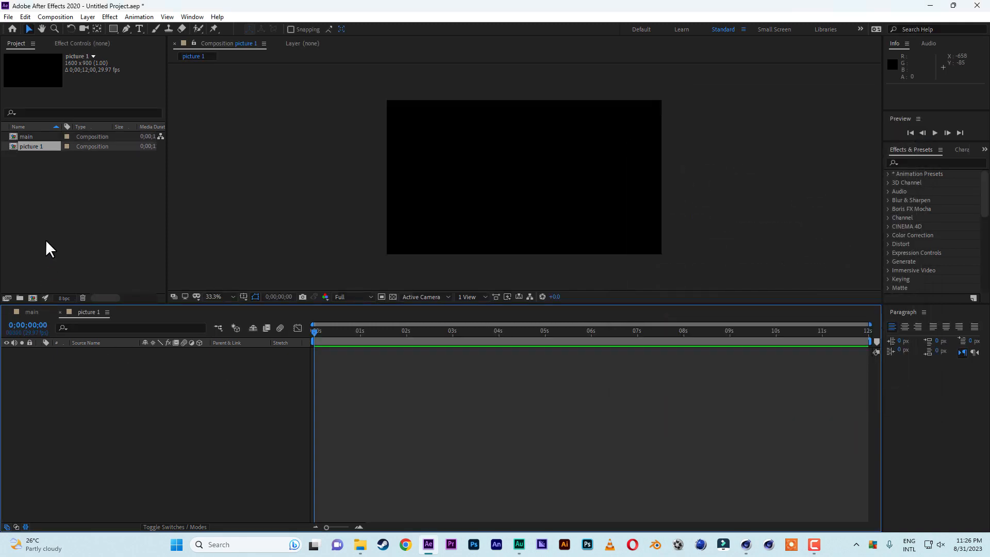
# Import all the PNG and JPG photos from four.png through two.png in the pic gallery folder as footage.
pyautogui.rightClick(40, 181)
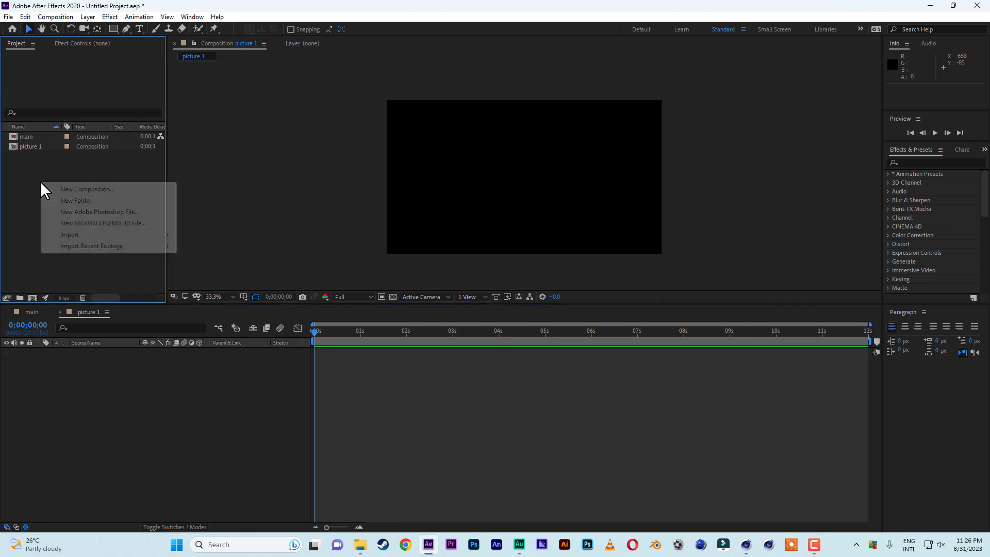
pyautogui.moveTo(102, 237)
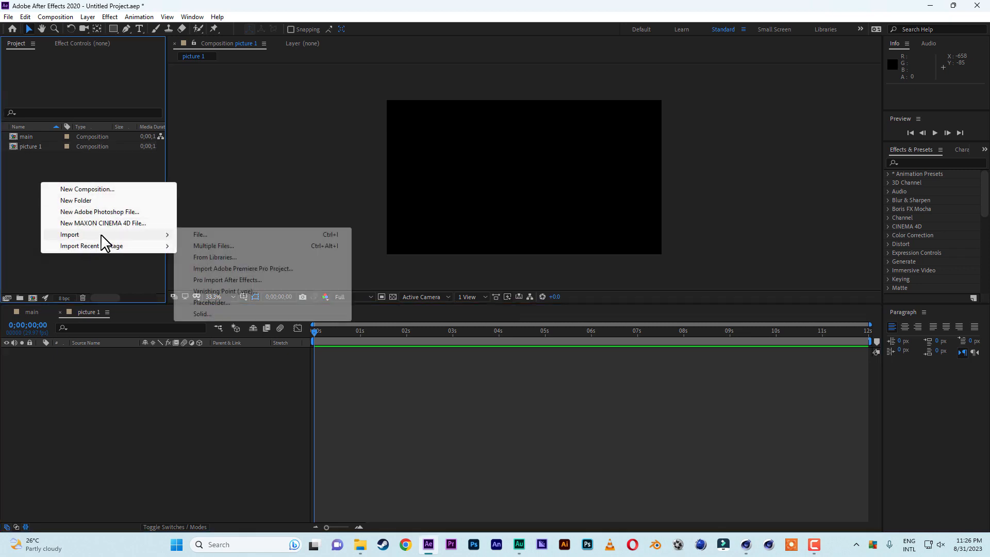
pyautogui.click(232, 237)
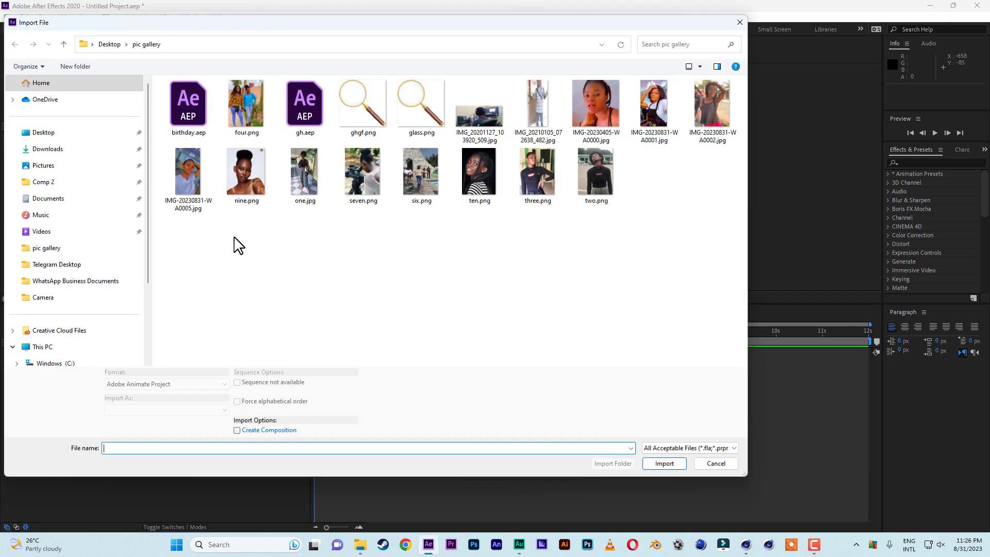
pyautogui.click(248, 109)
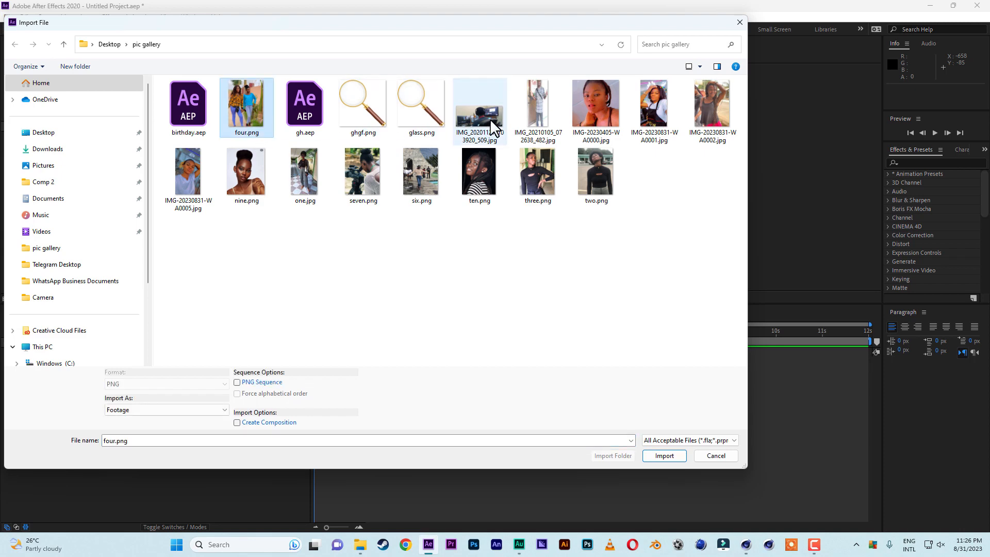
pyautogui.keyDown('ctrl'); pyautogui.click(475, 112); pyautogui.keyUp('ctrl')
pyautogui.keyDown('ctrl'); pyautogui.click(548, 116); pyautogui.keyUp('ctrl')
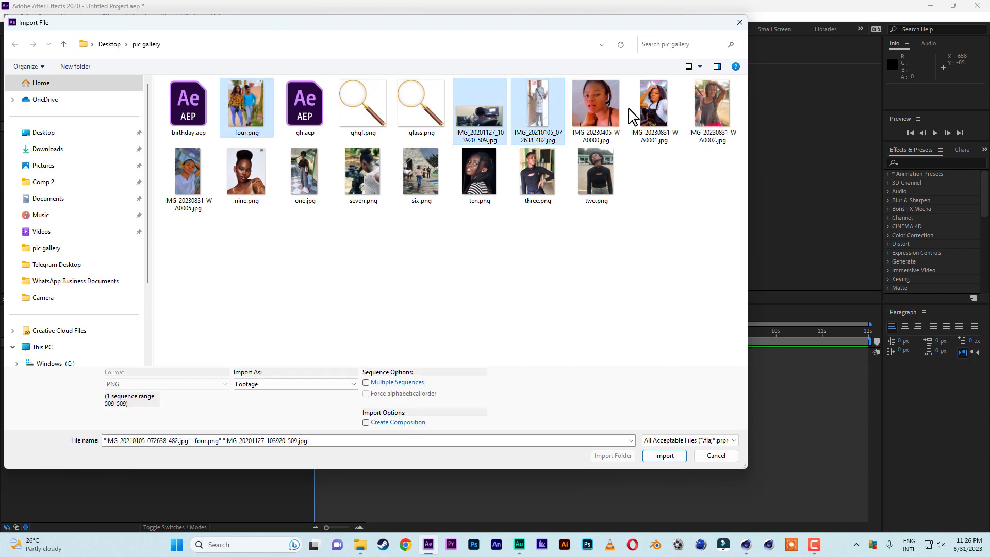
pyautogui.keyDown('ctrl'); pyautogui.click(602, 107); pyautogui.keyUp('ctrl')
pyautogui.keyDown('ctrl'); pyautogui.click(653, 108); pyautogui.keyUp('ctrl')
pyautogui.keyDown('ctrl'); pyautogui.click(715, 109); pyautogui.keyUp('ctrl')
pyautogui.keyDown('ctrl'); pyautogui.keyDown('shift'); pyautogui.click(596, 173); pyautogui.keyUp('shift'); pyautogui.keyUp('ctrl')
pyautogui.click(667, 456)
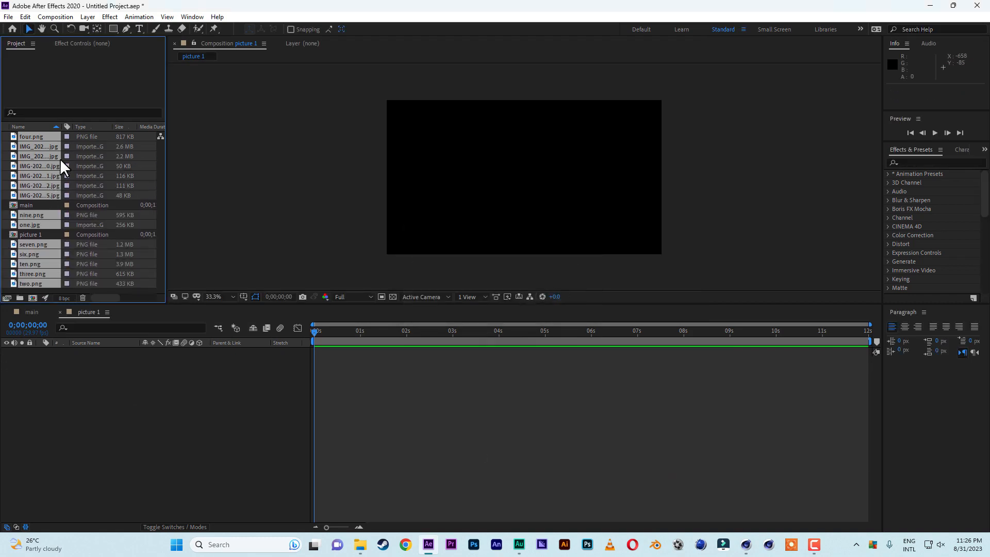
# Preview the imported photos and add IMG-20230831-WA0001.jpg as a layer in the picture 1 composition.
pyautogui.click(28, 226)
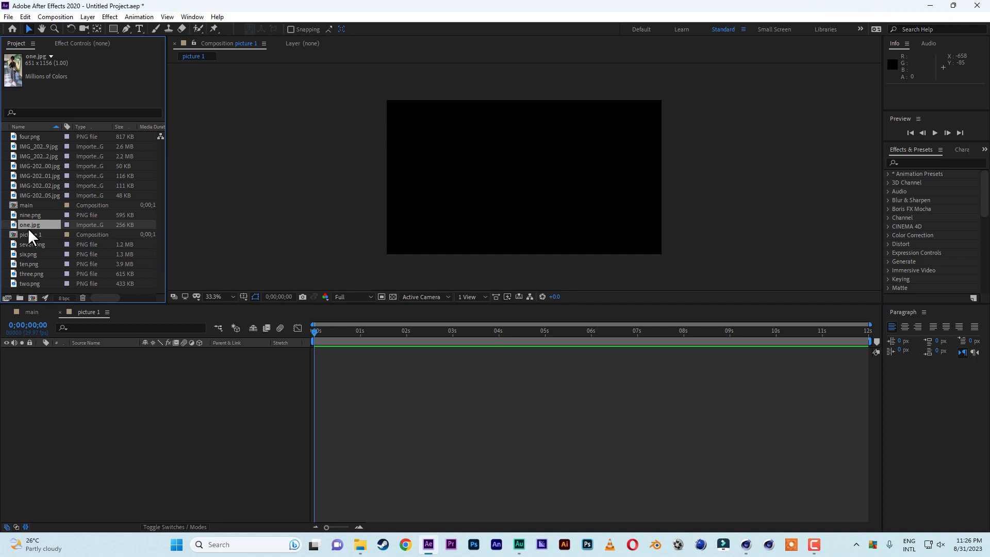
pyautogui.click(29, 140)
pyautogui.click(26, 149)
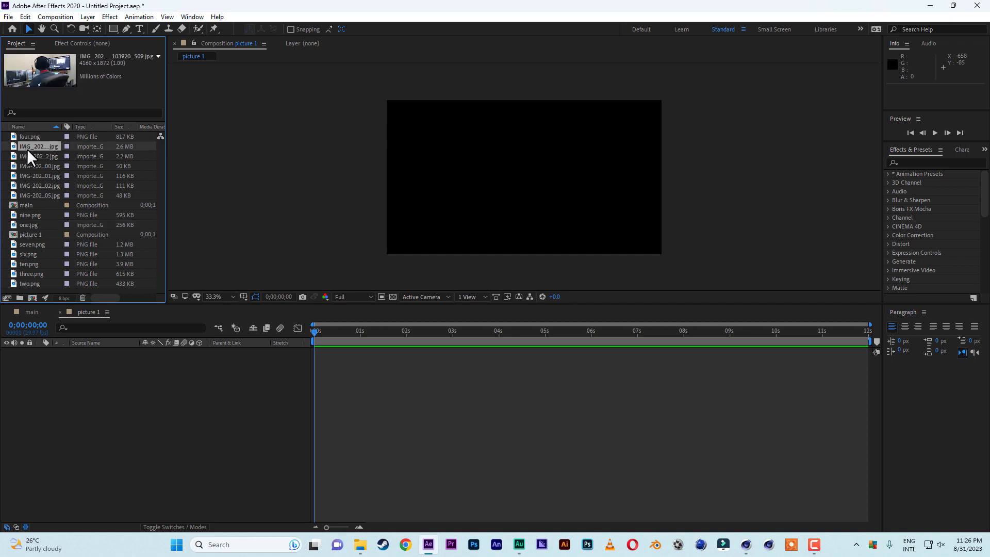
pyautogui.click(26, 155)
pyautogui.click(32, 175)
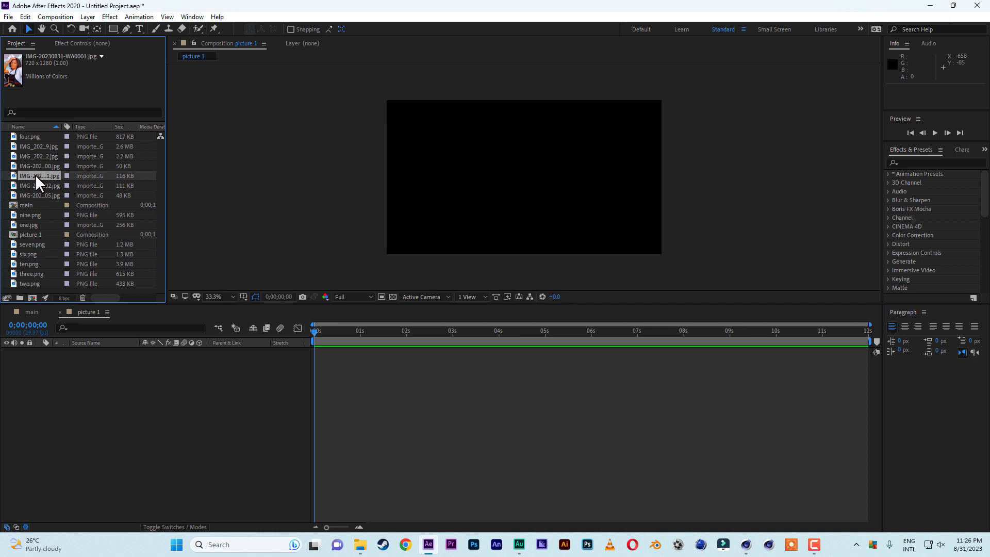
pyautogui.moveTo(35, 175); pyautogui.dragTo(108, 458)
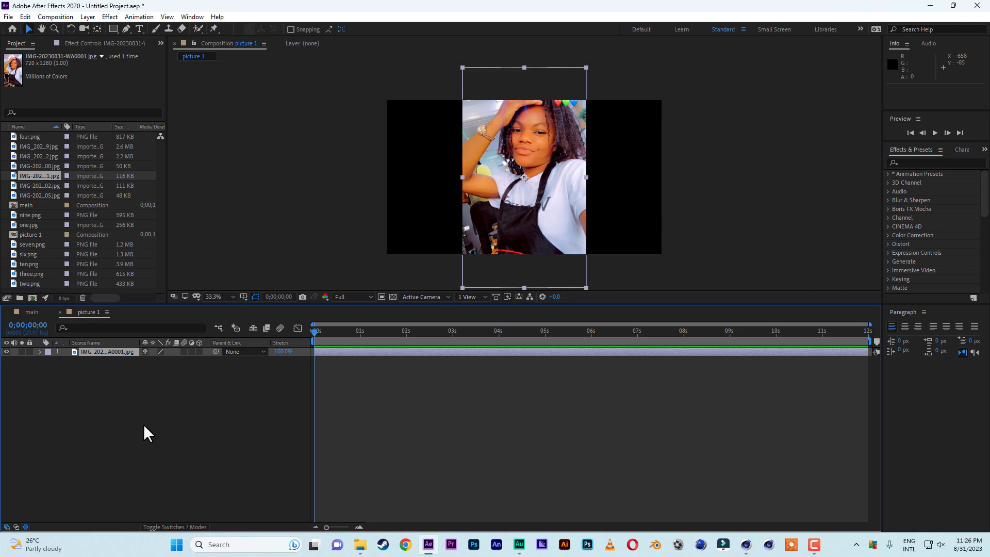
# Scale the photo layer to 219% and move it down to position 800, 813 so the face fits the frame.
pyautogui.press('s')
pyautogui.moveTo(175, 360); pyautogui.dragTo(243, 366)
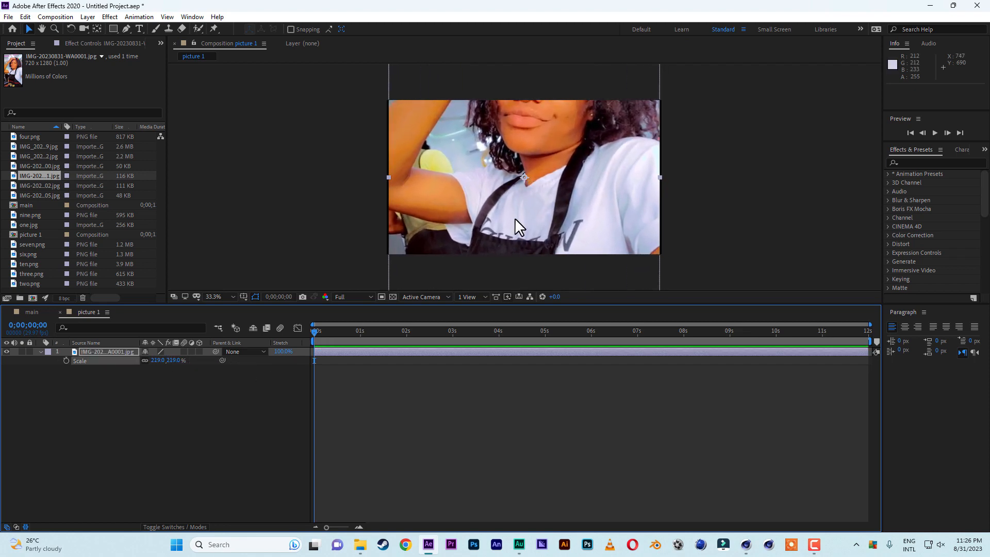
pyautogui.moveTo(618, 165); pyautogui.dragTo(577, 213)
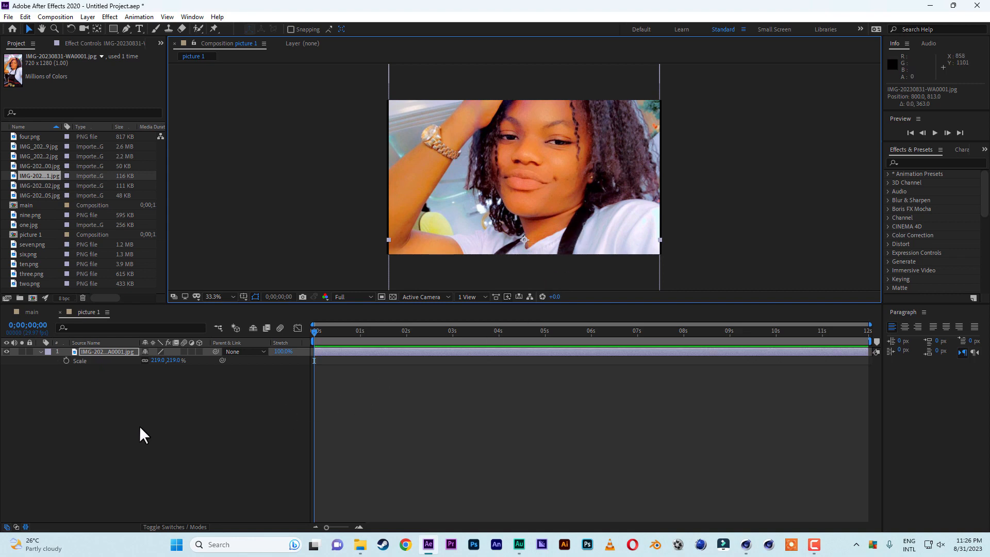
# Add a white 1600 x 900 px solid layer above the photo.
pyautogui.rightClick(82, 436)
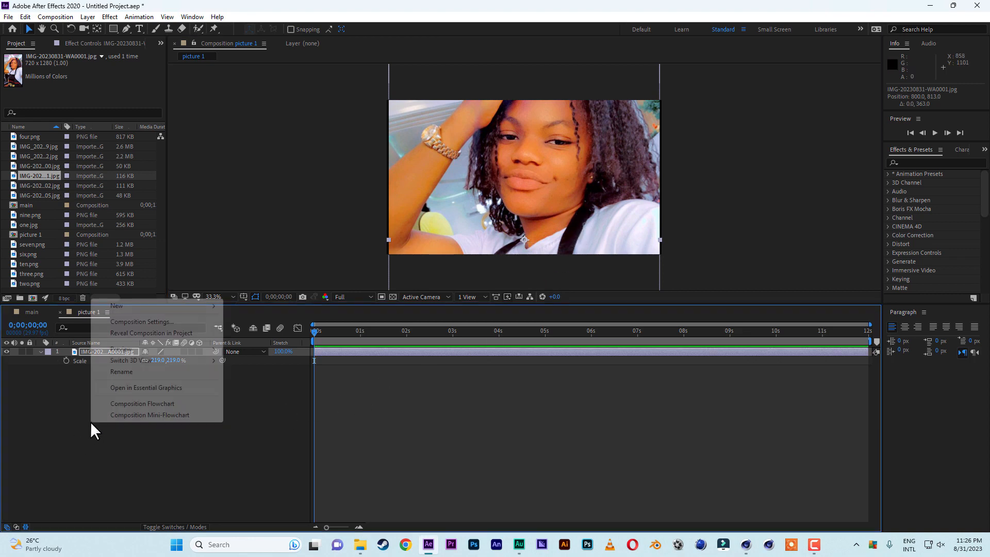
pyautogui.rightClick(63, 456)
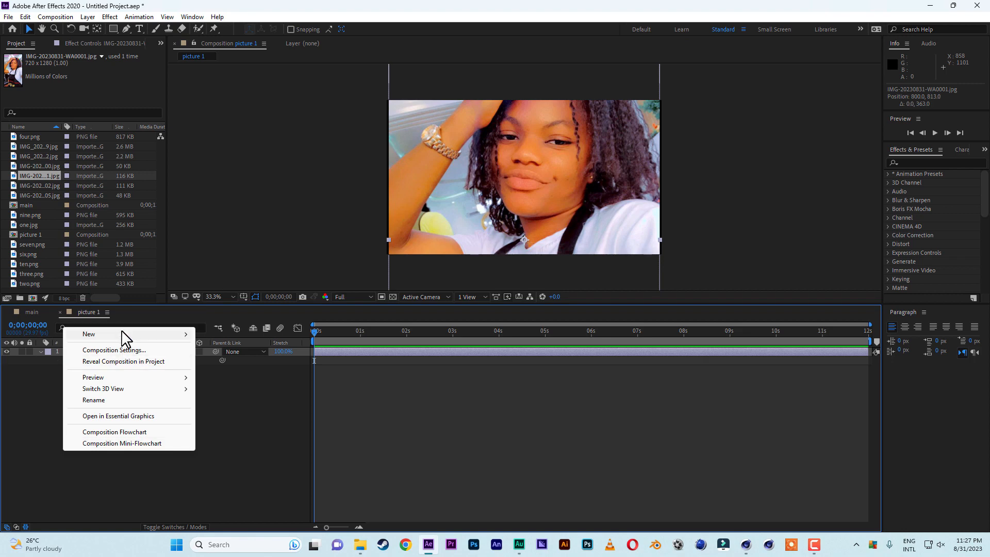
pyautogui.moveTo(142, 335)
pyautogui.click(253, 360)
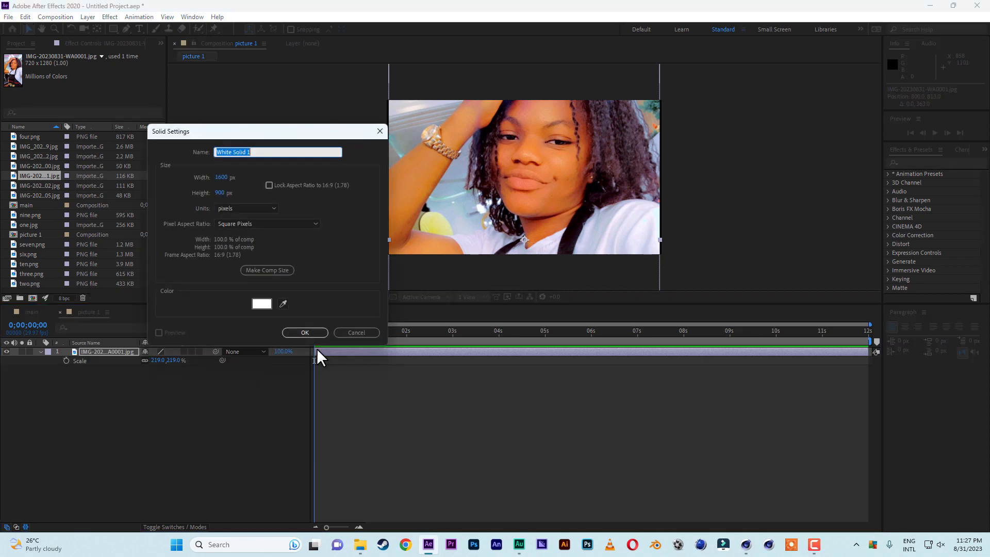
pyautogui.click(304, 333)
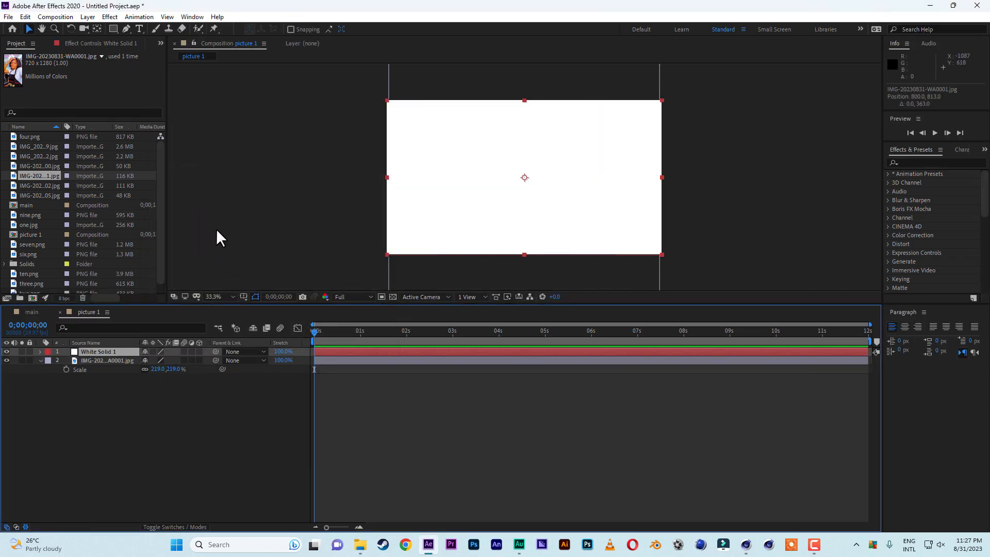
# Draw a rectangular mask about 1536 x 783 px on the white solid and shift it up 12 px, leaving a wider lower border.
pyautogui.click(113, 29)
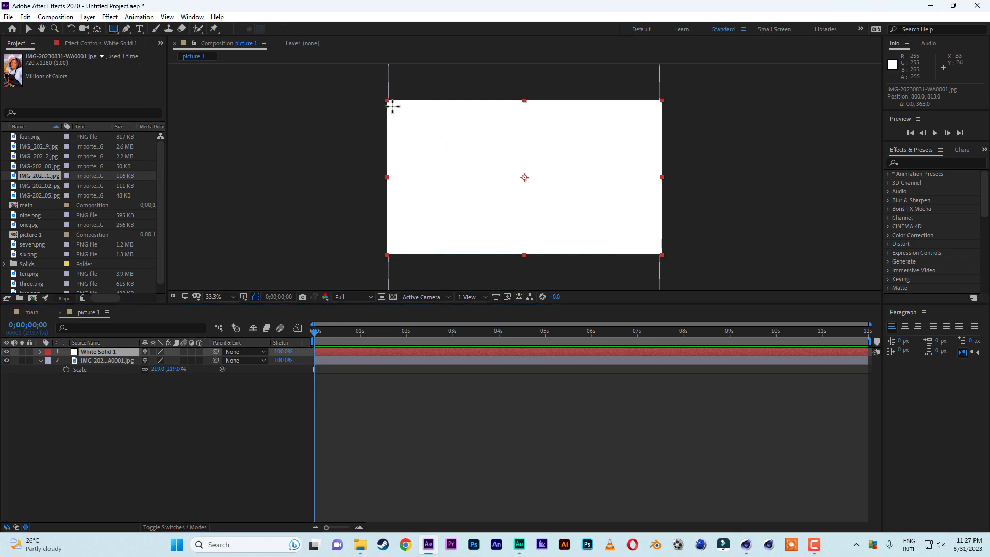
pyautogui.moveTo(392, 105); pyautogui.dragTo(656, 240)
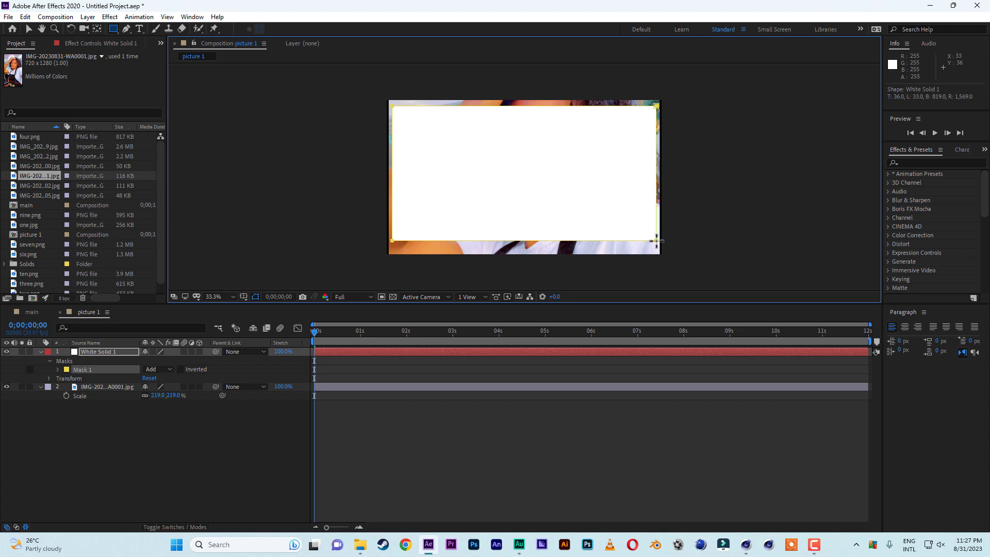
pyautogui.moveTo(655, 241); pyautogui.dragTo(656, 241)
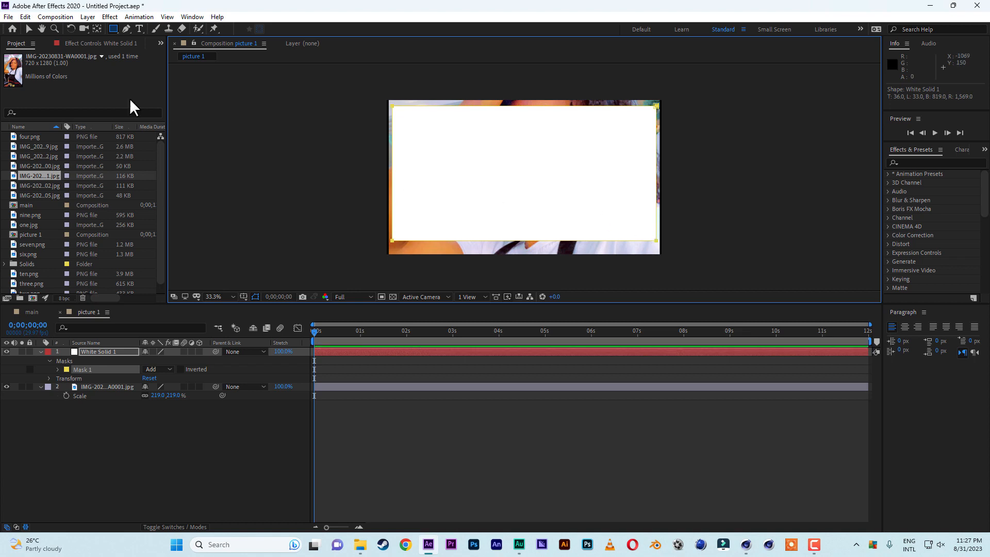
pyautogui.click(29, 29)
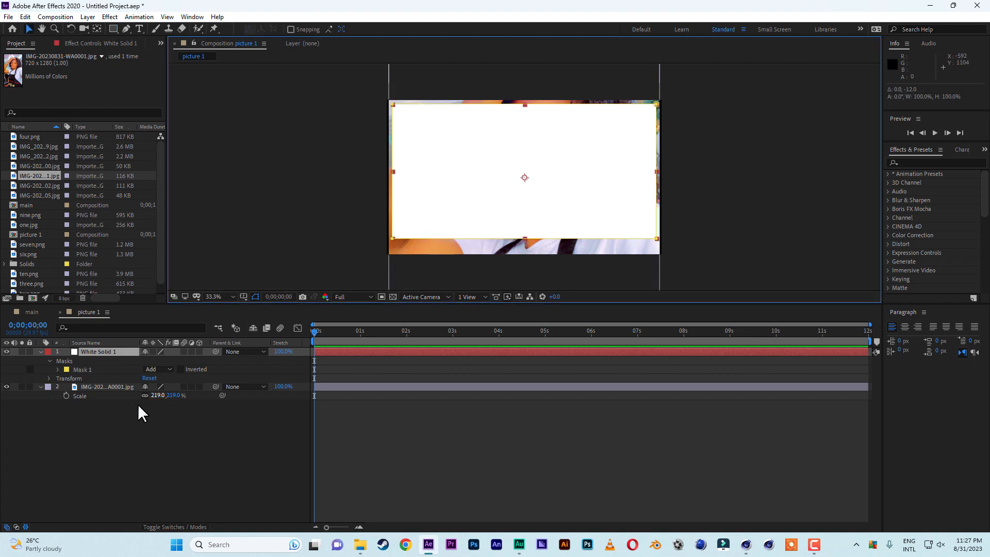
# Set the solid's mask mode to Subtract and paste the duppyanimations text layer onto the frame's lower border.
pyautogui.click(156, 369)
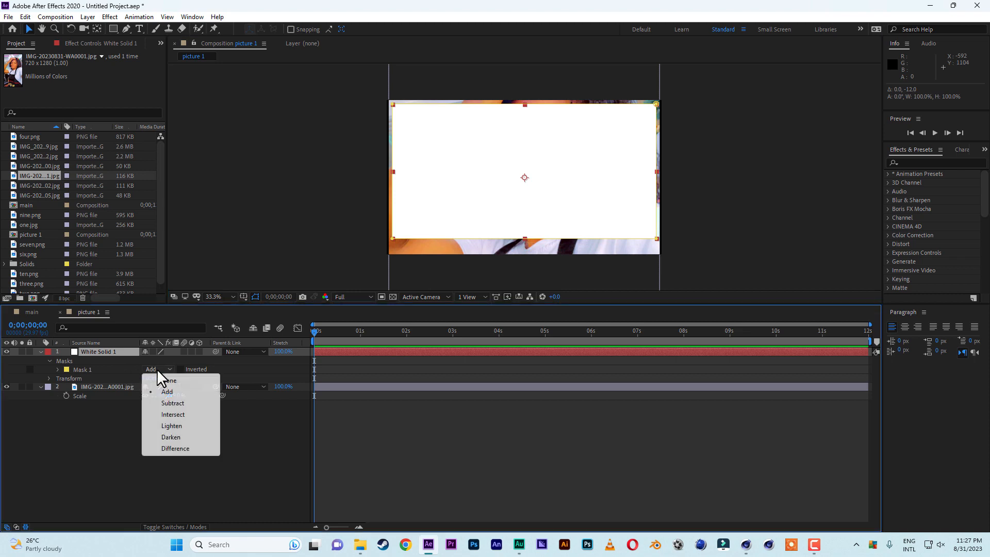
pyautogui.click(177, 401)
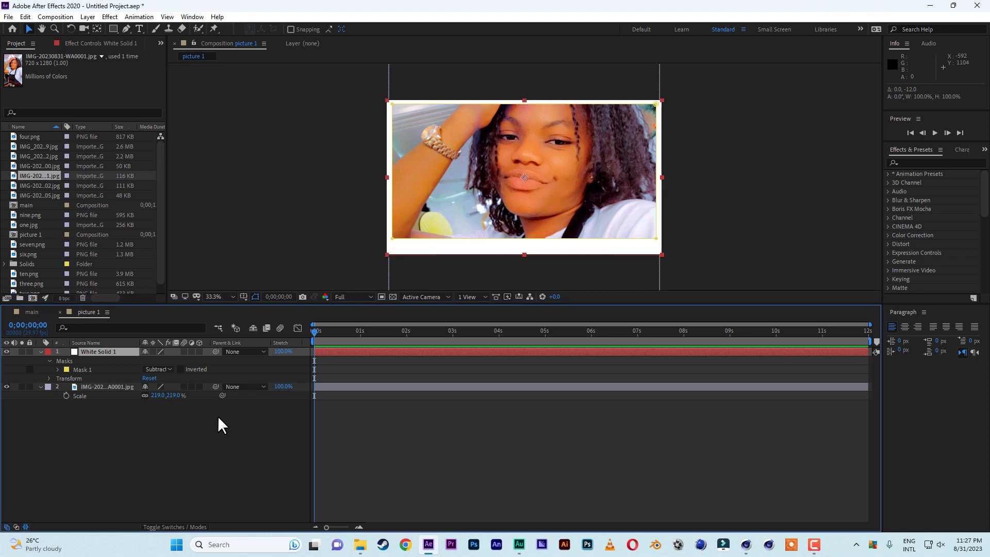
pyautogui.click(243, 237)
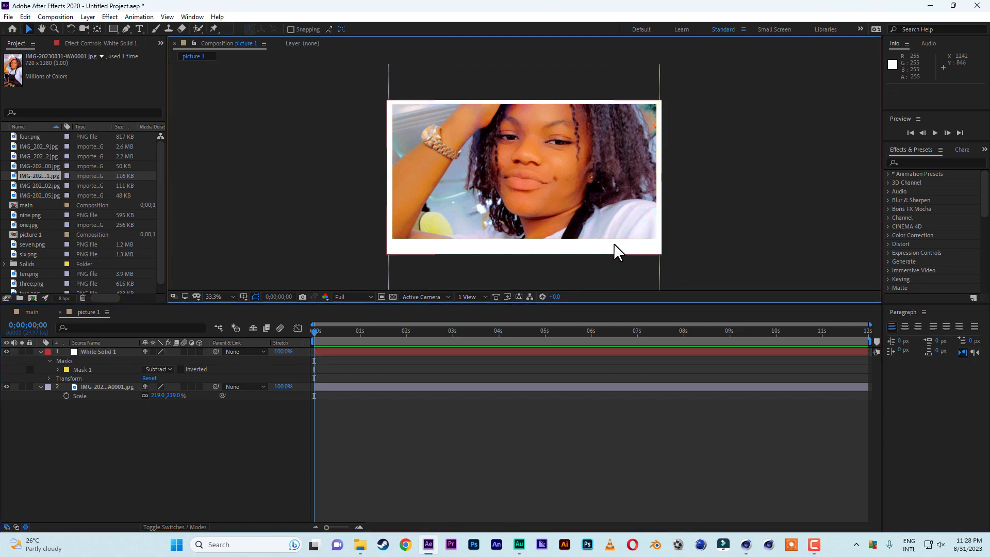
pyautogui.hotkey('ctrl', 'v')
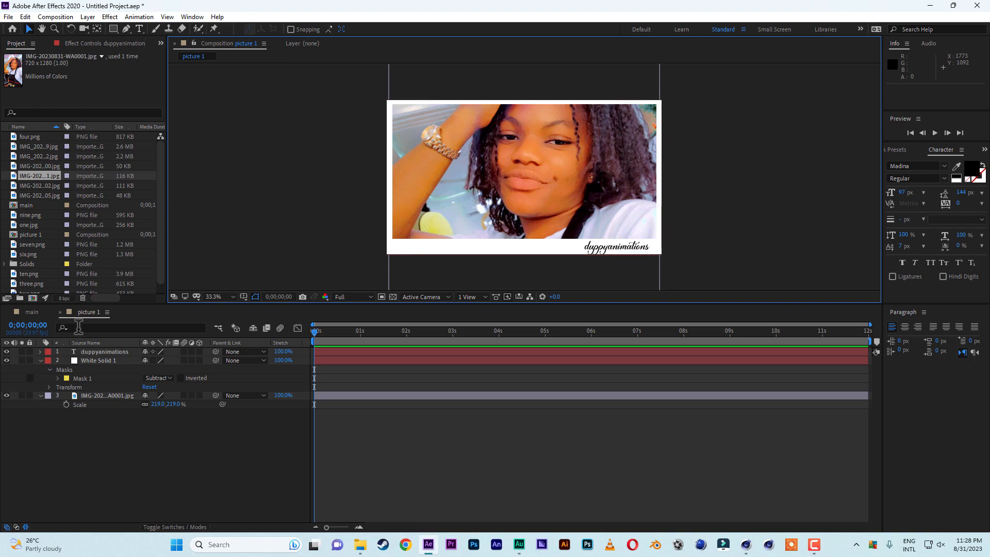
# Duplicate the picture 1 composition ten times in the project.
pyautogui.click(31, 235)
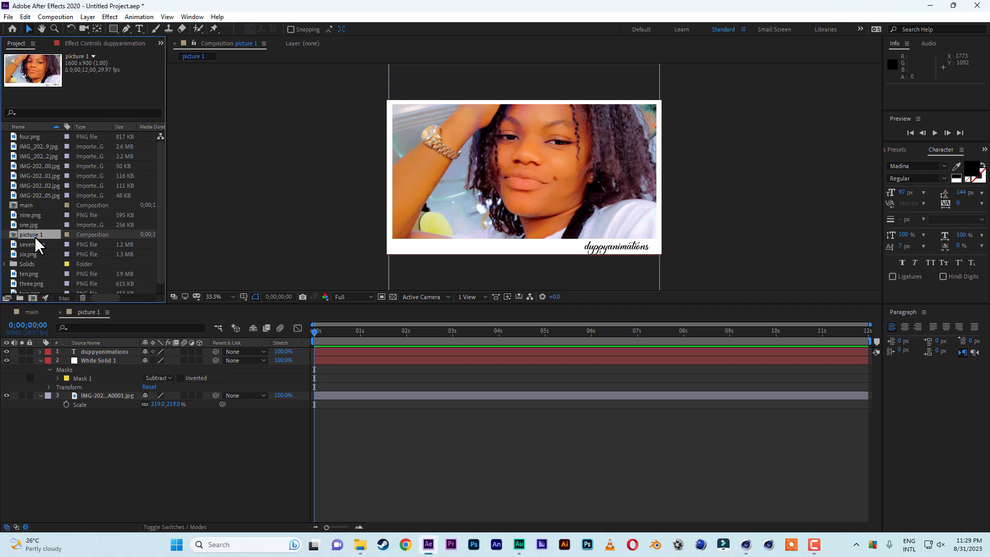
pyautogui.hotkey('ctrl', 'd')
pyautogui.hotkey('ctrl', 'd')
pyautogui.hotkey('ctrl', 'd')
pyautogui.hotkey('ctrl', 'd')
pyautogui.hotkey('ctrl', 'd')
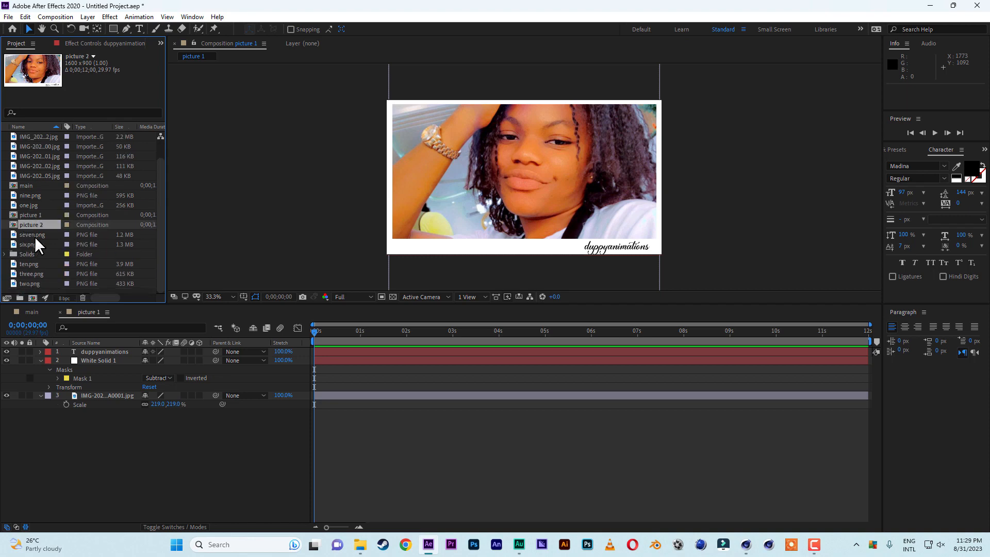
pyautogui.hotkey('ctrl', 'd')
pyautogui.hotkey('ctrl', 'd')
pyautogui.hotkey('ctrl', 'd')
pyautogui.hotkey('ctrl', 'd')
pyautogui.hotkey('ctrl', 'd')
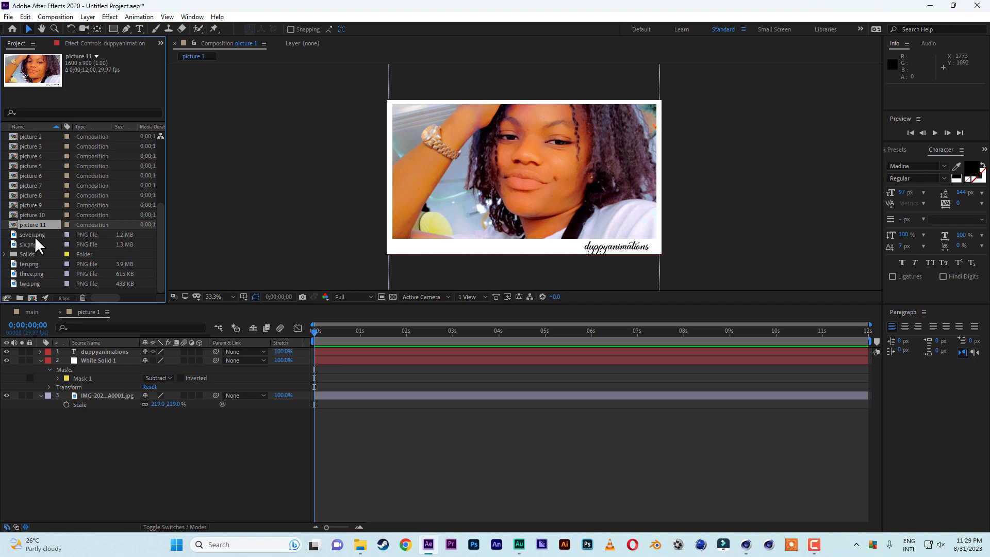
# Delete the surplus picture 11 composition and open the picture 2 to picture 10 compositions.
pyautogui.press('Delete')
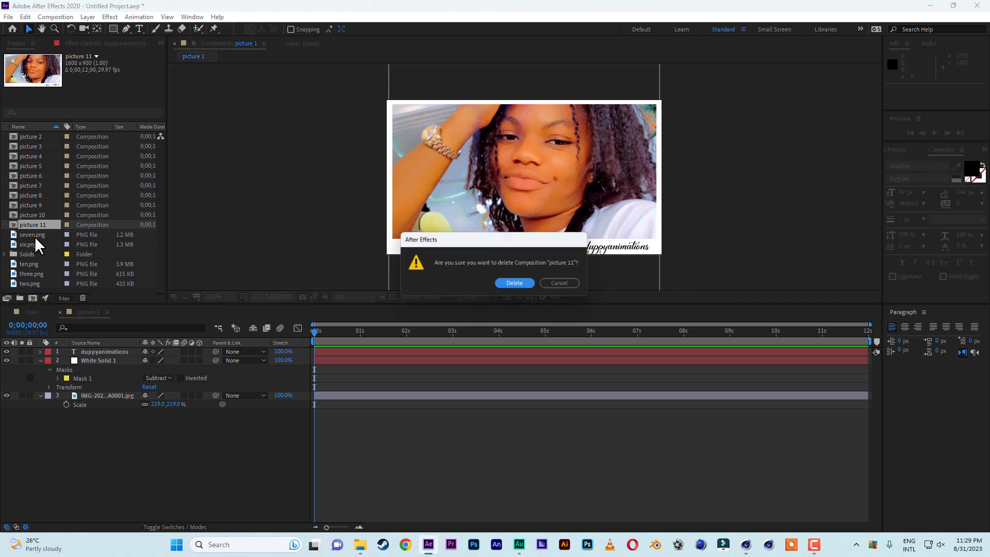
pyautogui.click(515, 284)
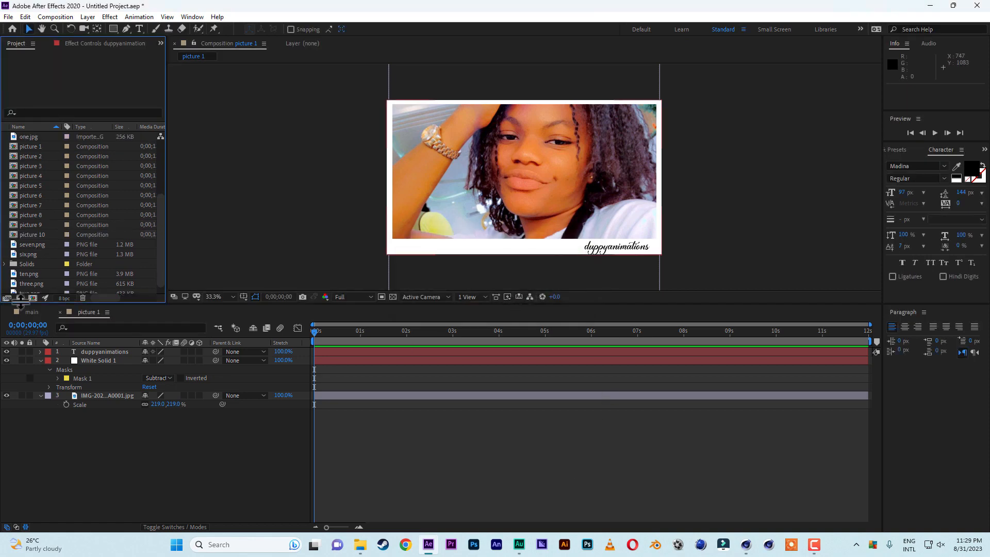
pyautogui.click(24, 157)
pyautogui.doubleClick(26, 166)
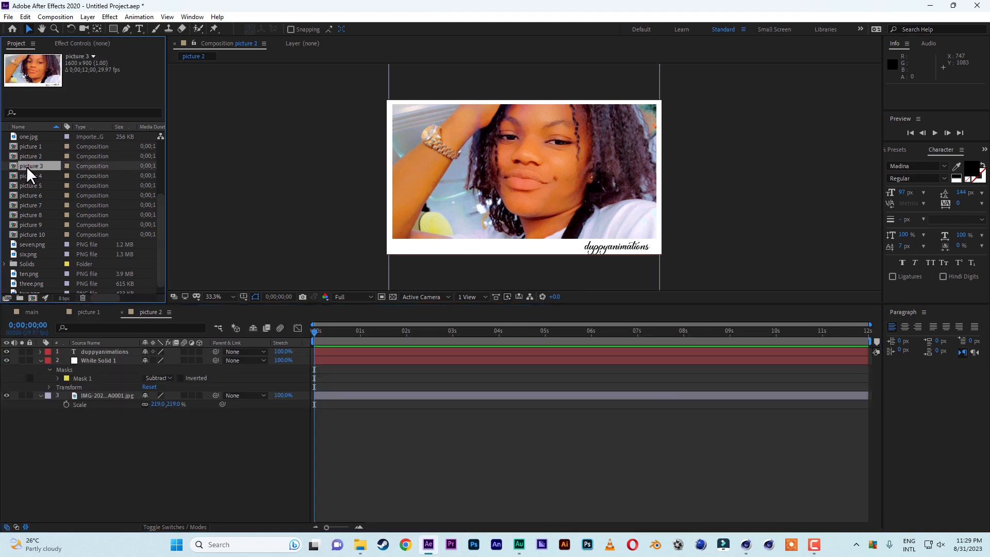
pyautogui.doubleClick(31, 172)
pyautogui.doubleClick(37, 203)
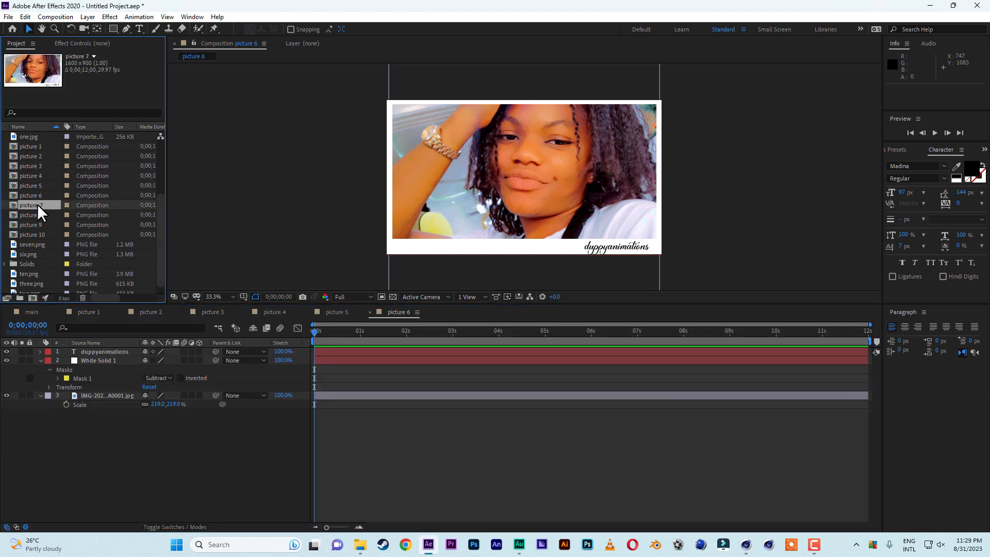
pyautogui.doubleClick(37, 214)
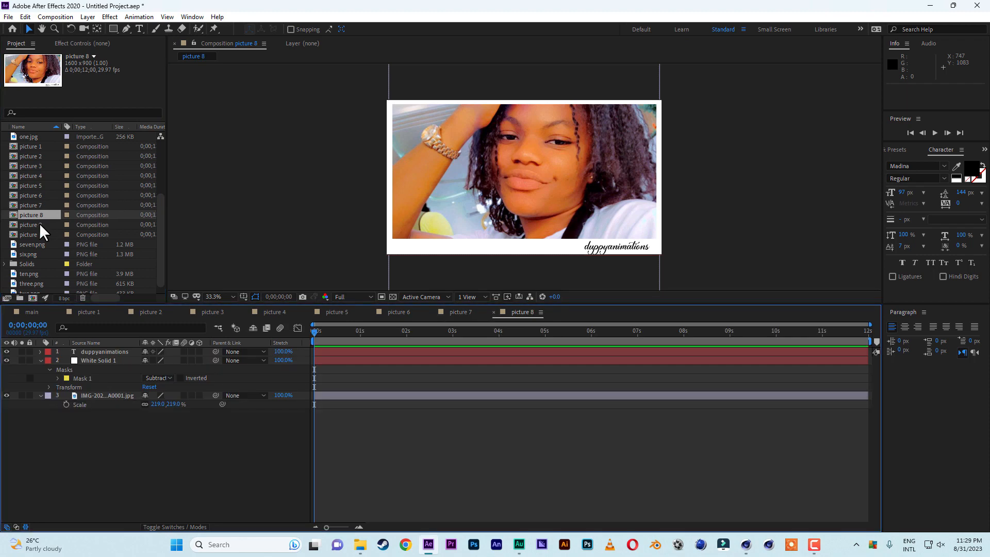
pyautogui.doubleClick(39, 224)
pyautogui.doubleClick(41, 233)
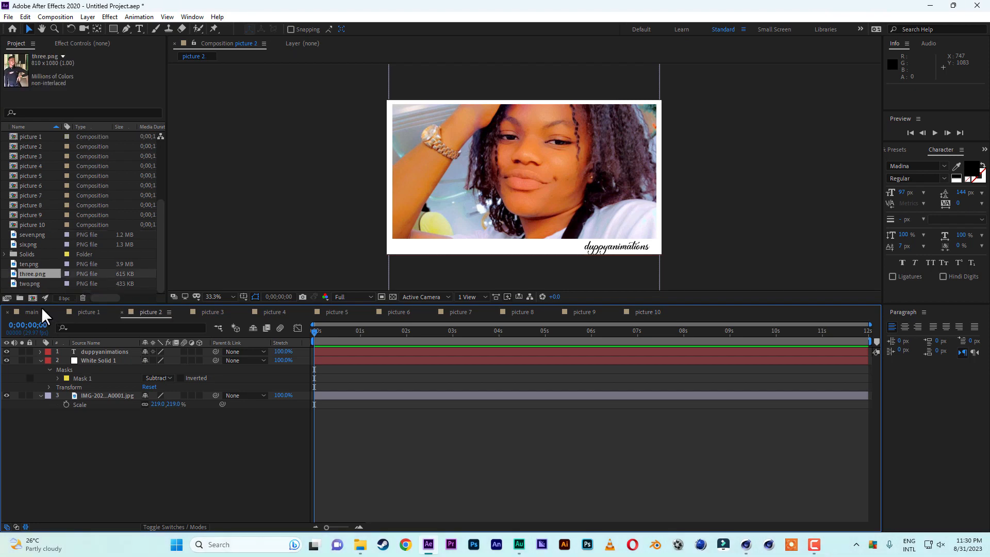
# Replace the photo in the picture 2 composition with three.png, placed beneath the white frame solid.
pyautogui.moveTo(38, 274); pyautogui.dragTo(73, 389)
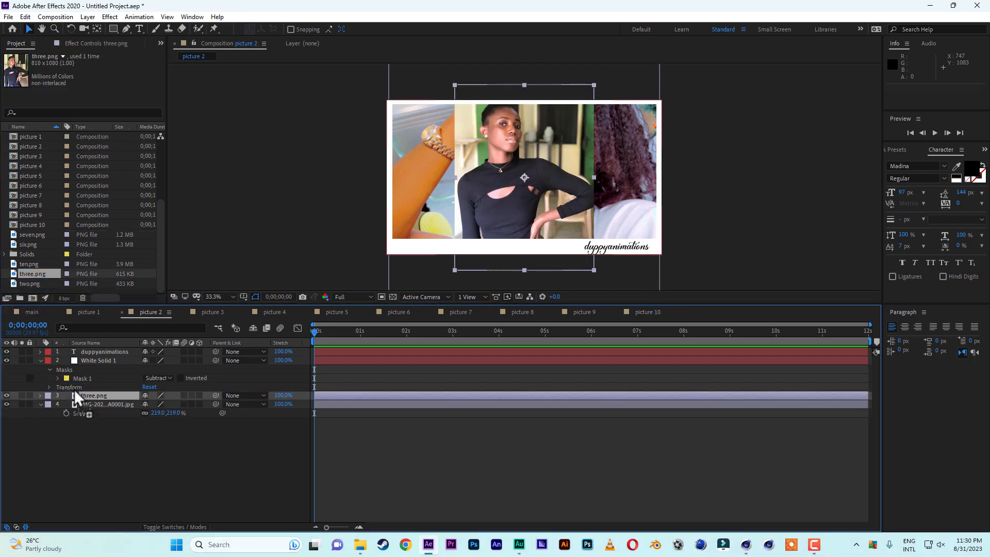
pyautogui.click(114, 402)
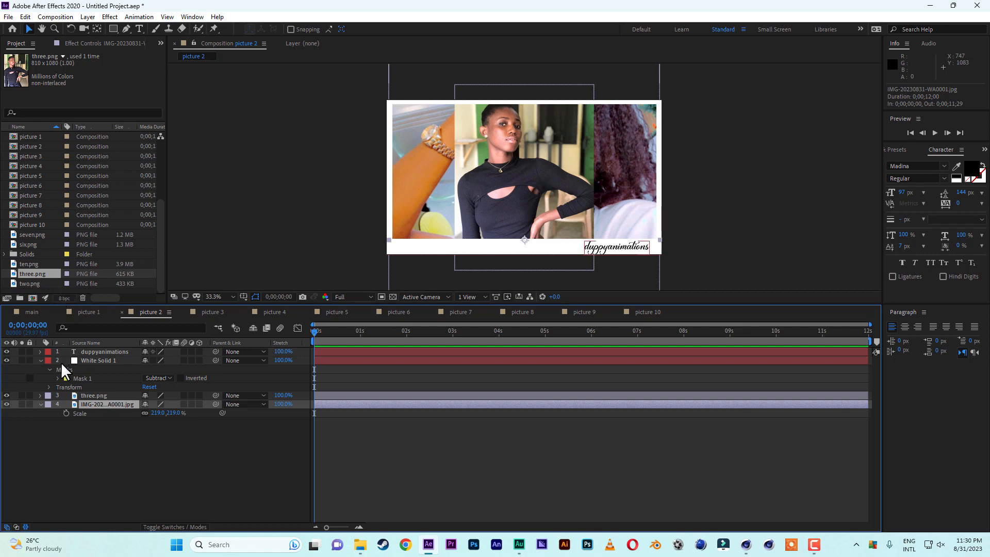
pyautogui.press('Delete')
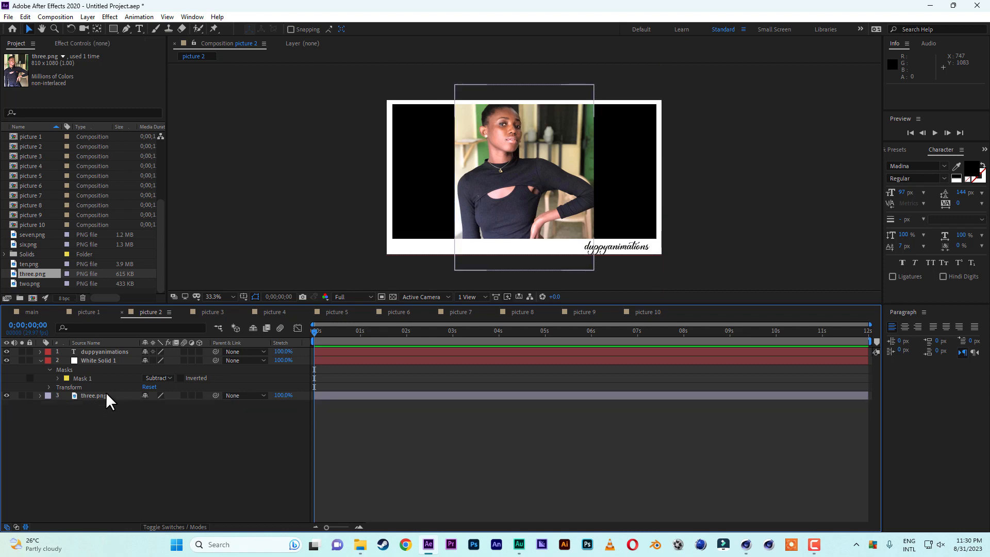
# Scale three.png to 190% and move it down about 402 px so the face sits inside the frame.
pyautogui.click(106, 393)
pyautogui.press('s')
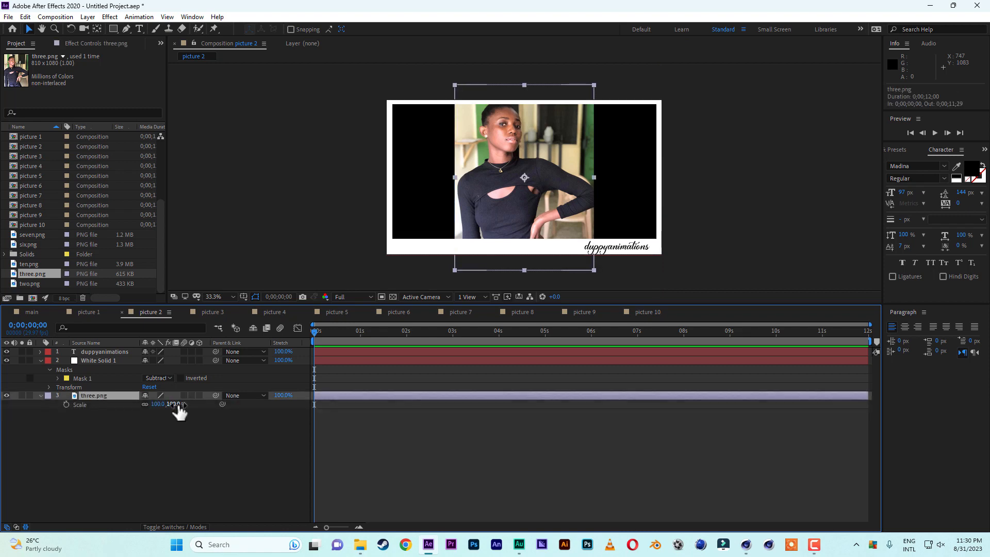
pyautogui.moveTo(176, 404); pyautogui.dragTo(224, 406)
pyautogui.moveTo(512, 156); pyautogui.dragTo(511, 219)
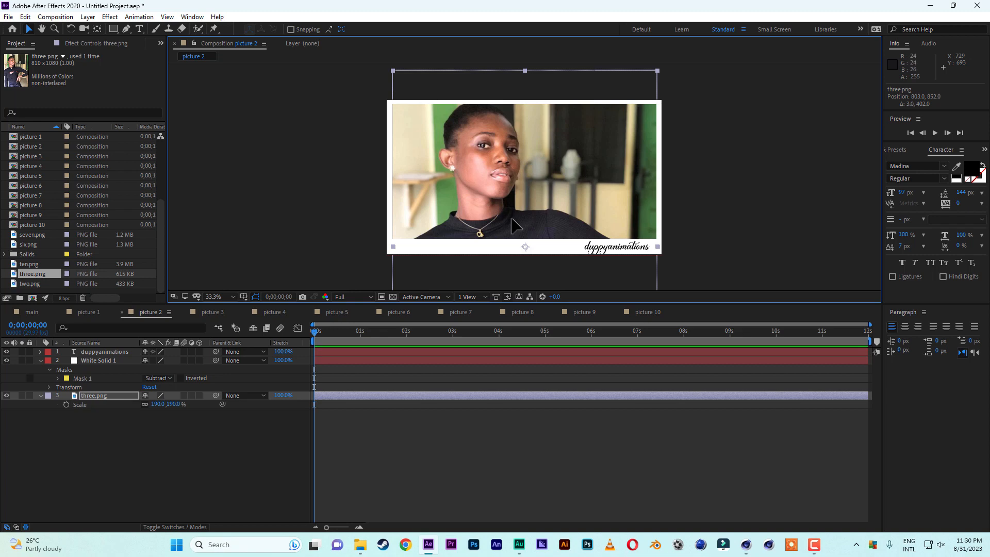
pyautogui.press('Left')
pyautogui.click(824, 178)
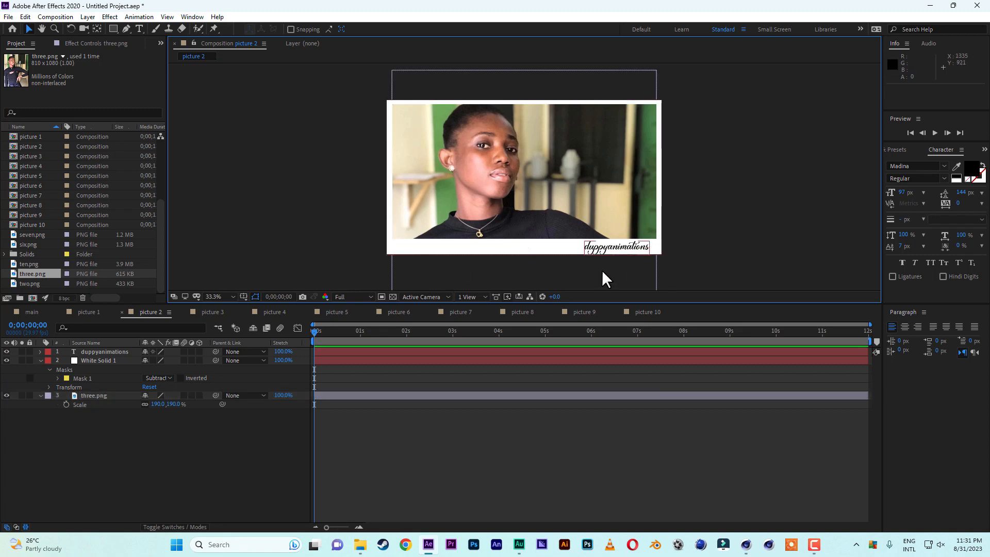
# Replace the photo in the picture 3 composition with ten.png, placed beneath the white frame solid.
pyautogui.click(219, 311)
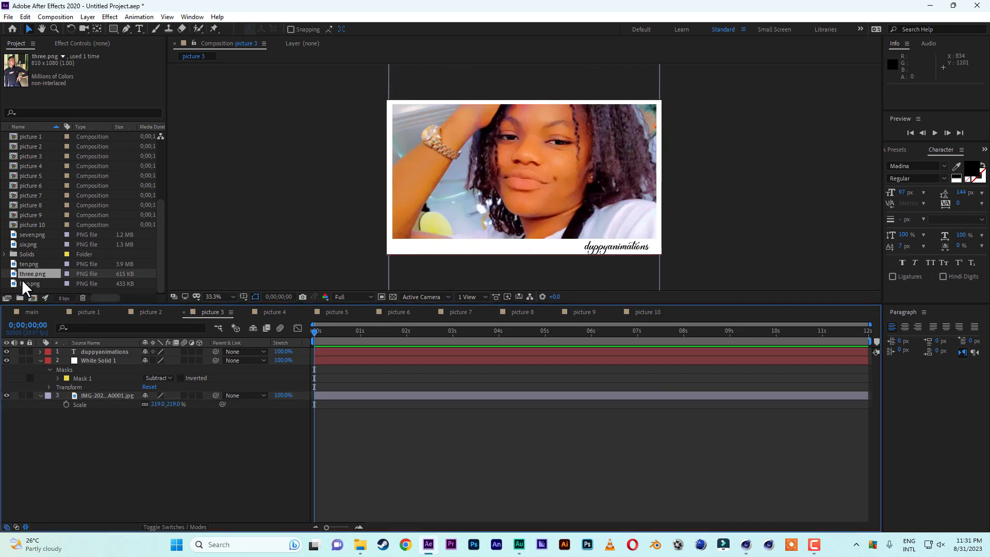
pyautogui.click(35, 260)
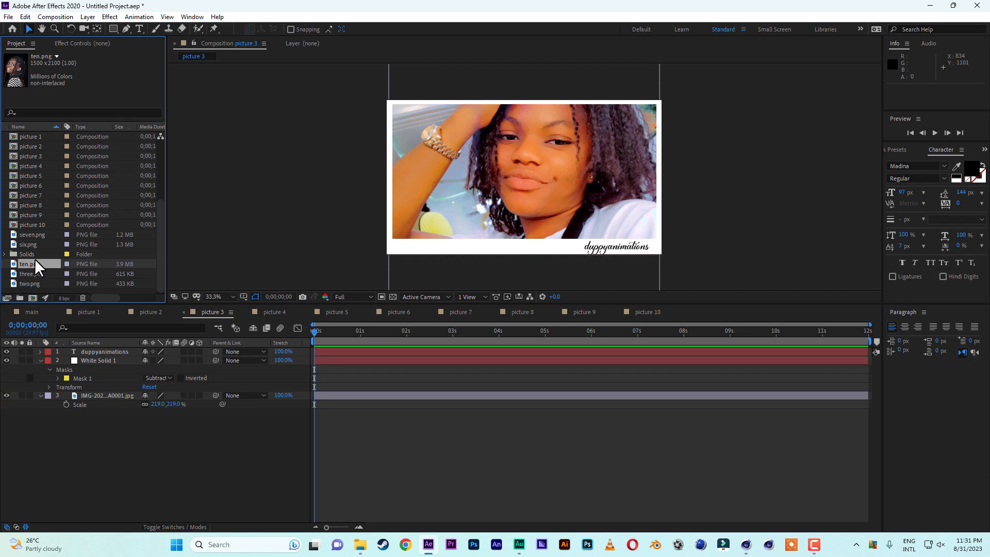
pyautogui.moveTo(34, 262); pyautogui.dragTo(87, 381)
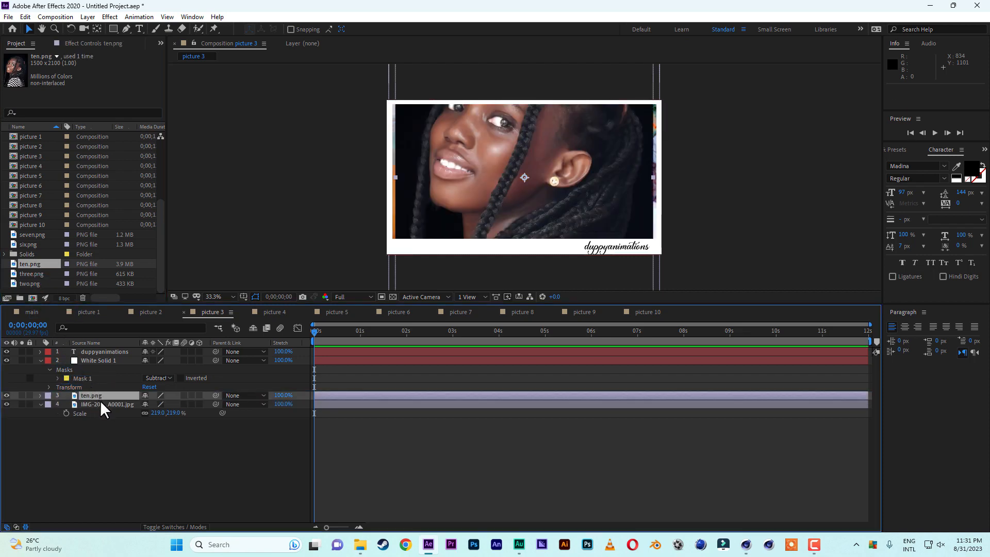
pyautogui.click(100, 401)
pyautogui.press('Delete')
# Scale ten.png to 105% and move it down about 180 px within the frame.
pyautogui.click(101, 396)
pyautogui.press('s')
pyautogui.moveTo(156, 404); pyautogui.dragTo(160, 404)
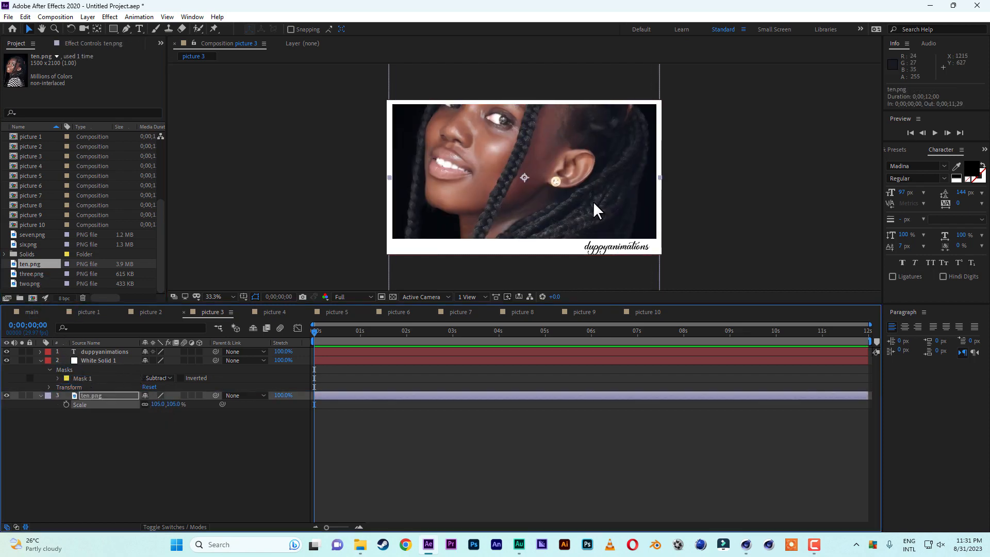
pyautogui.moveTo(569, 177); pyautogui.dragTo(568, 207)
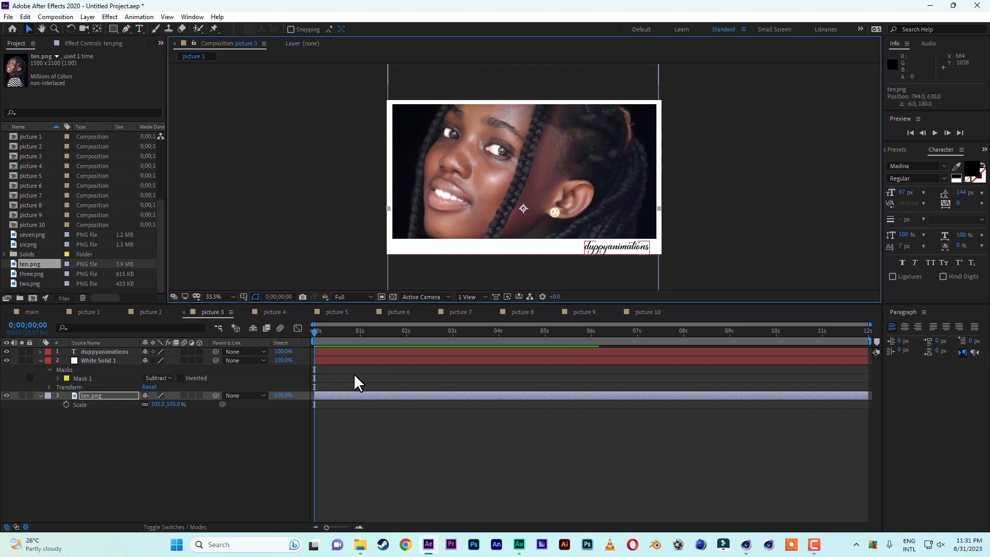
# Replace the photo in the picture 4 composition with IMG-20230831-WA0005.jpg, placed beneath the white frame solid.
pyautogui.click(268, 311)
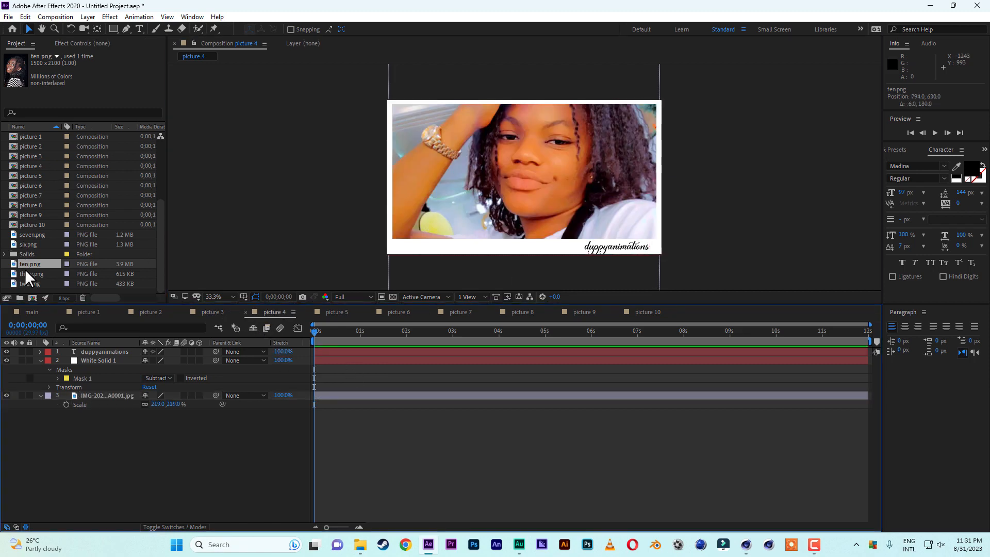
pyautogui.scroll(3, 25, 268)
pyautogui.moveTo(39, 195); pyautogui.dragTo(104, 385)
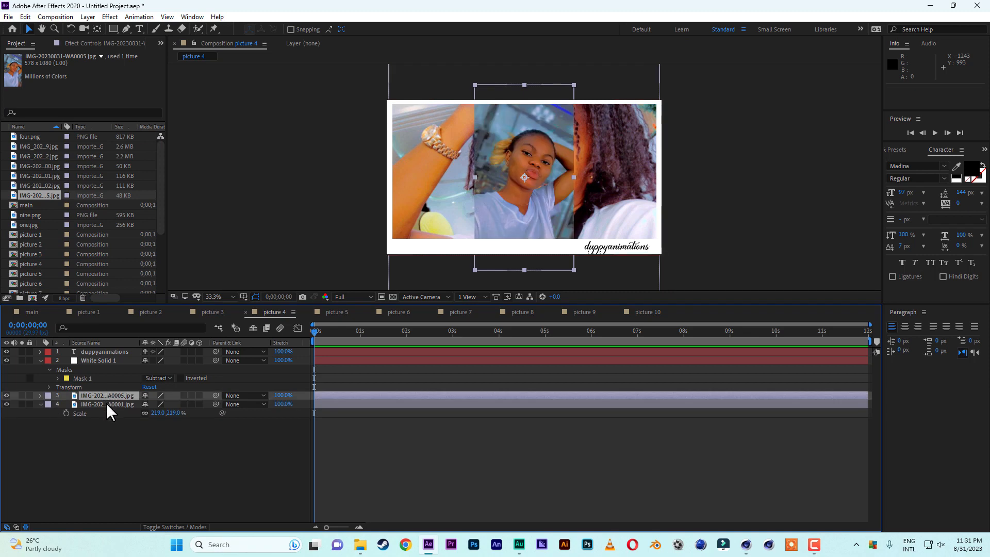
pyautogui.click(106, 403)
pyautogui.press('Delete')
# Scale the IMG-20230831-WA0005.jpg layer to 269% and shift it down to centre the face in the frame.
pyautogui.click(115, 396)
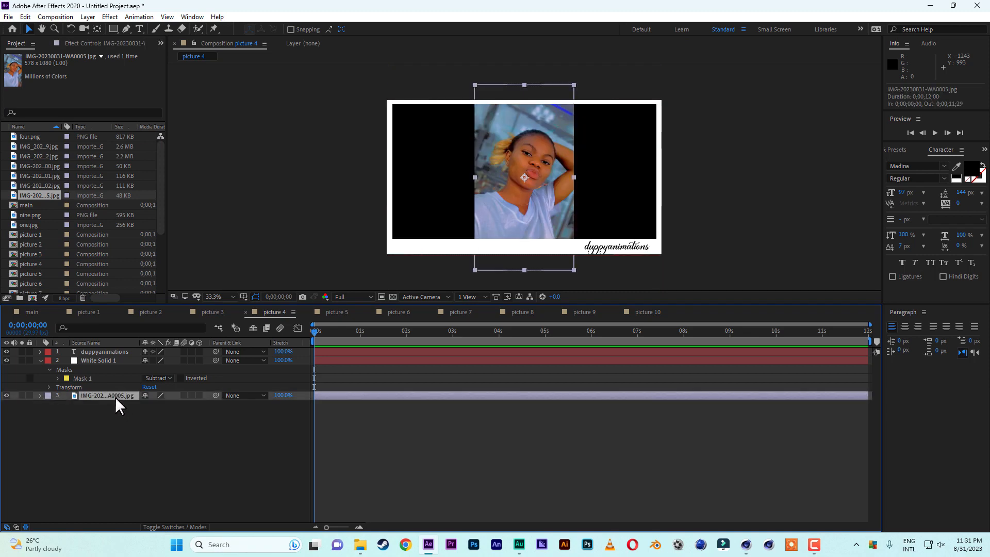
pyautogui.press('s')
pyautogui.moveTo(171, 405); pyautogui.dragTo(259, 406)
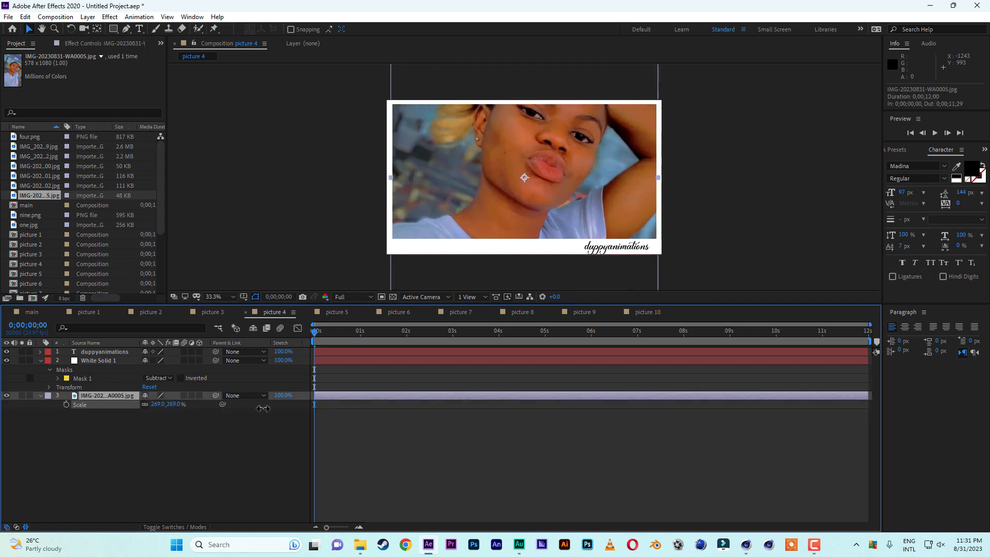
pyautogui.moveTo(518, 164); pyautogui.dragTo(518, 194)
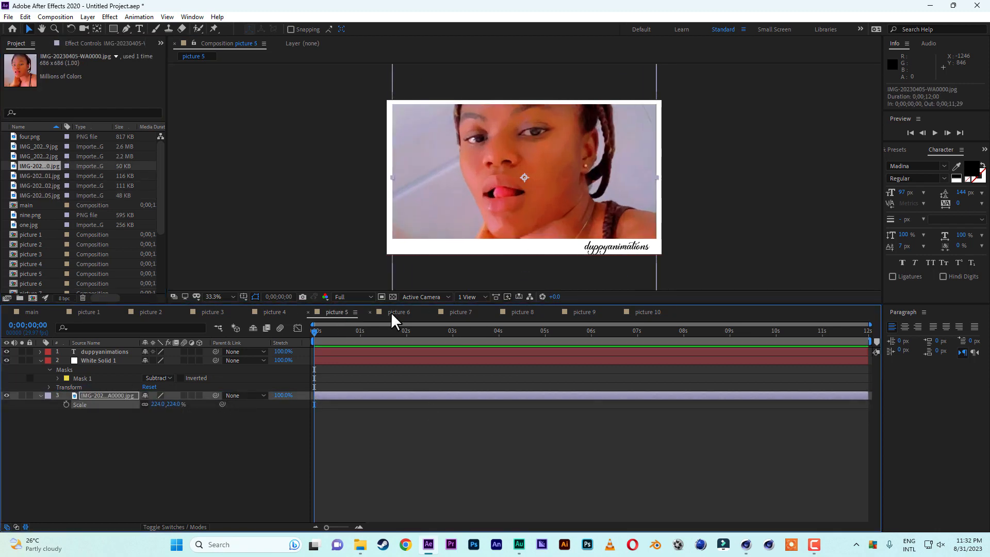
# Replace the copied photo in the picture 6 to picture 10 compositions with other imported photos, scaled to fill each frame.
pyautogui.click(398, 312)
pyautogui.click(29, 137)
pyautogui.click(460, 312)
pyautogui.click(27, 234)
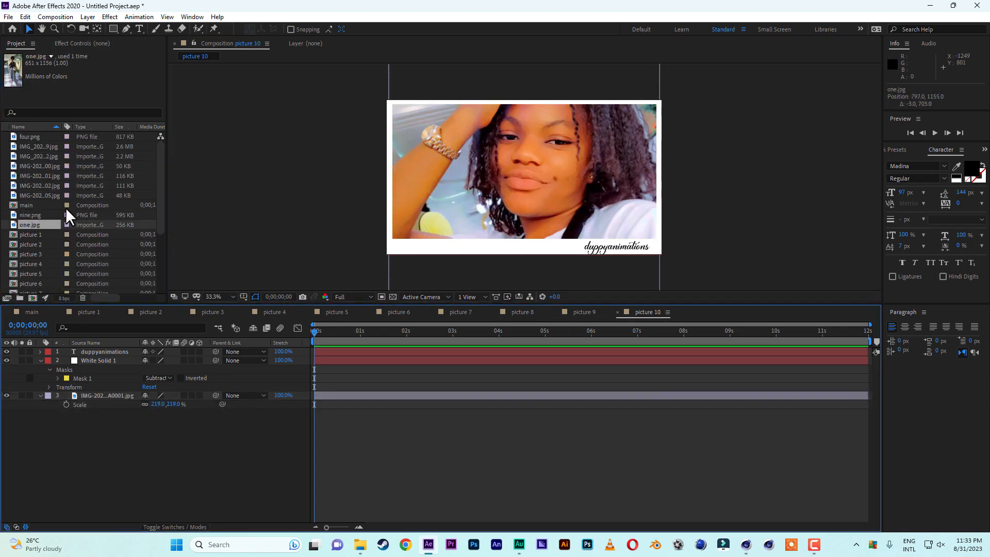
pyautogui.click(31, 147)
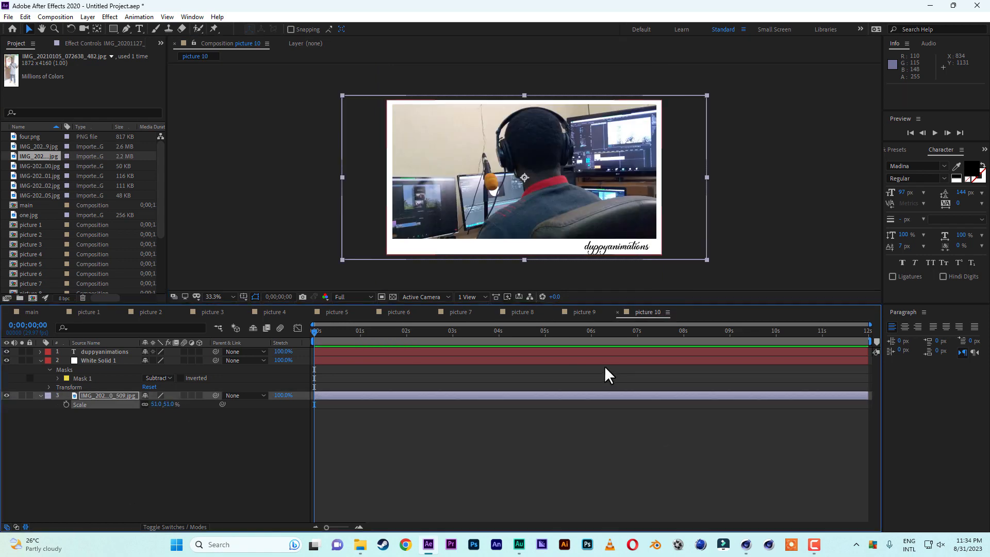
# Close all the picture composition timelines, keeping only the main composition open.
pyautogui.click(617, 311)
pyautogui.click(554, 311)
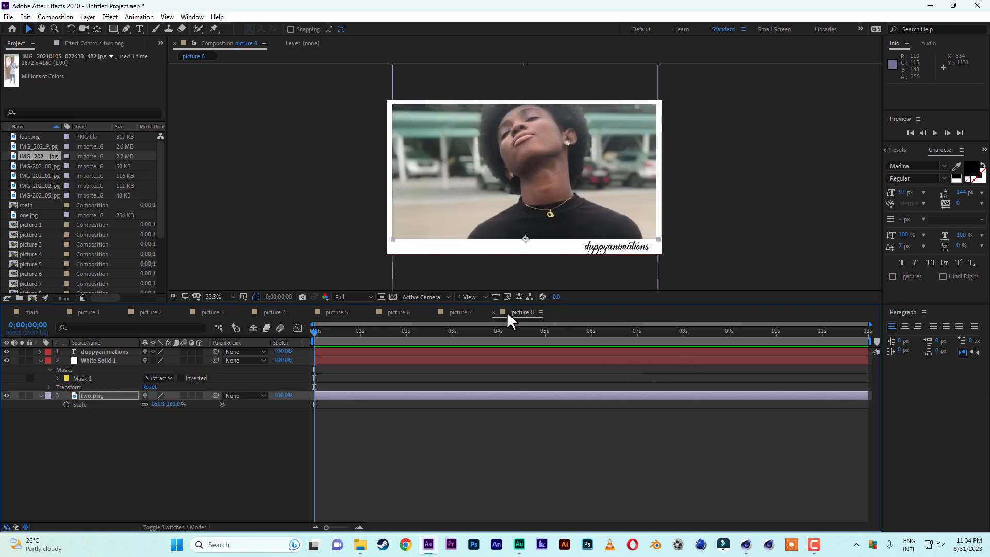
pyautogui.click(493, 312)
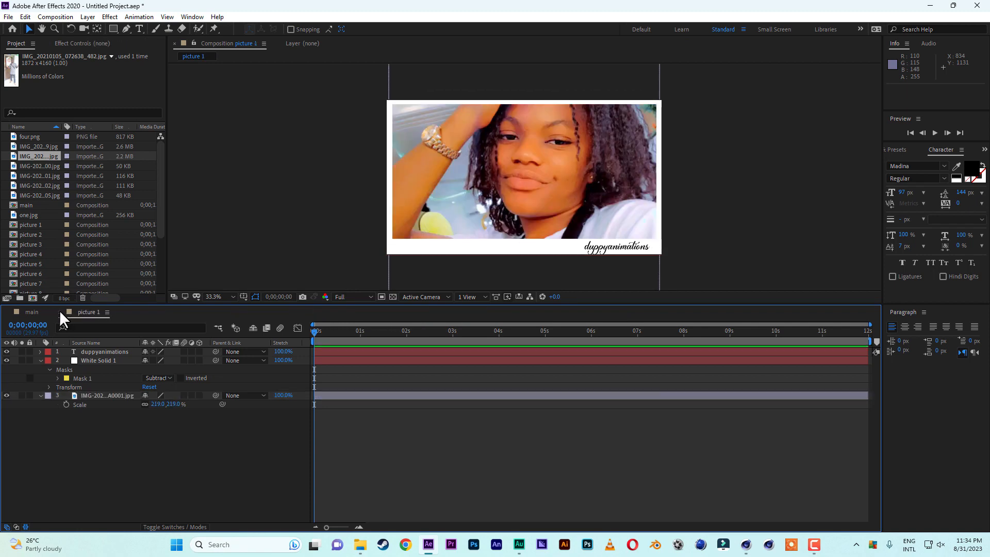
pyautogui.click(60, 312)
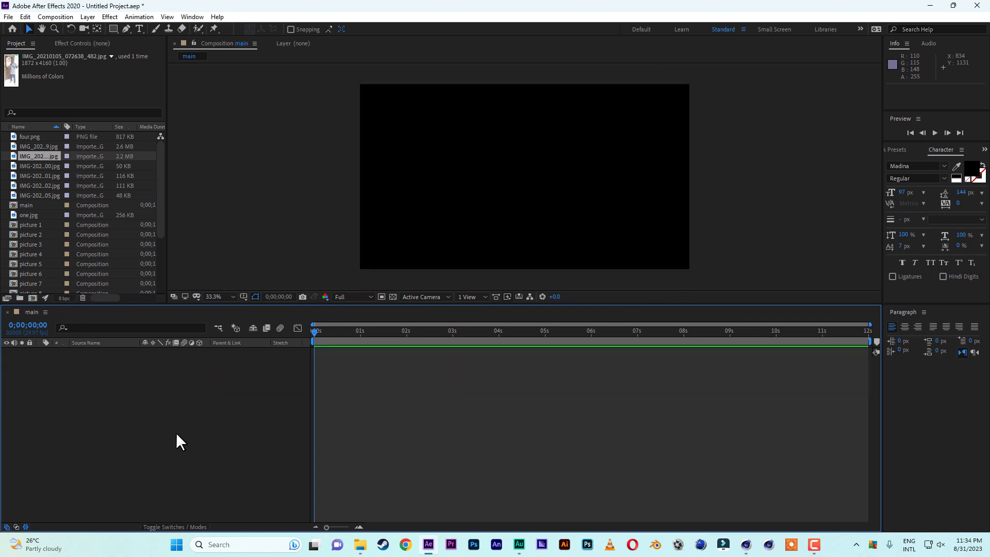
# Create a composition named transition 1 with the HDTV 1080 29.97 preset and a 12-second duration.
pyautogui.click(33, 298)
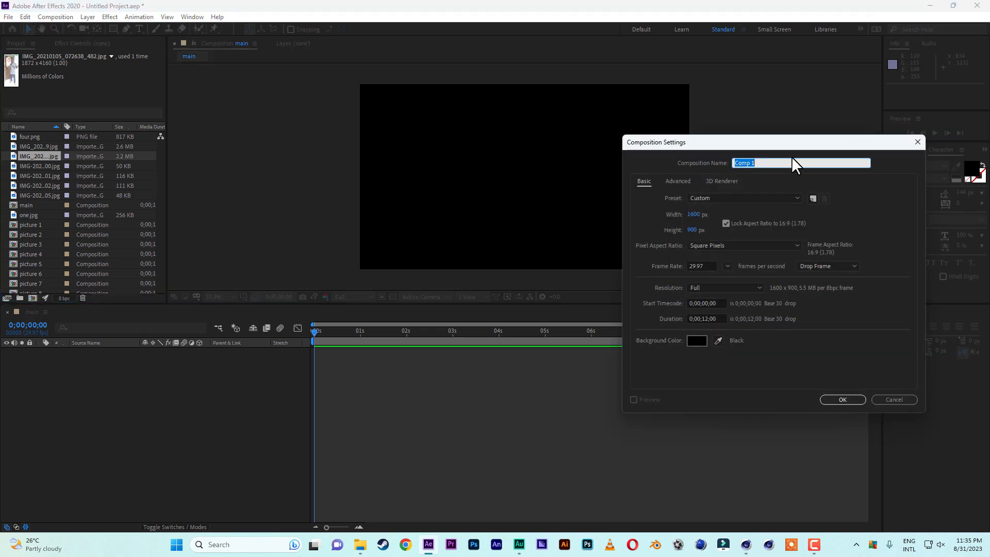
pyautogui.write('transition')
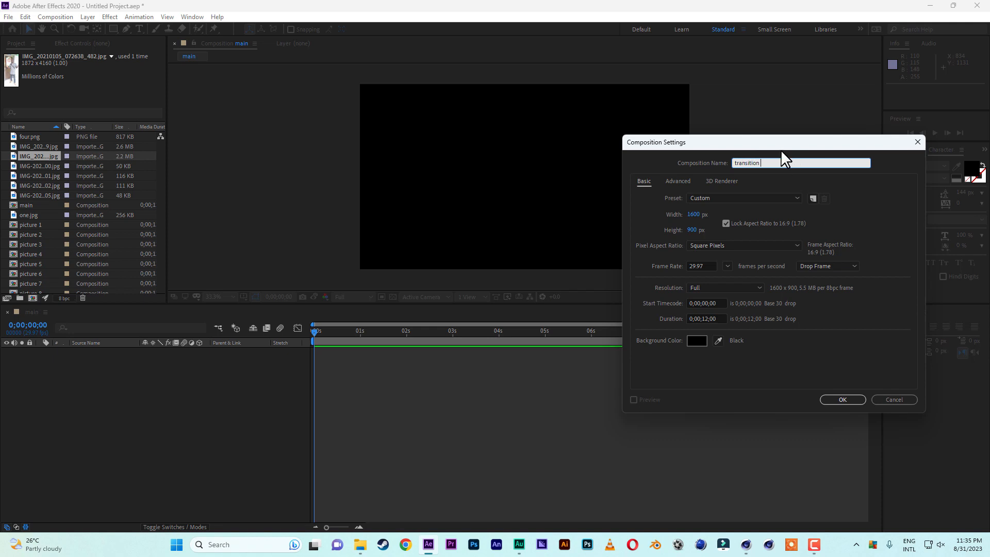
pyautogui.click(715, 198)
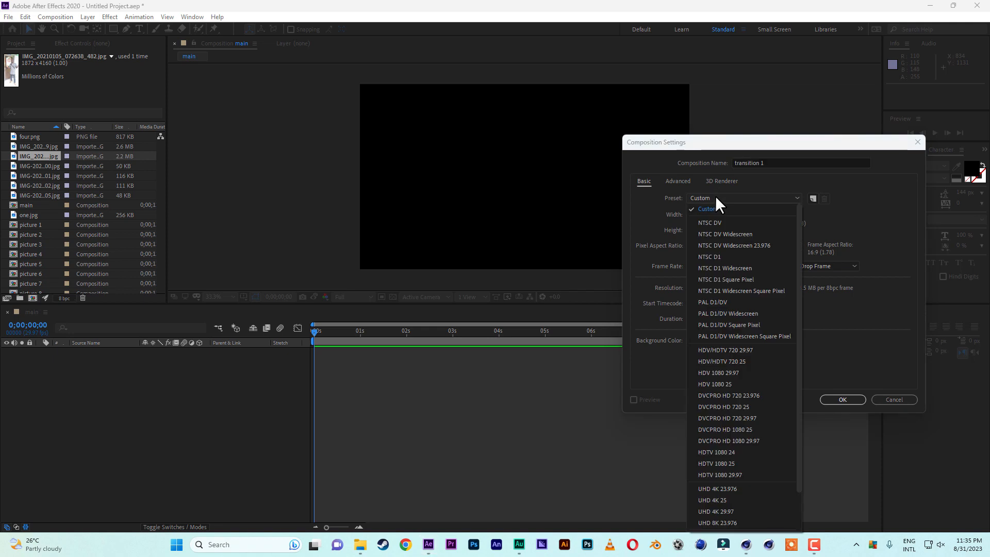
pyautogui.click(724, 473)
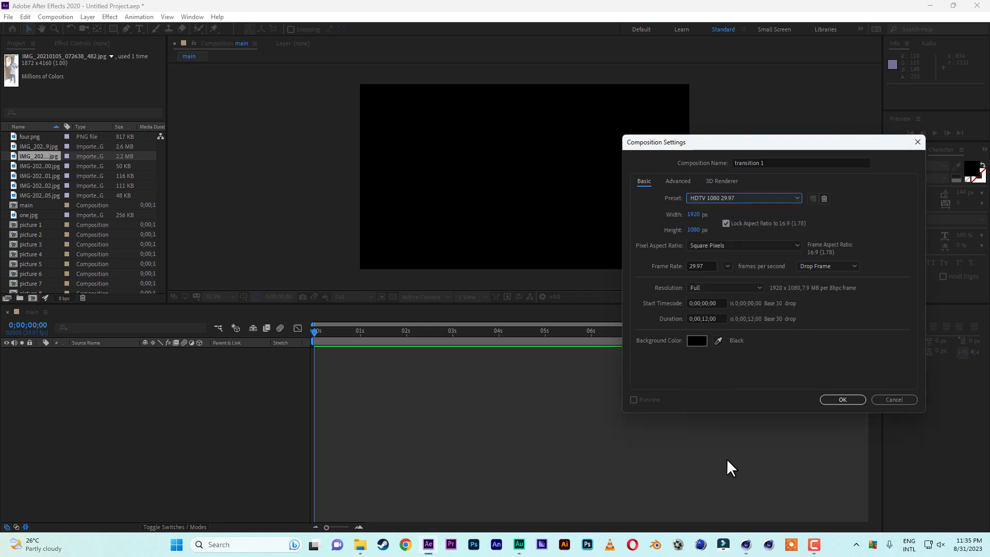
pyautogui.click(841, 399)
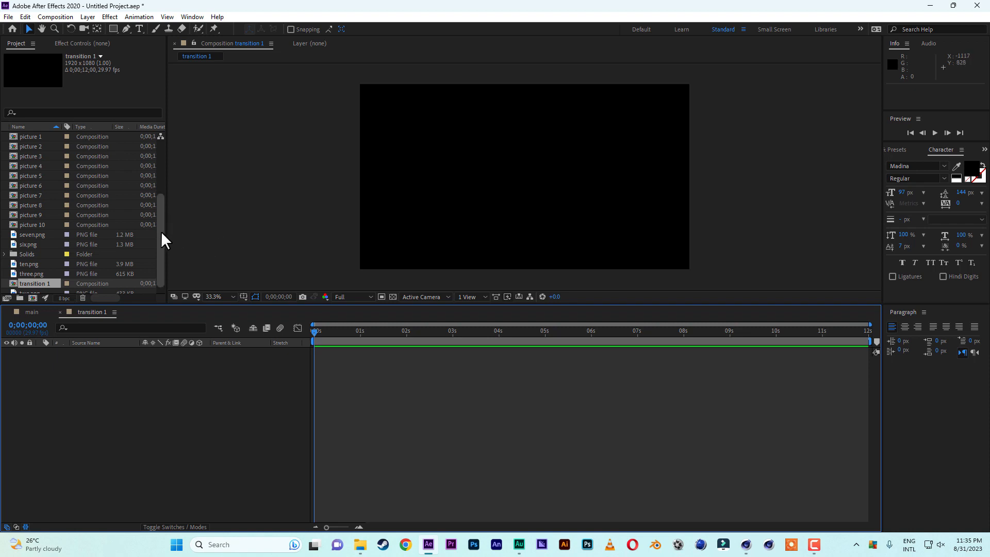
# Add the picture 1 to picture 5 compositions to the transition 1 composition and make all five layers 3D.
pyautogui.moveTo(161, 231); pyautogui.dragTo(162, 165)
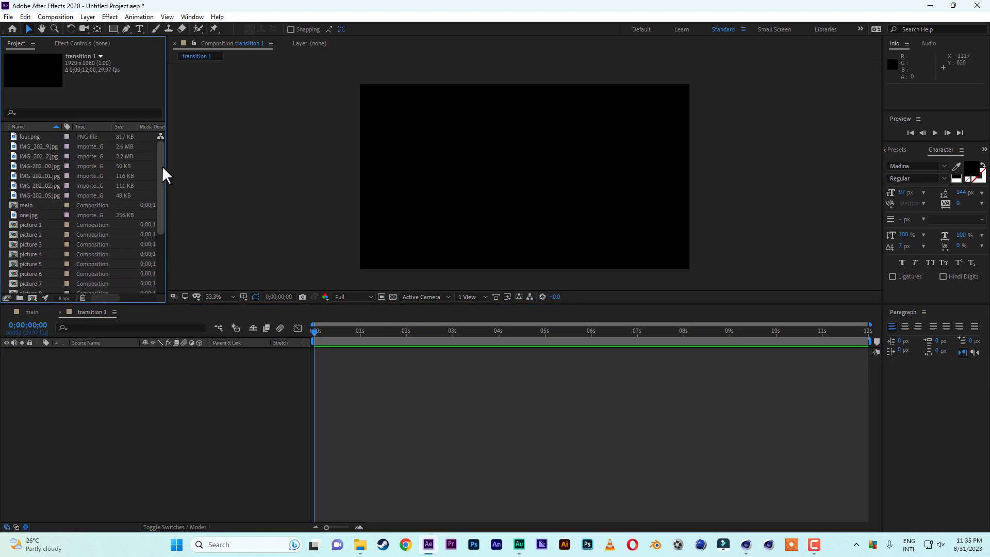
pyautogui.click(35, 226)
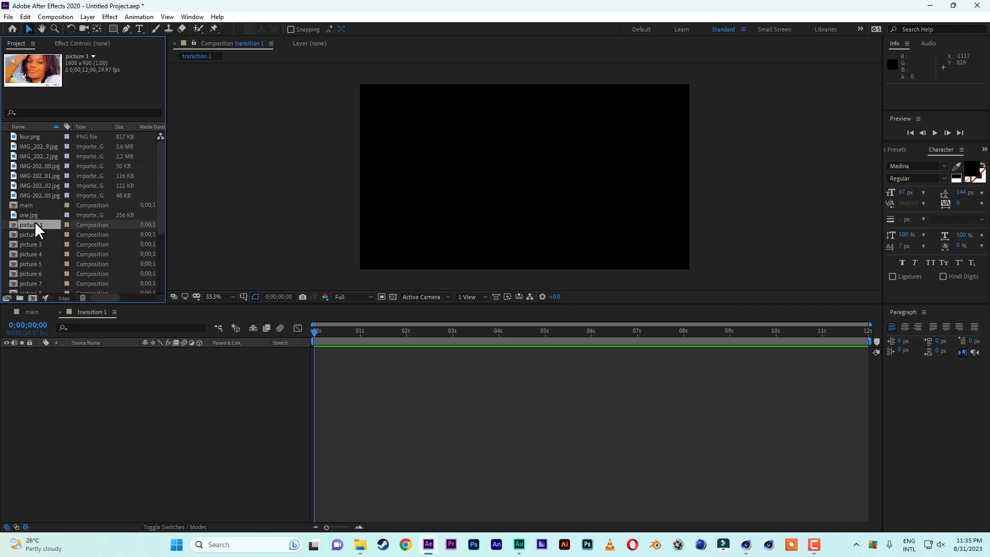
pyautogui.keyDown('shift'); pyautogui.click(36, 264); pyautogui.keyUp('shift')
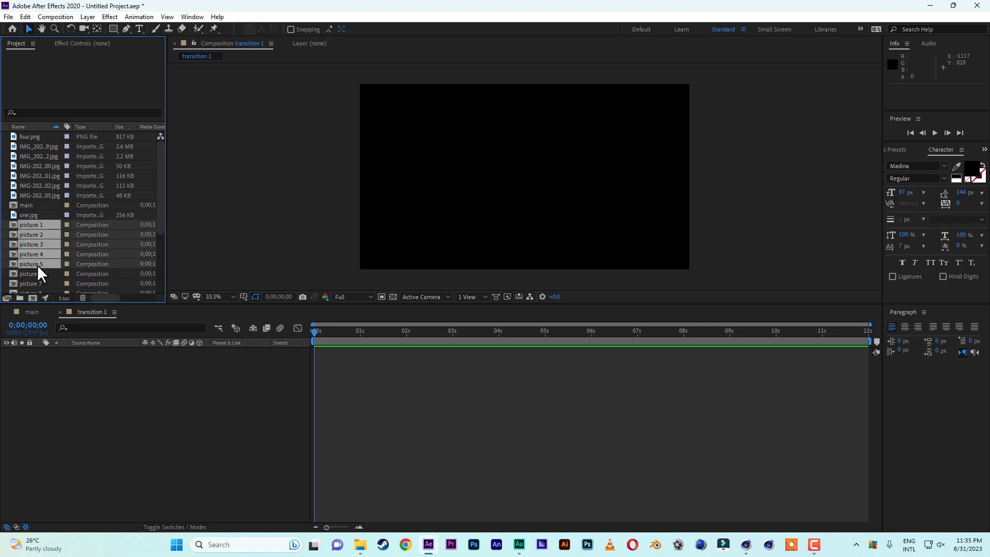
pyautogui.moveTo(35, 224); pyautogui.dragTo(119, 428)
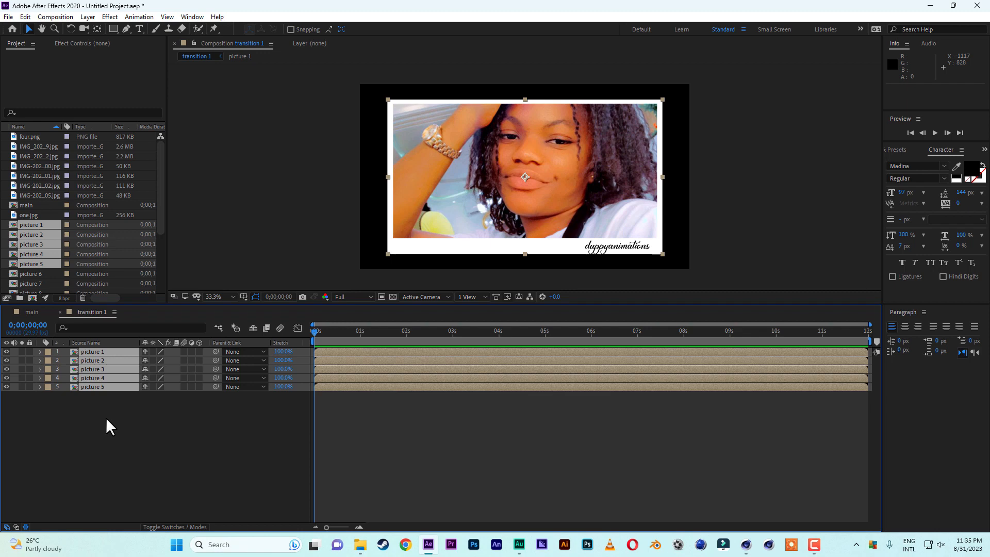
pyautogui.click(199, 352)
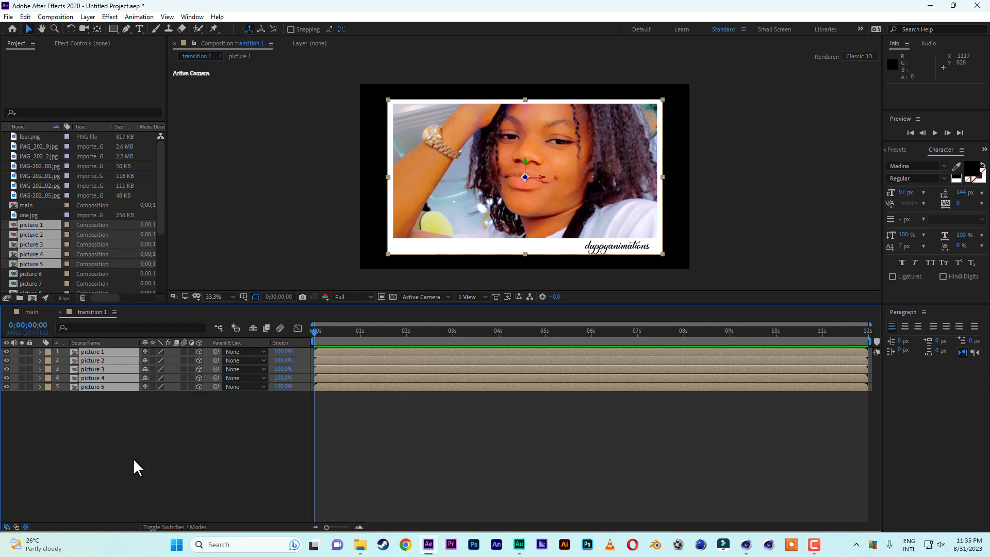
# Create a null object in transition 1, make it a 3D layer and rename it control.
pyautogui.rightClick(106, 452)
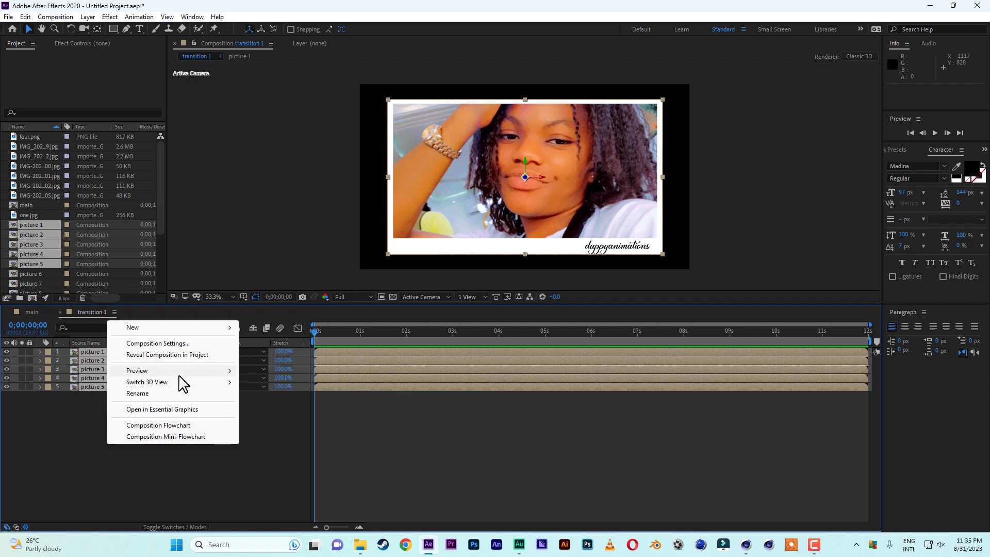
pyautogui.moveTo(159, 330)
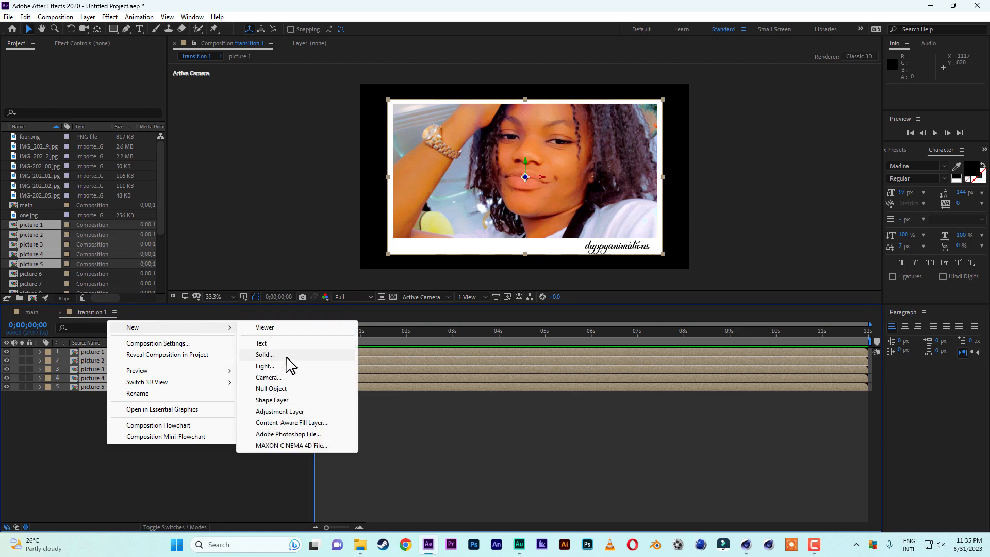
pyautogui.click(285, 390)
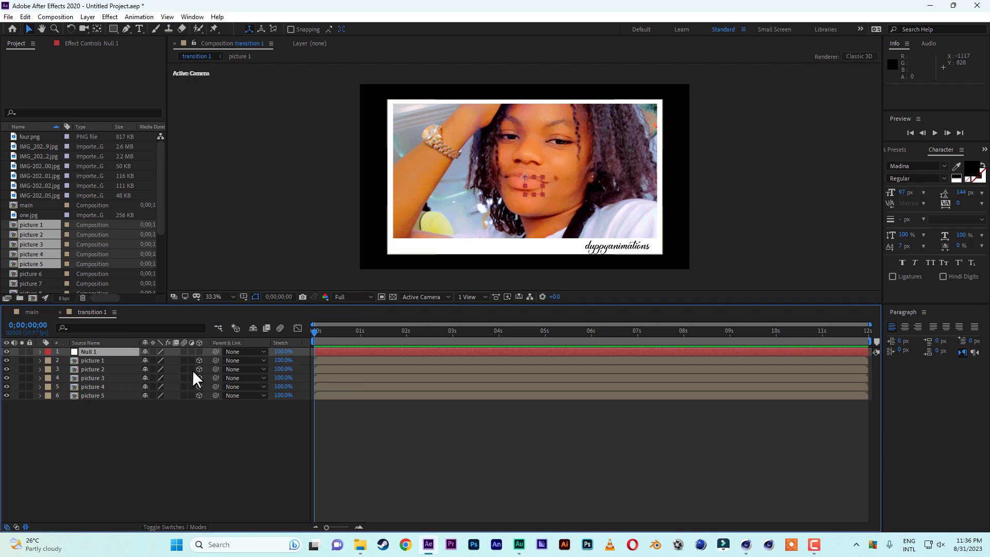
pyautogui.click(199, 351)
pyautogui.press('Return')
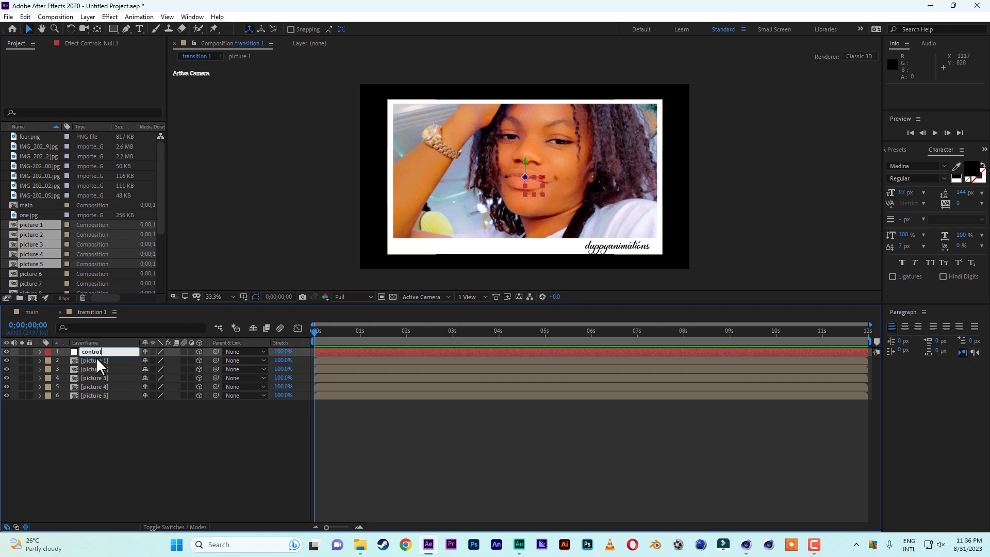
pyautogui.press('Return')
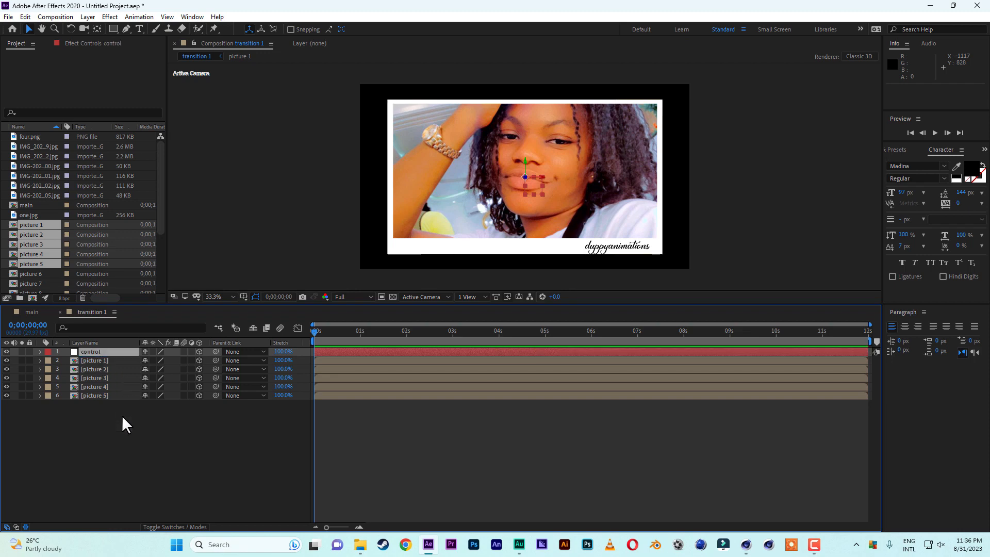
# Parent the picture 1 to picture 5 layers to the control null and shift the null left to X position 945.
pyautogui.click(86, 453)
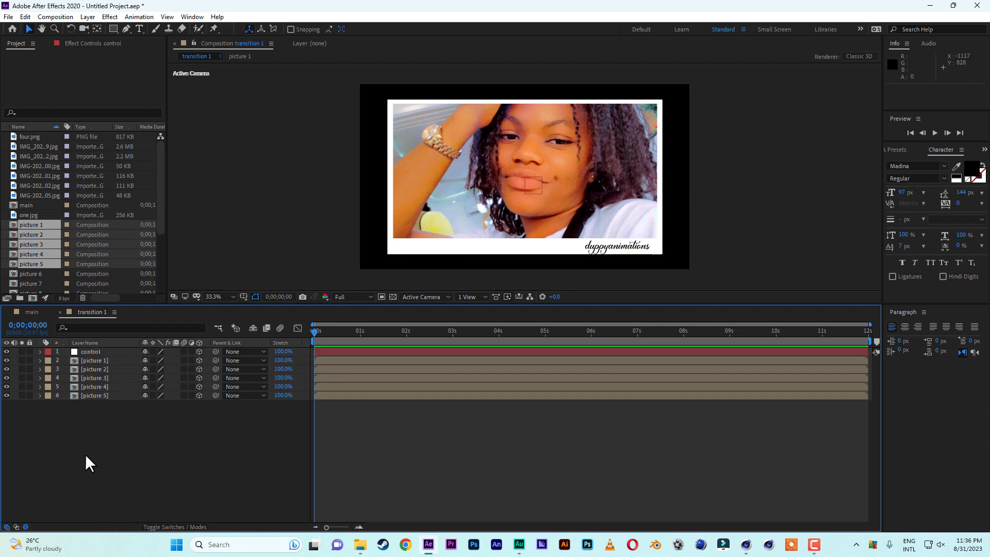
pyautogui.moveTo(104, 413); pyautogui.dragTo(103, 361)
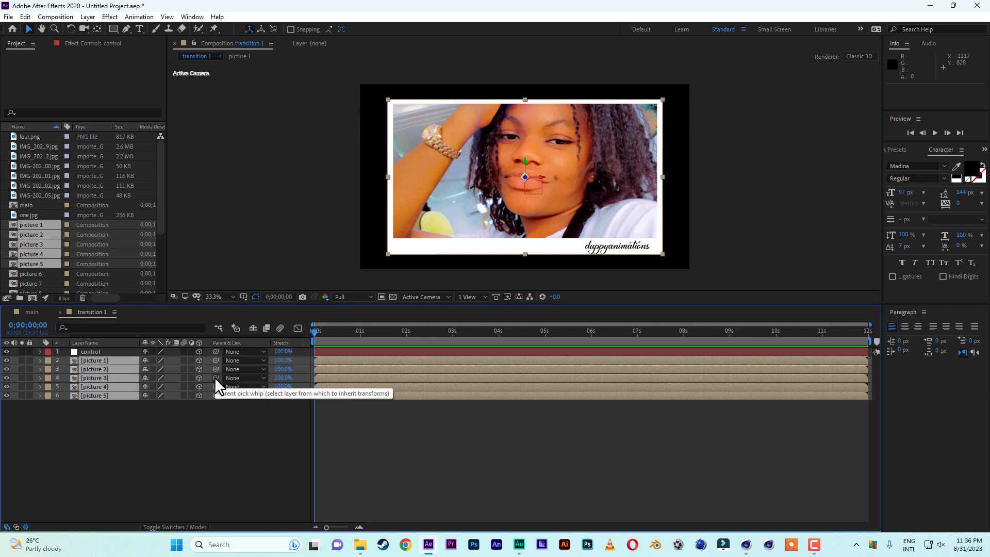
pyautogui.moveTo(216, 377); pyautogui.dragTo(96, 352)
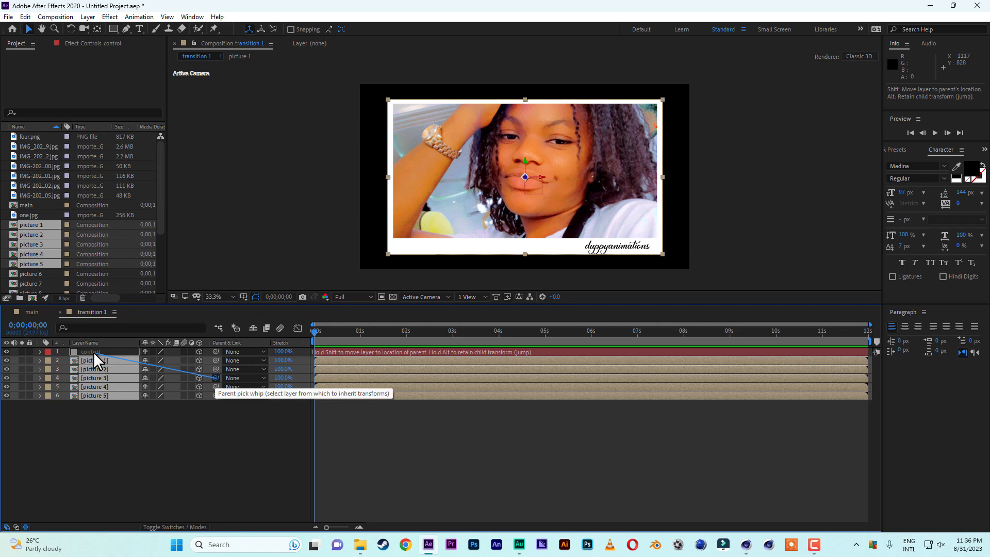
pyautogui.moveTo(94, 351); pyautogui.dragTo(92, 350)
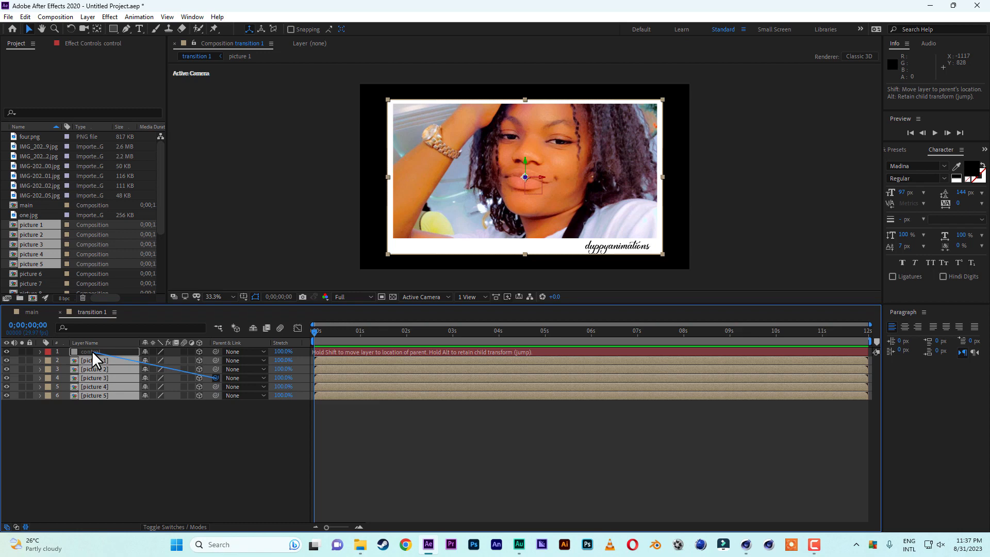
pyautogui.moveTo(92, 351); pyautogui.dragTo(92, 350)
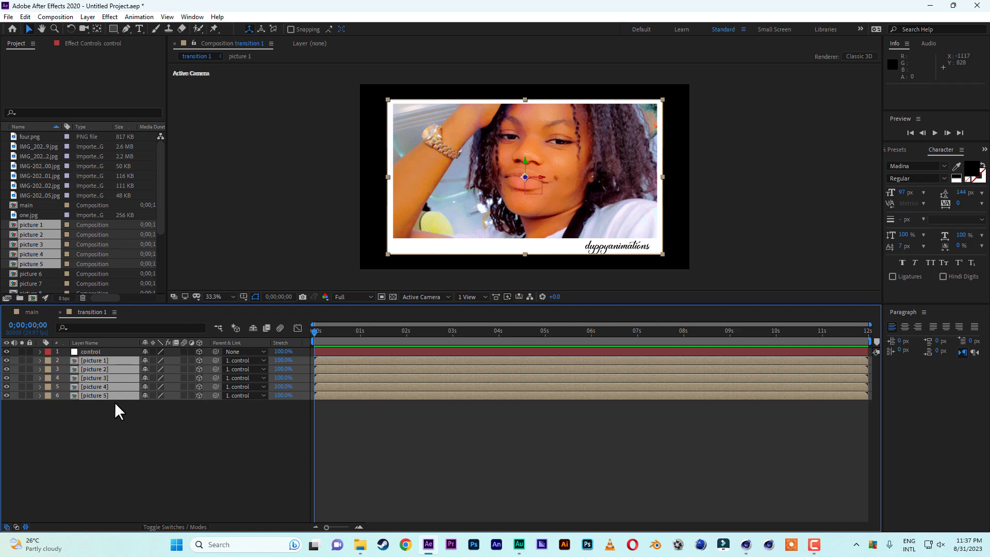
pyautogui.click(106, 352)
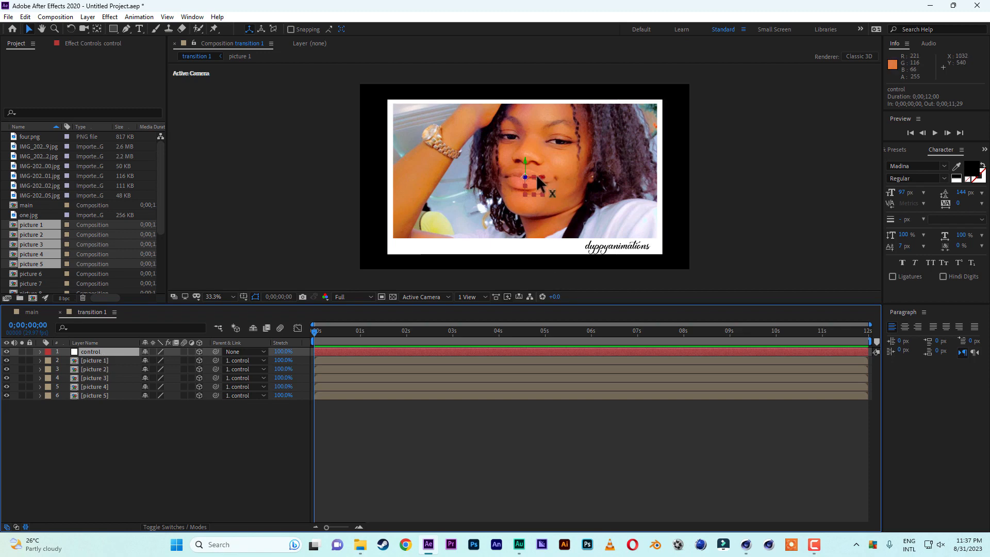
pyautogui.moveTo(540, 183)
pyautogui.mouseDown()
pyautogui.moveTo(573, 174)
pyautogui.moveTo(782, 183)
pyautogui.moveTo(482, 187)
pyautogui.moveTo(537, 183)
pyautogui.mouseUp()
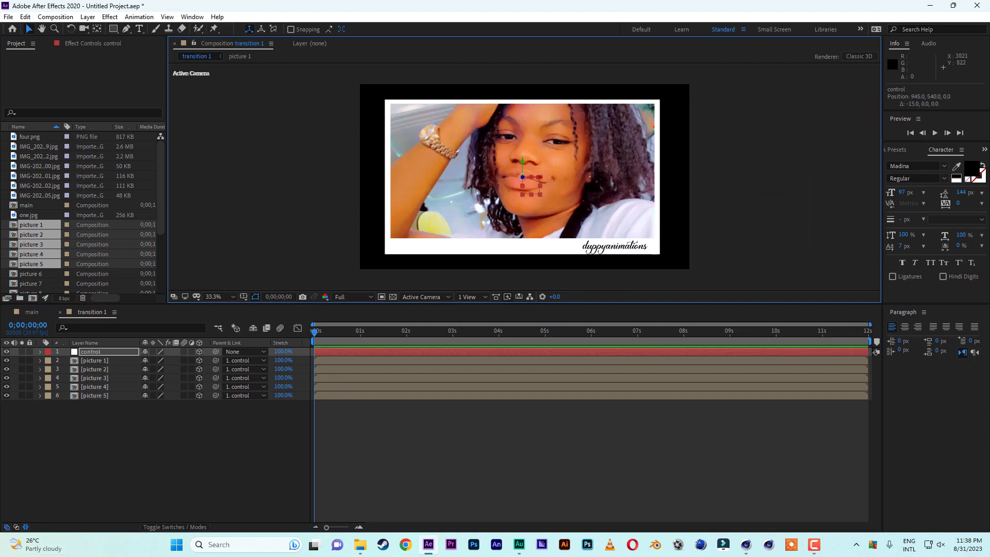
# Apply the Separate XYZ Position preset to the control layer and set its Z Position to 720.
pyautogui.click(892, 148)
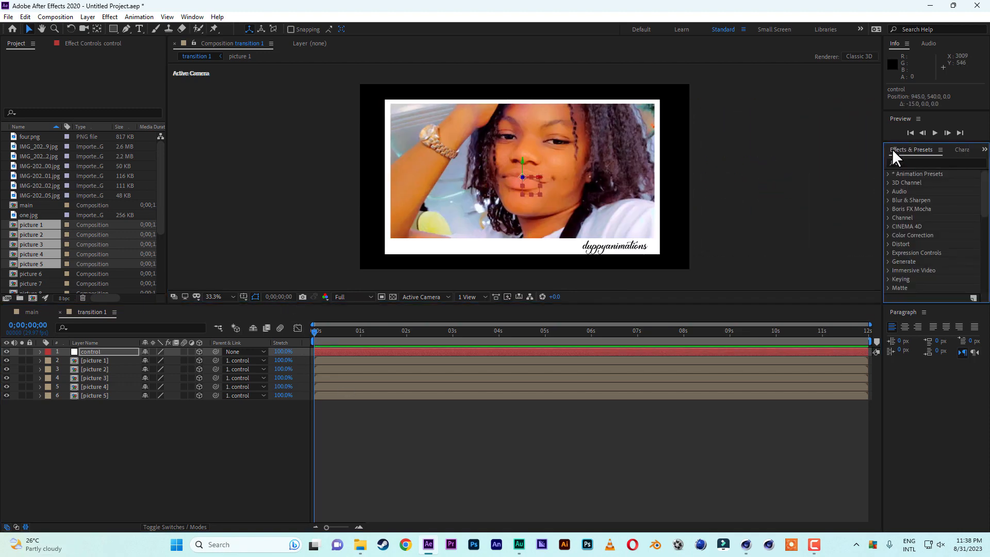
pyautogui.click(928, 163)
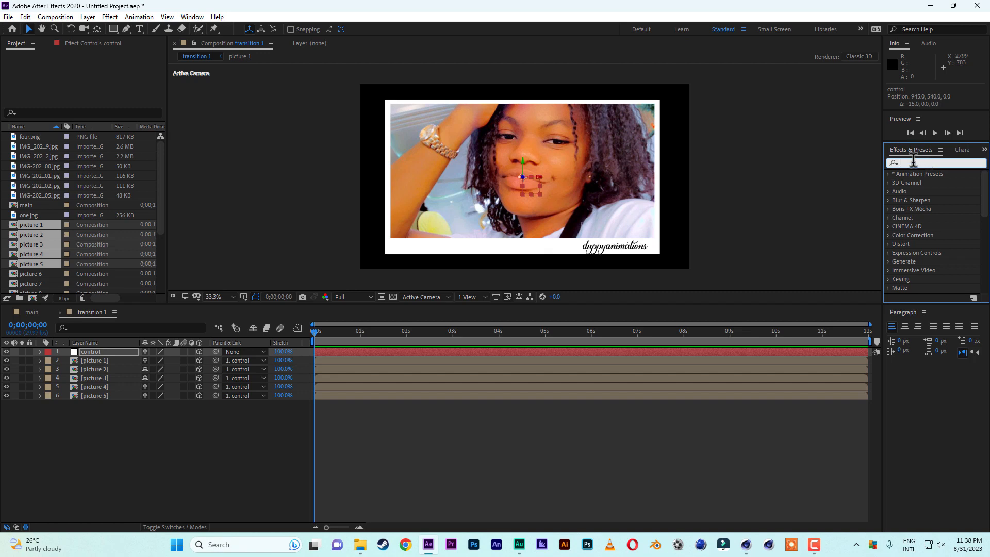
pyautogui.write('separ')
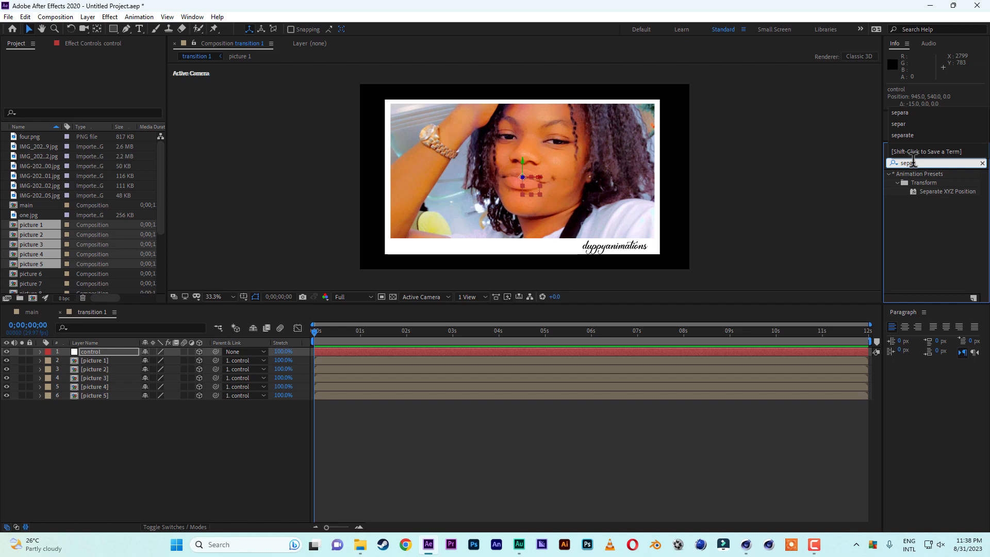
pyautogui.click(940, 191)
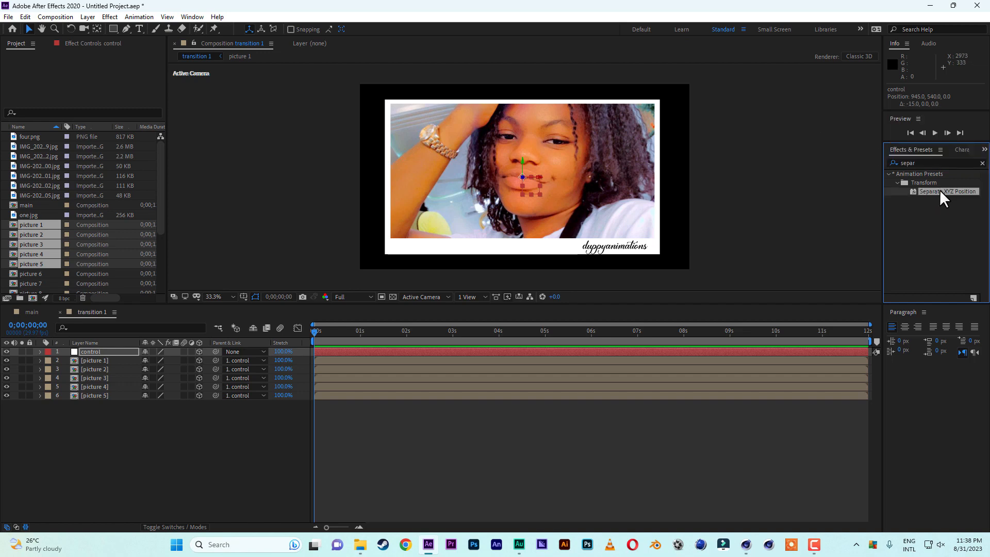
pyautogui.moveTo(939, 190); pyautogui.dragTo(101, 351)
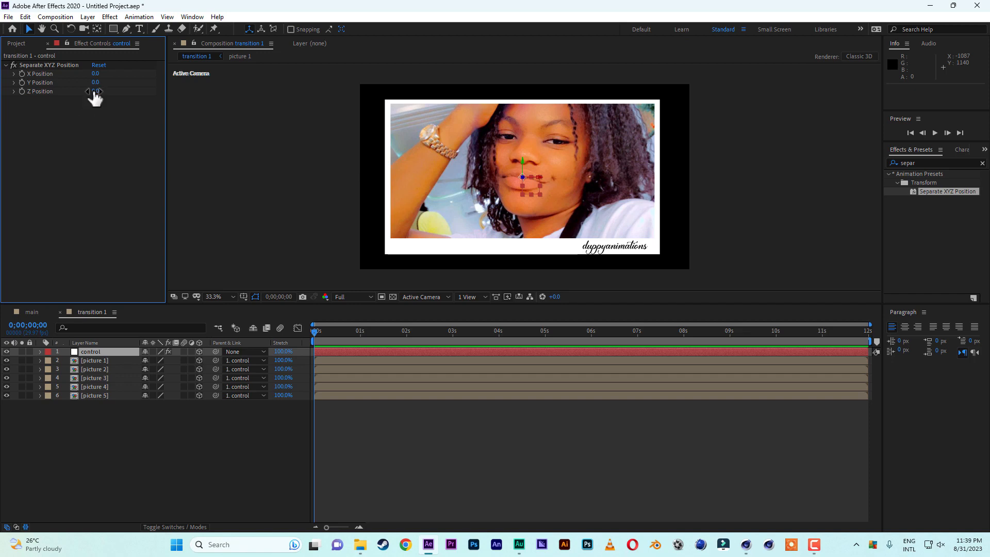
pyautogui.moveTo(95, 92); pyautogui.dragTo(131, 92)
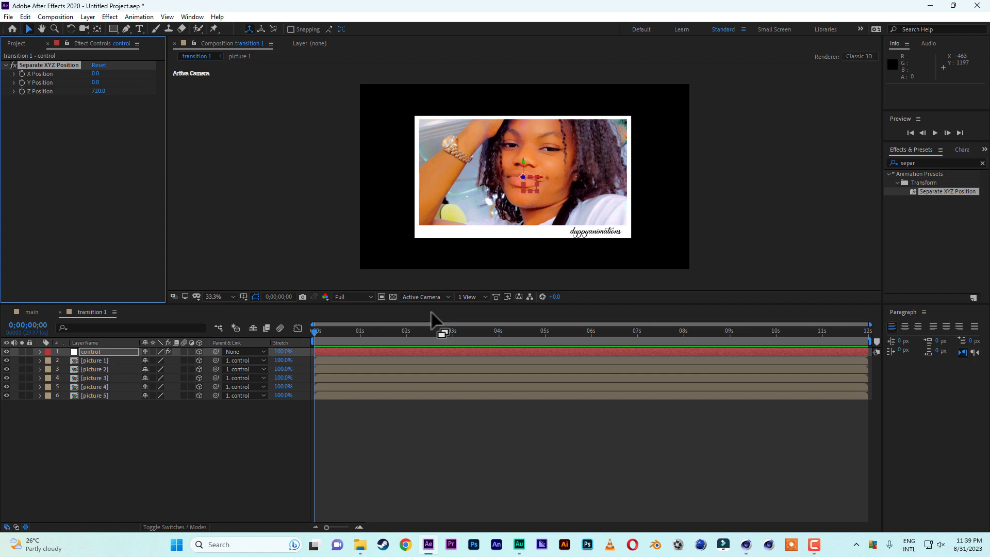
# In the 4 Views - Left layout, space pictures 5, 4, 3 and 2 evenly behind picture 1 in depth, with picture 2 at Z position 490.
pyautogui.click(476, 297)
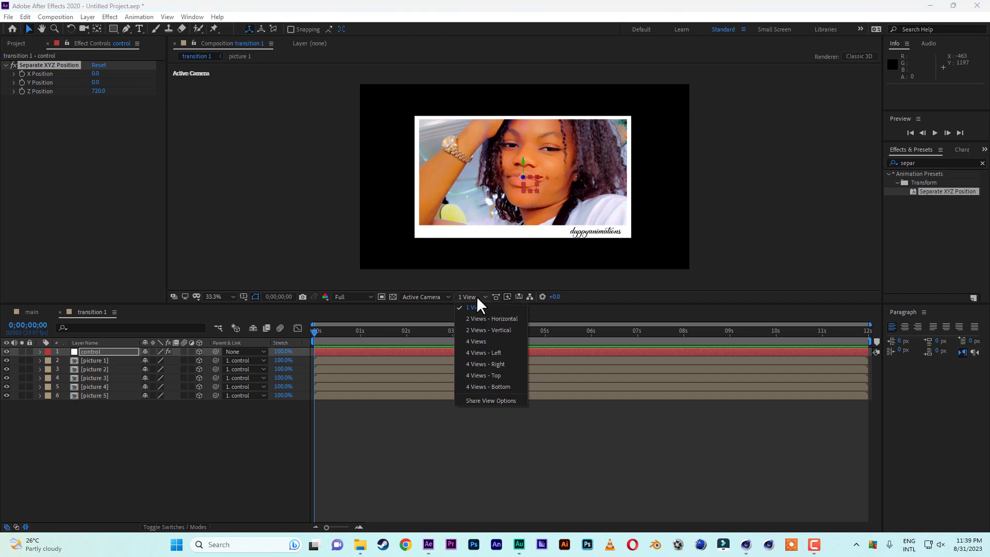
pyautogui.click(482, 352)
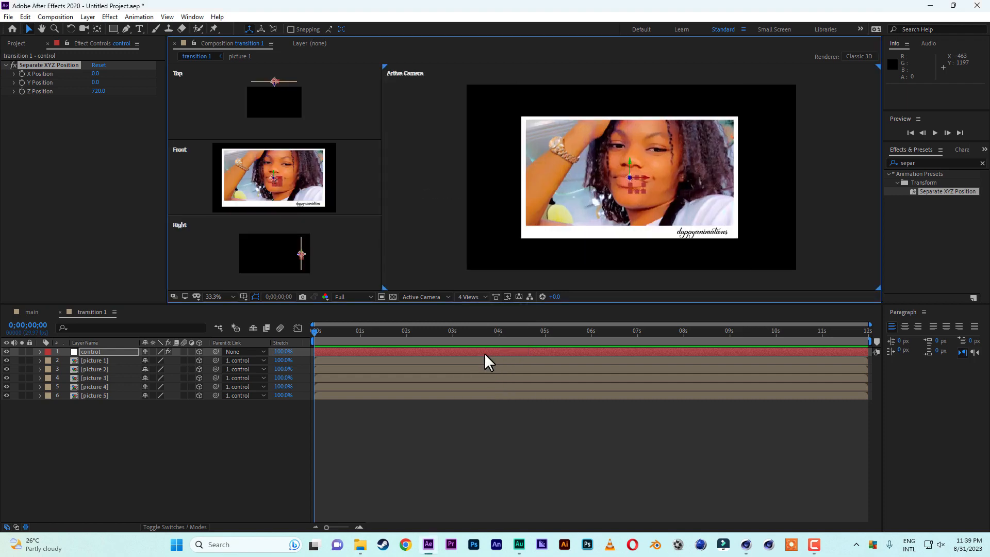
pyautogui.click(96, 394)
pyautogui.click(97, 379)
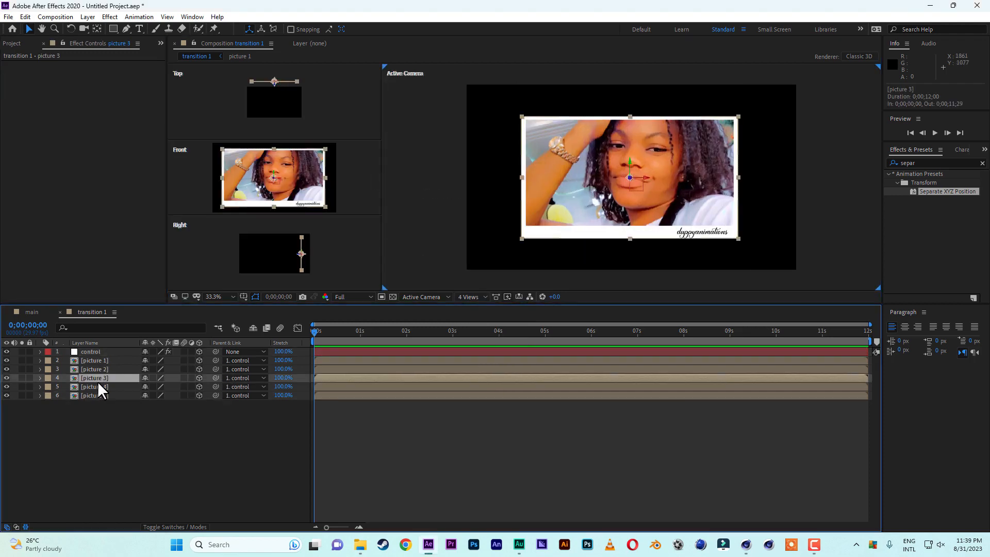
pyautogui.click(101, 394)
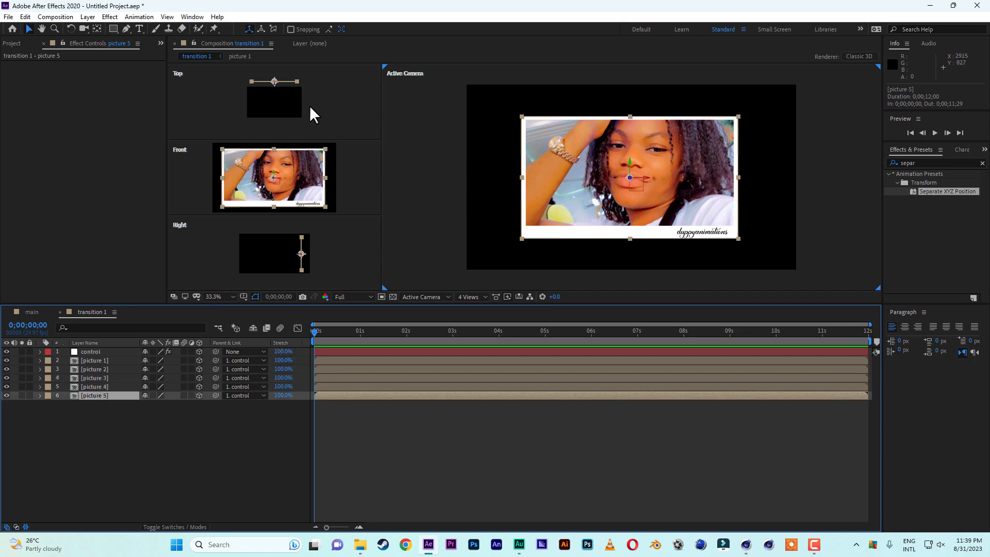
pyautogui.moveTo(274, 83); pyautogui.dragTo(276, 85)
pyautogui.click(107, 385)
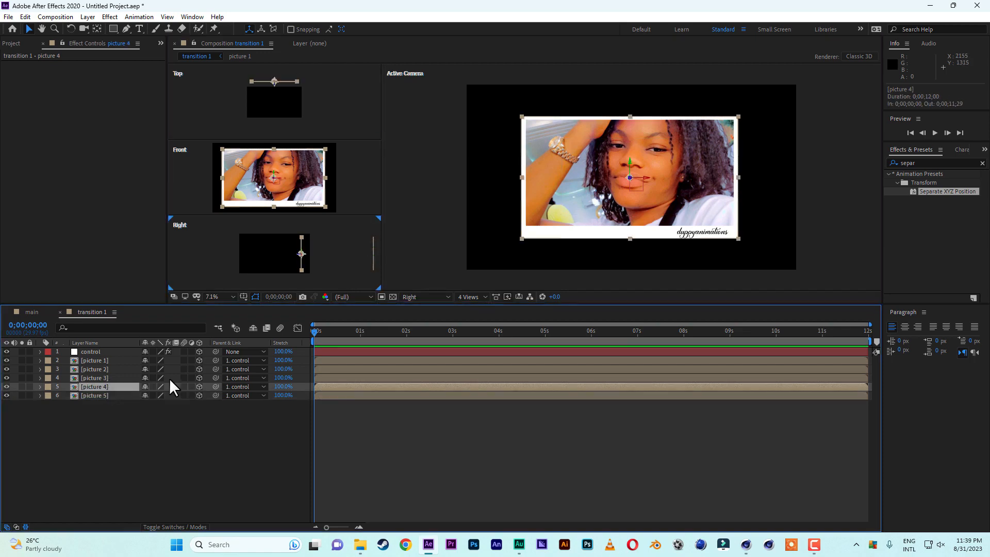
pyautogui.moveTo(315, 257)
pyautogui.mouseDown()
pyautogui.moveTo(356, 254)
pyautogui.moveTo(323, 252)
pyautogui.mouseUp()
pyautogui.click(335, 379)
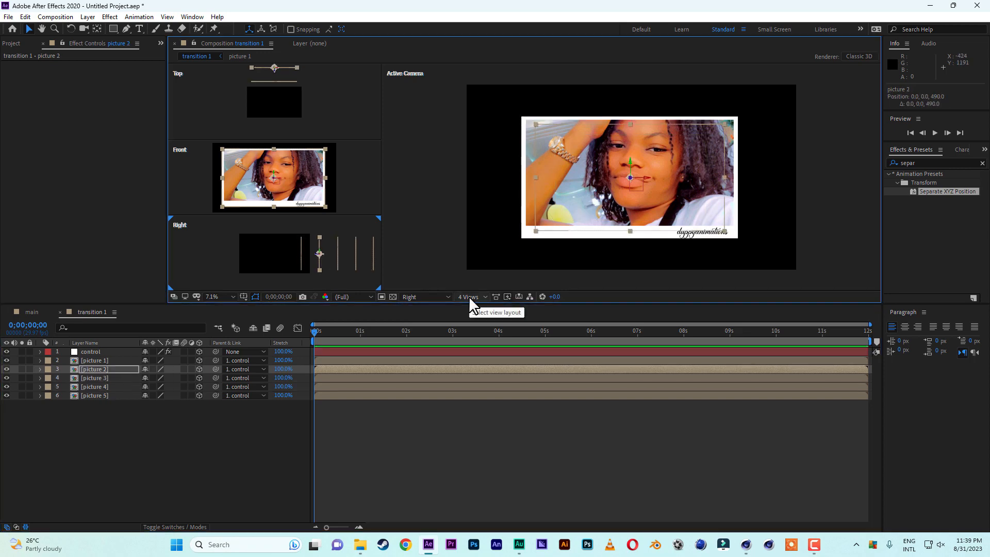
# Return to a single view and spread the back pictures around picture 1: 3 above, 4 left, 5 right, and 2 below at Y position 357.
pyautogui.click(469, 297)
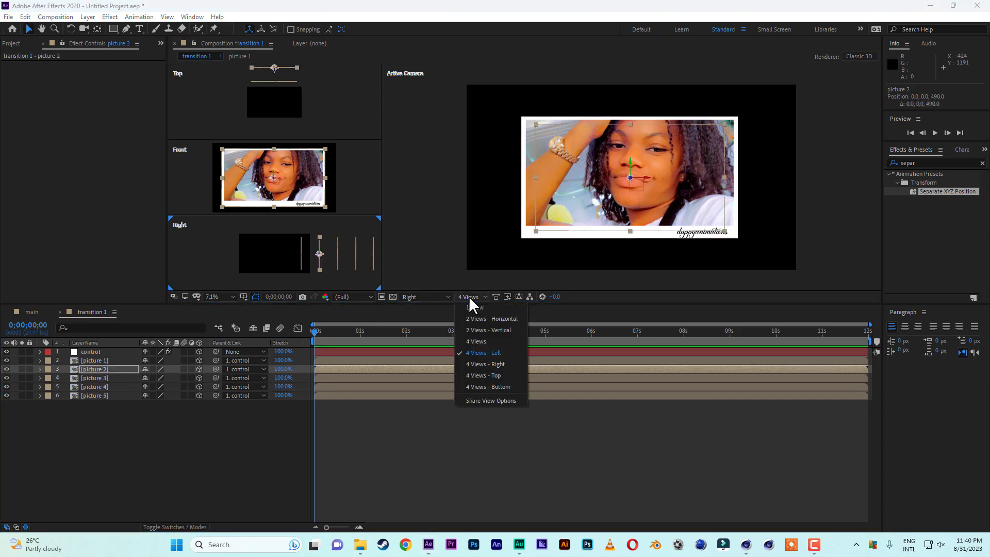
pyautogui.click(474, 306)
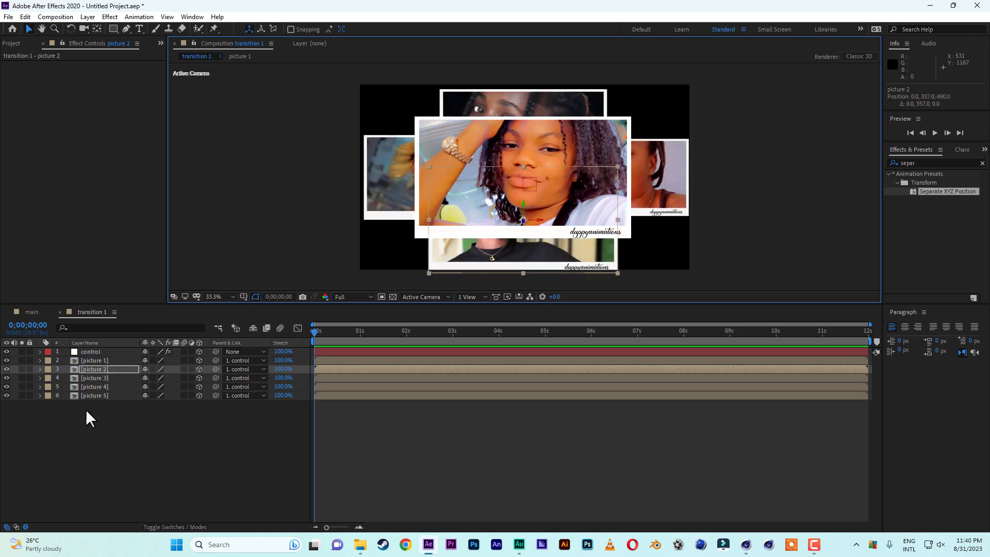
# Scale the picture 5 layer to 134% and tilt it clockwise with its Z Rotation.
pyautogui.click(103, 397)
pyautogui.press('s')
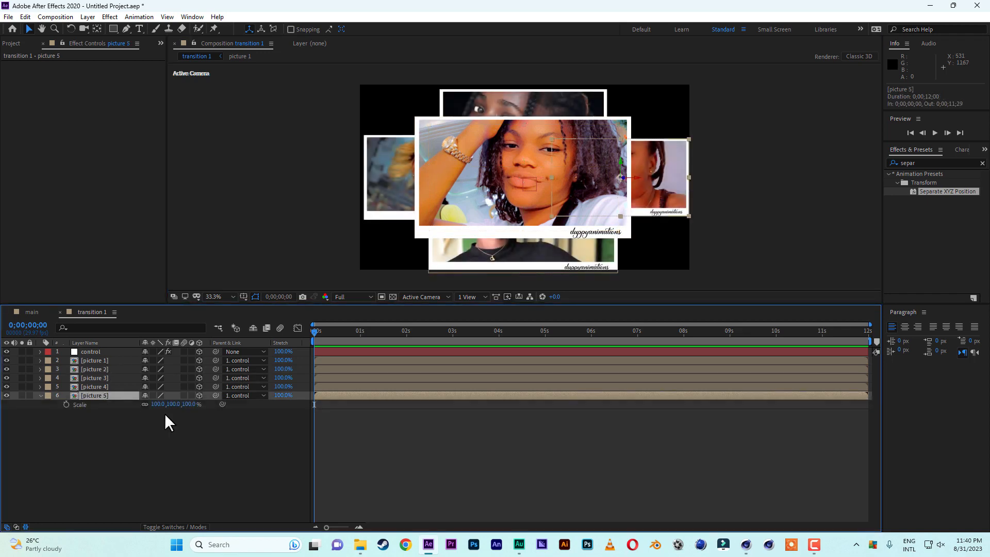
pyautogui.moveTo(188, 404); pyautogui.dragTo(209, 405)
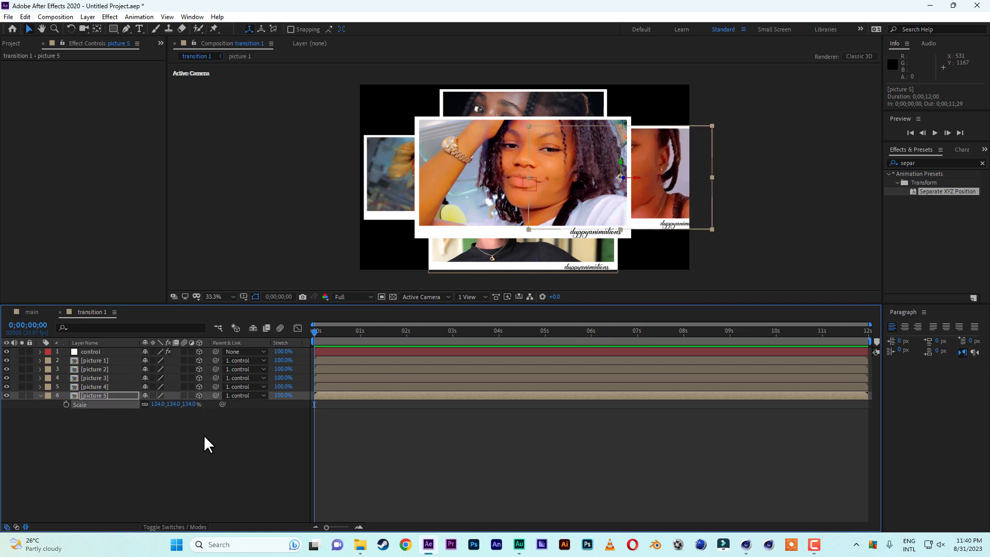
pyautogui.press('r')
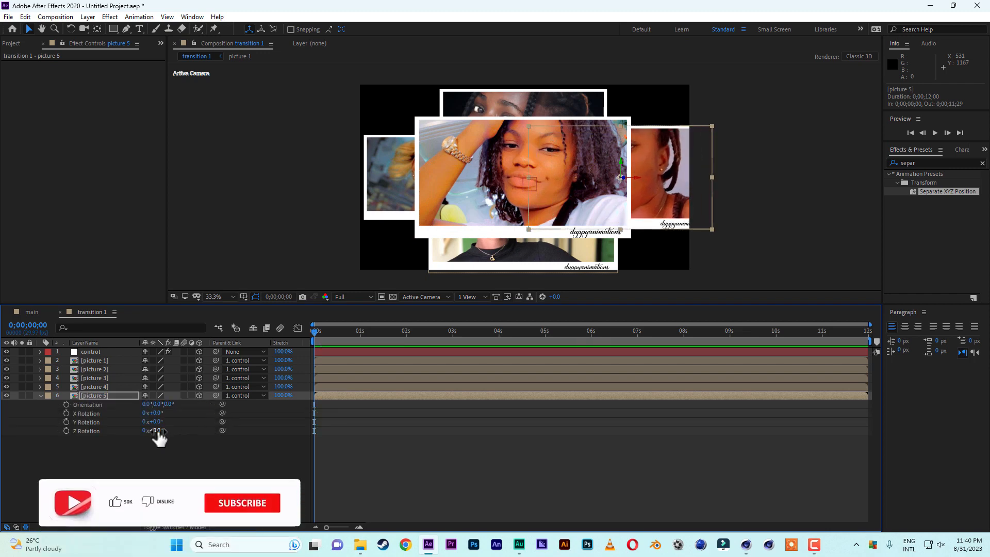
pyautogui.moveTo(156, 431); pyautogui.dragTo(164, 431)
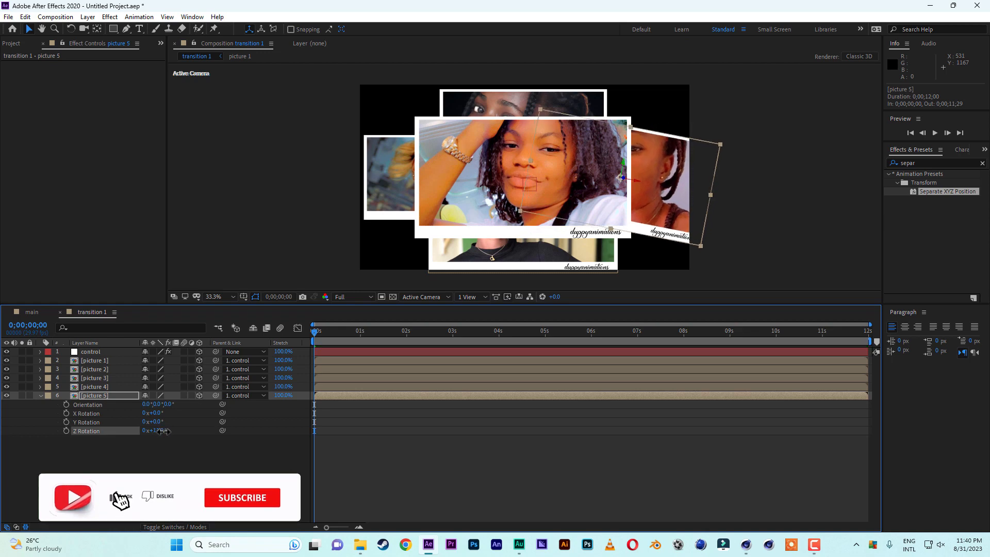
# Tilt the remaining back pictures by setting Z Rotation to -8° on picture 4, -4° on picture 3 and 8° on picture 2.
pyautogui.click(103, 386)
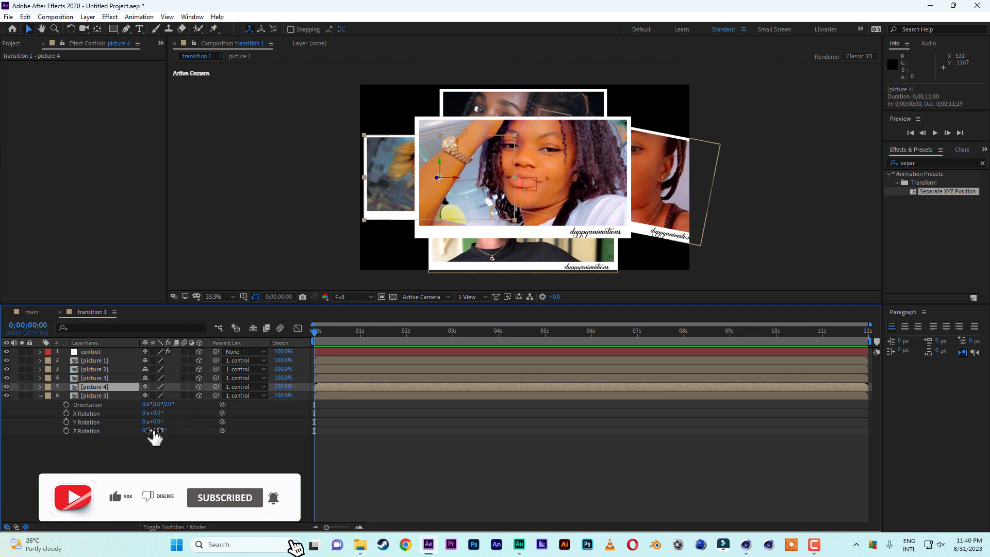
pyautogui.press('r')
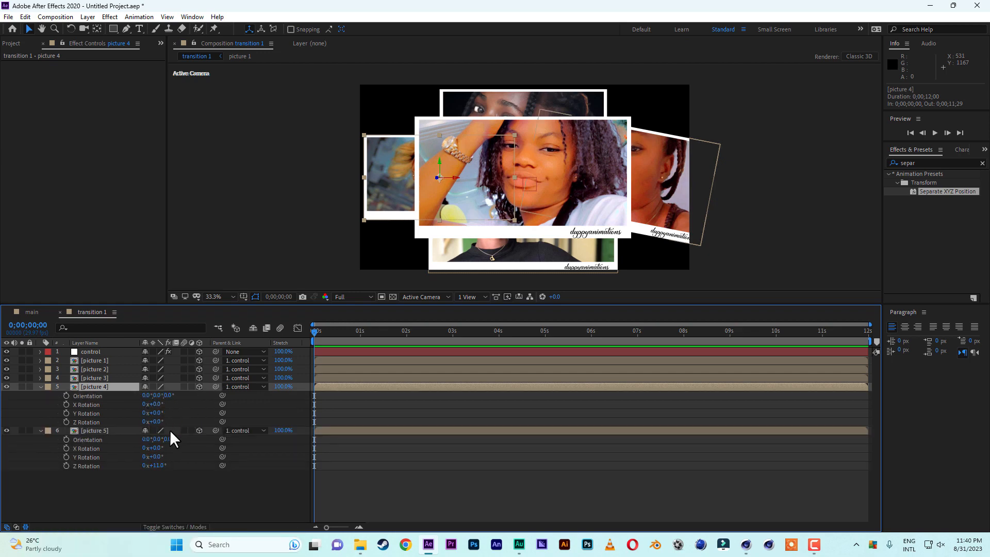
pyautogui.moveTo(158, 421); pyautogui.dragTo(156, 421)
pyautogui.click(114, 378)
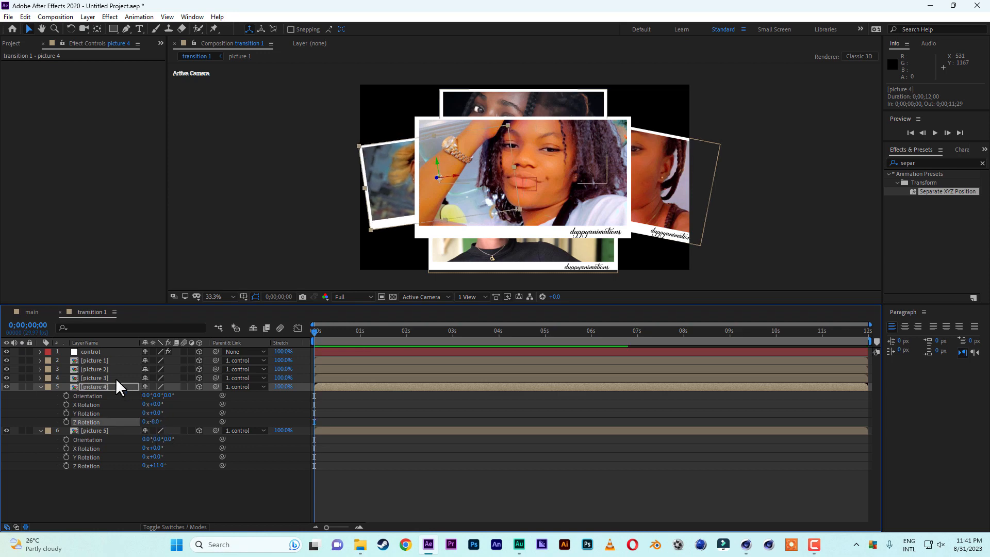
pyautogui.press('r')
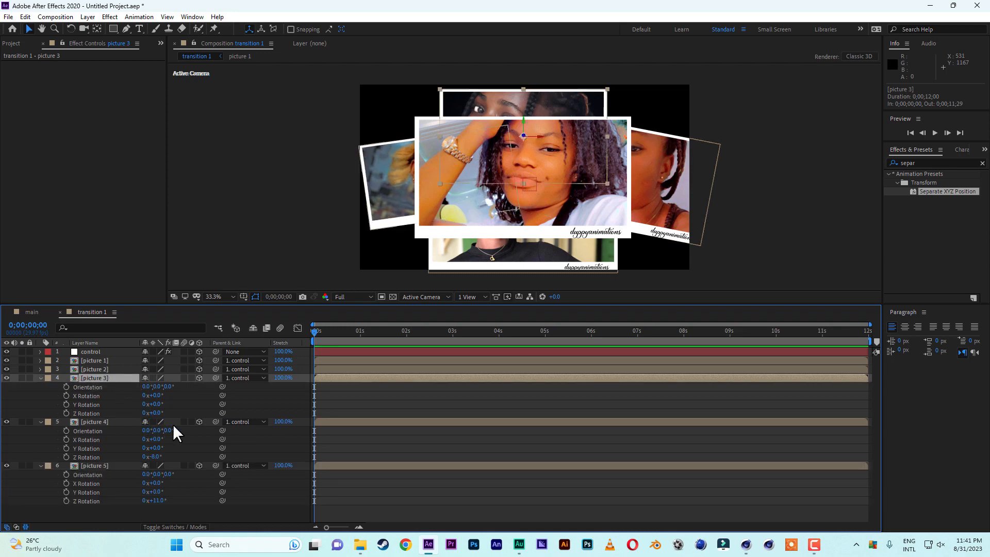
pyautogui.moveTo(157, 412); pyautogui.dragTo(174, 412)
pyautogui.click(92, 368)
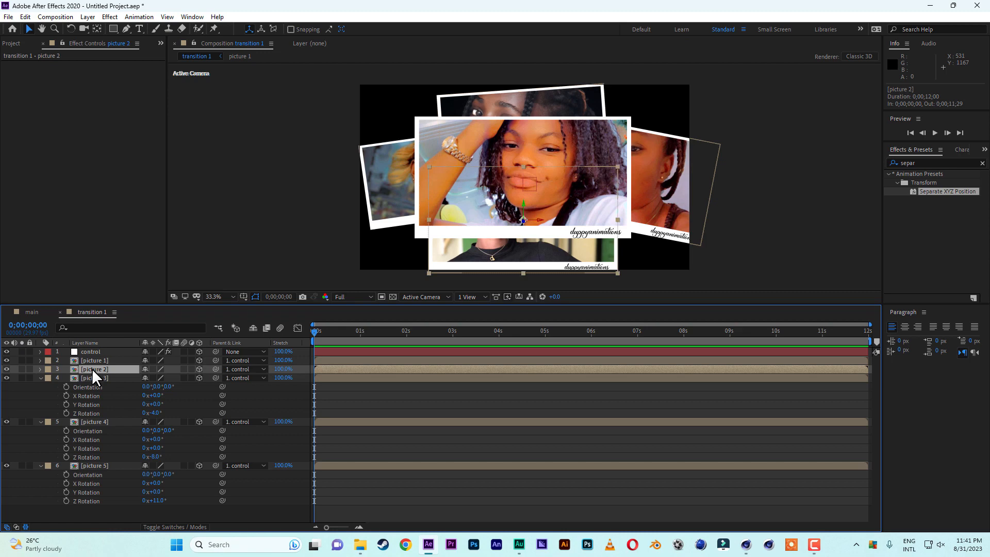
pyautogui.press('r')
pyautogui.click(158, 404)
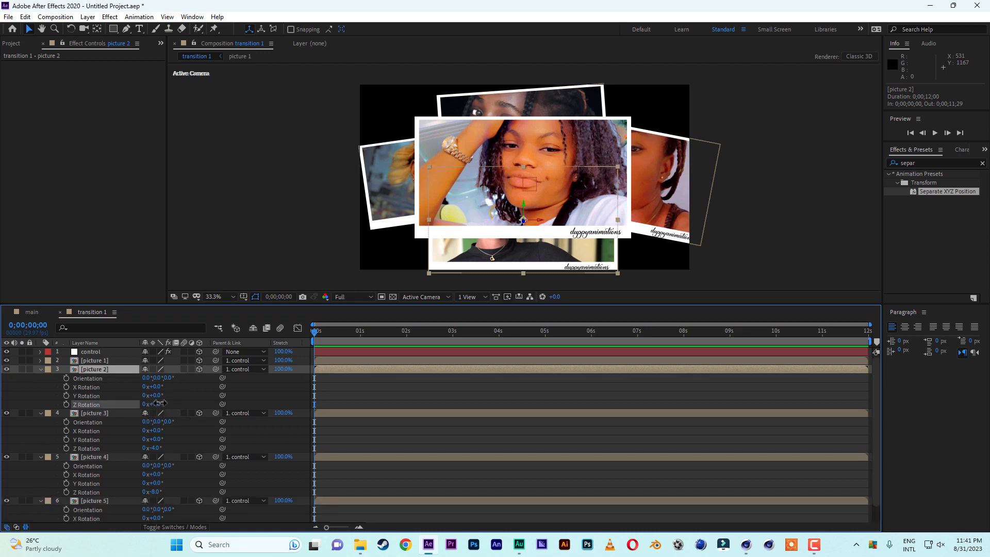
pyautogui.moveTo(157, 403); pyautogui.dragTo(161, 403)
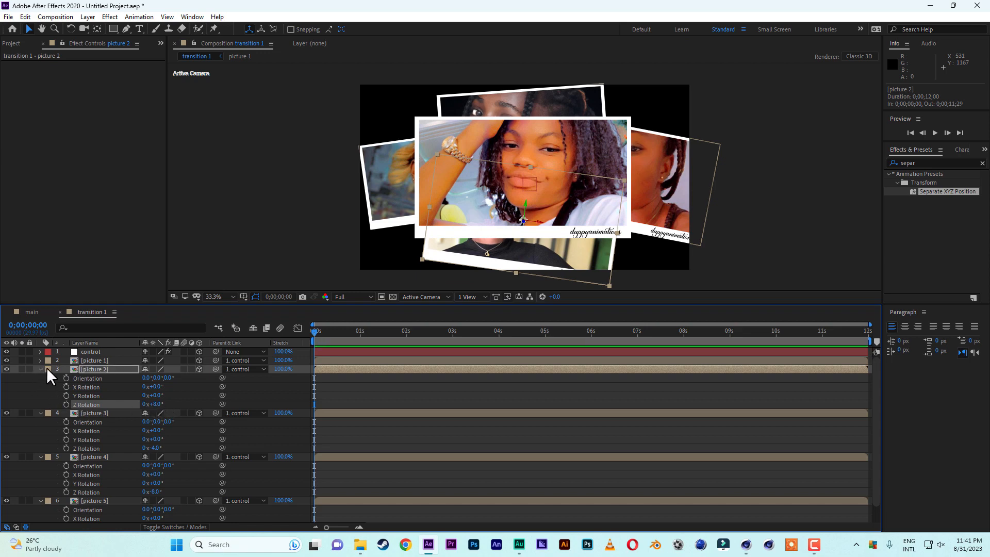
# Collapse the rotation properties of the picture 2 to picture 5 layers together and deselect them.
pyautogui.click(89, 367)
pyautogui.scroll(-1, 94, 464)
pyautogui.keyDown('shift'); pyautogui.click(94, 480); pyautogui.keyUp('shift')
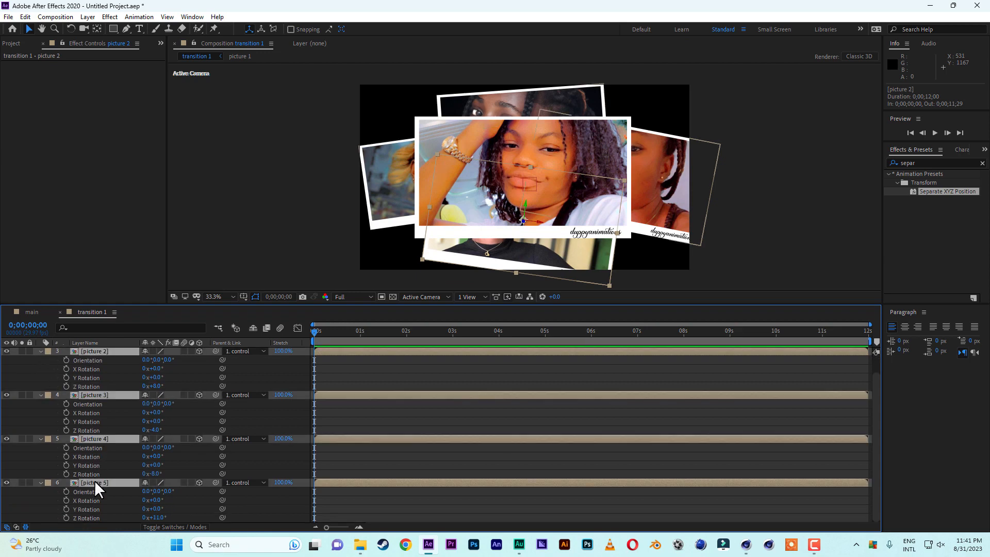
pyautogui.click(41, 482)
pyautogui.click(108, 434)
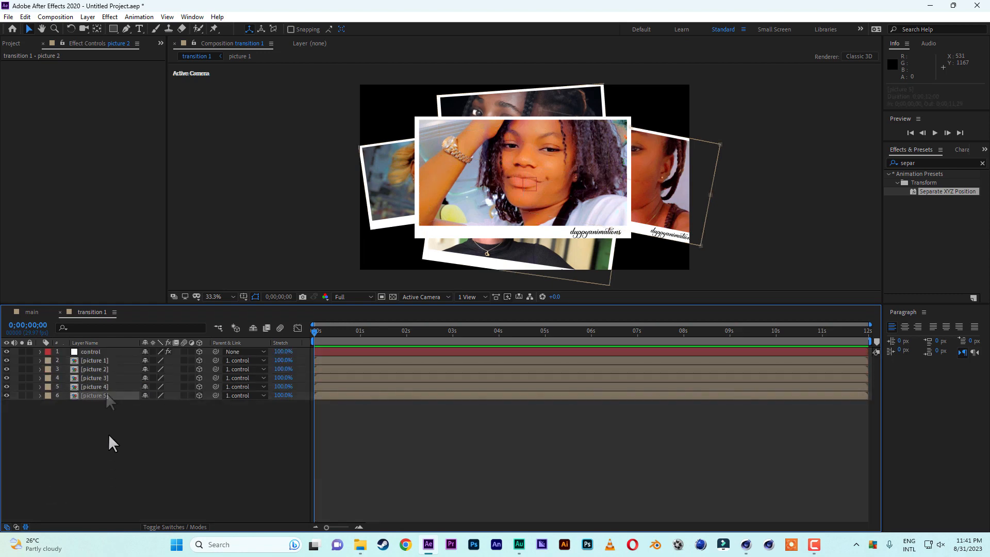
# Duplicate the picture 4 layer, set the copy's Z Rotation to 12° and move it up-left to about X -1113, Y -490.
pyautogui.click(108, 388)
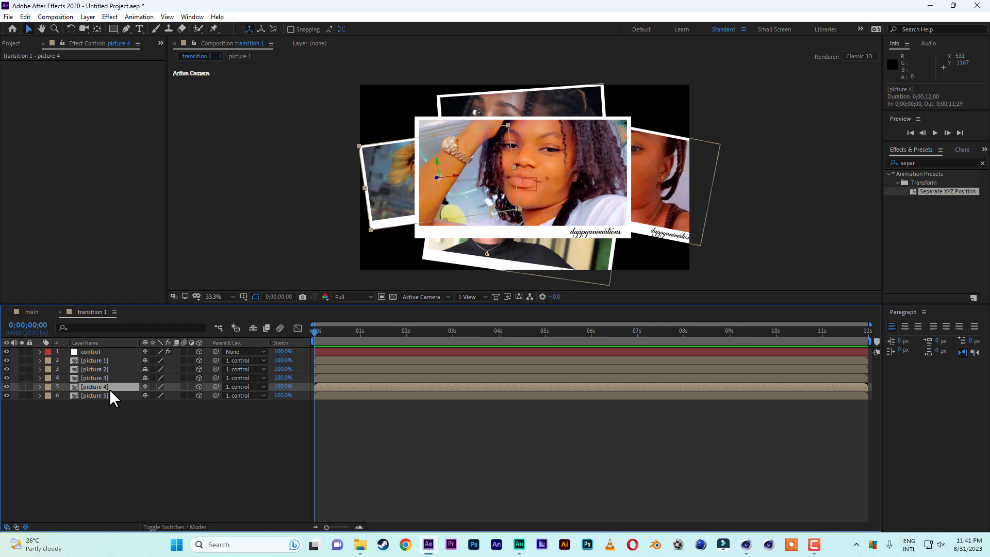
pyautogui.hotkey('ctrl', 'd')
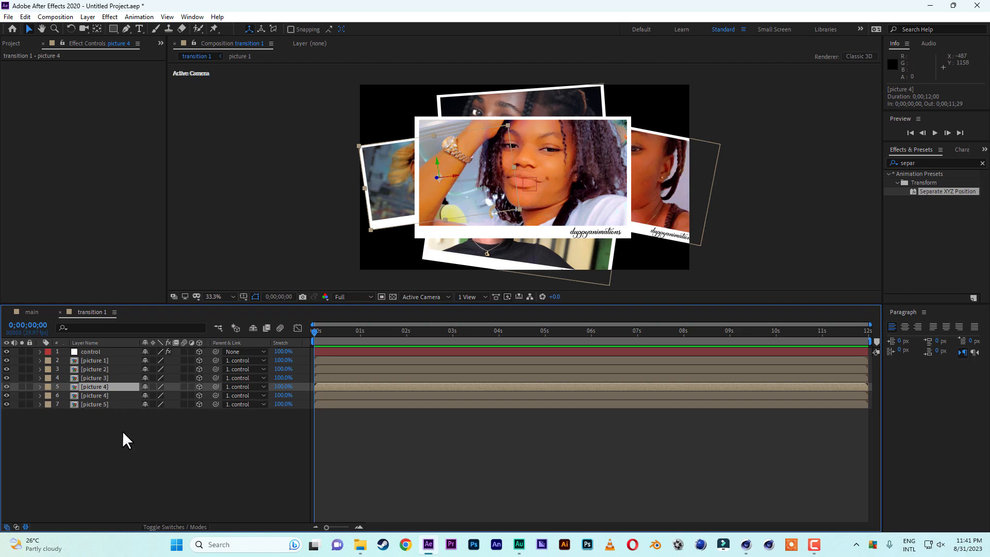
pyautogui.press('r')
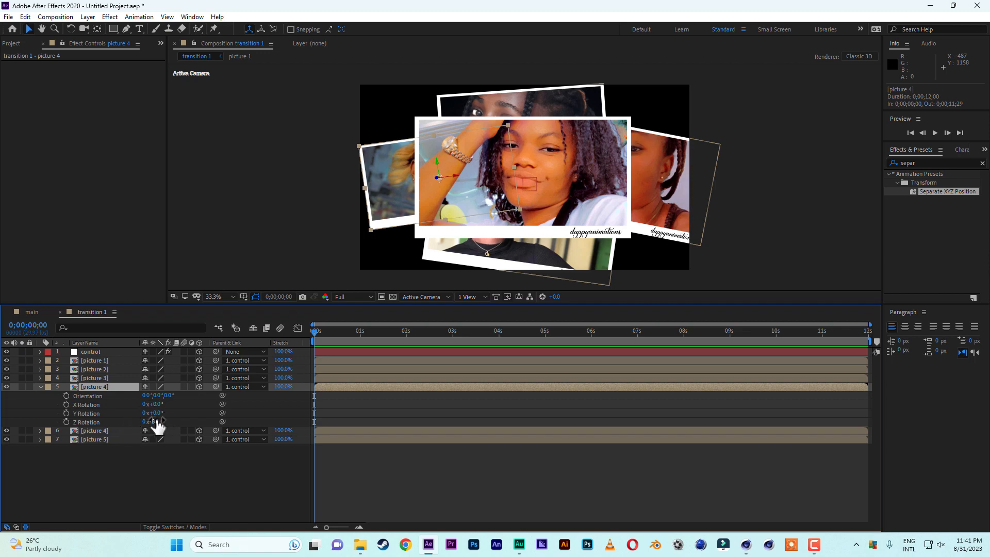
pyautogui.moveTo(154, 421); pyautogui.dragTo(169, 420)
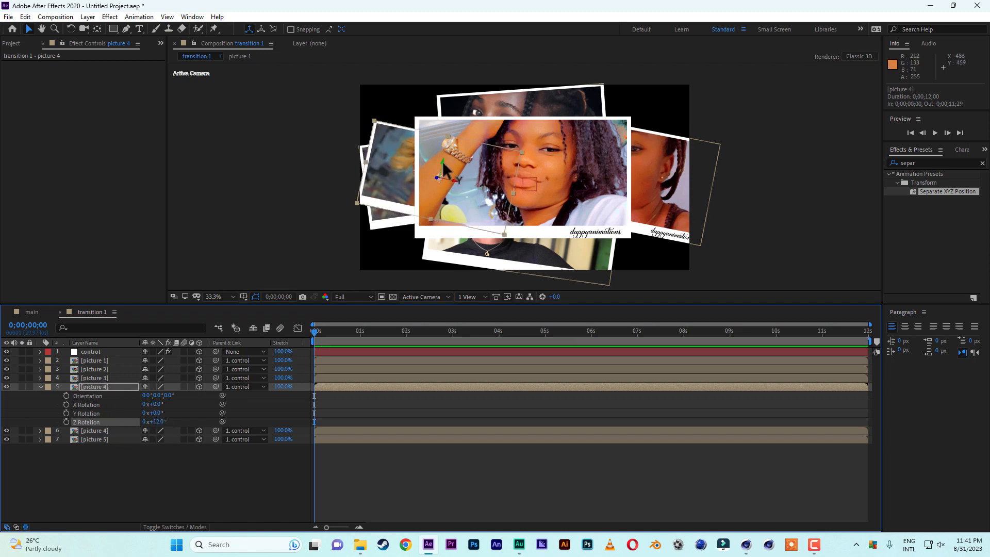
pyautogui.moveTo(443, 162); pyautogui.dragTo(421, 102)
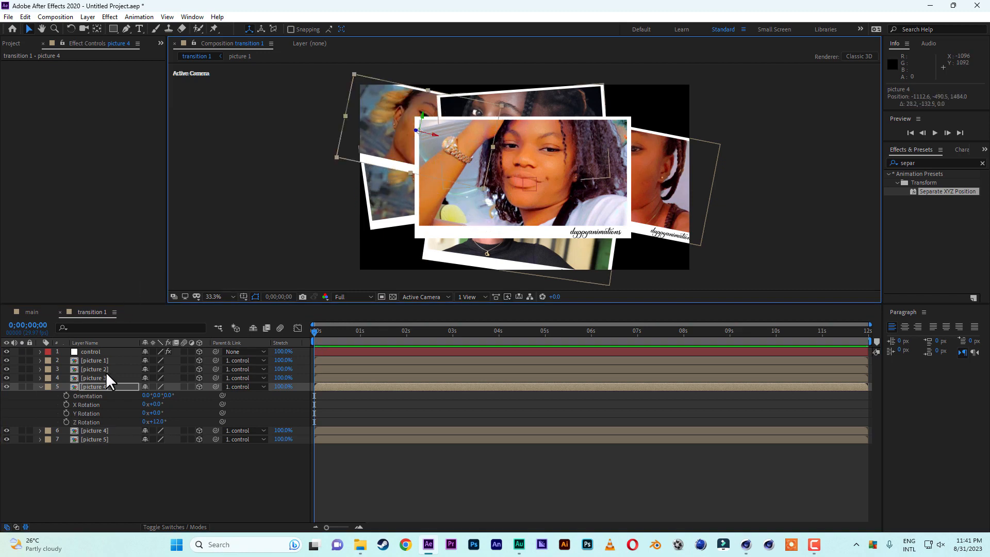
# Set the control's X Position to 1520, then push the original picture 4 back to about Z 3413 and move it left of the other pictures.
pyautogui.click(99, 353)
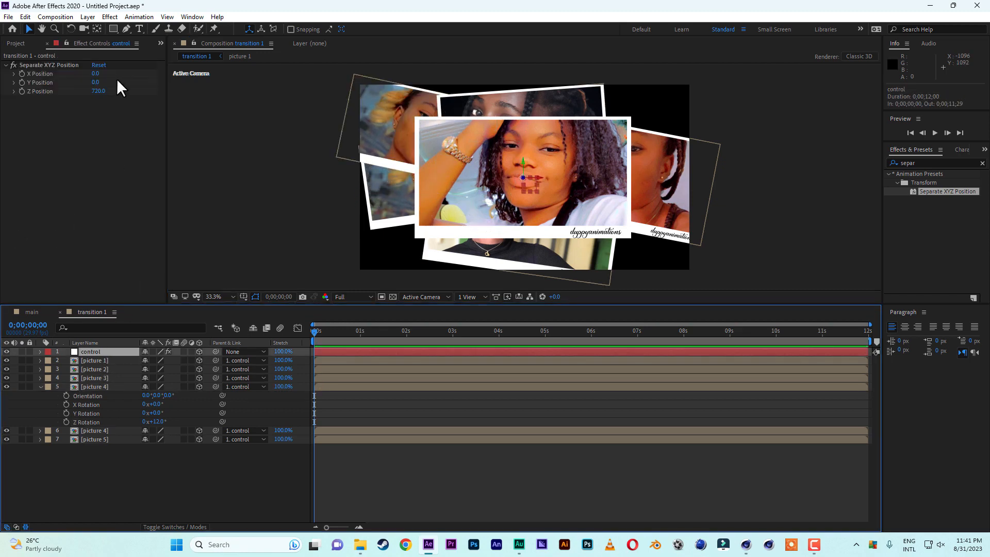
pyautogui.moveTo(96, 78); pyautogui.dragTo(160, 80)
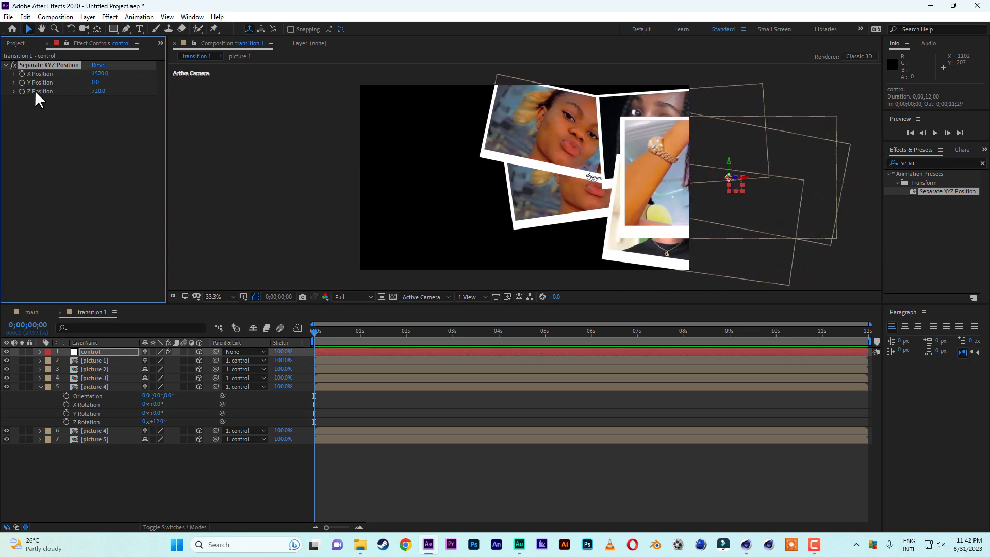
pyautogui.click(102, 386)
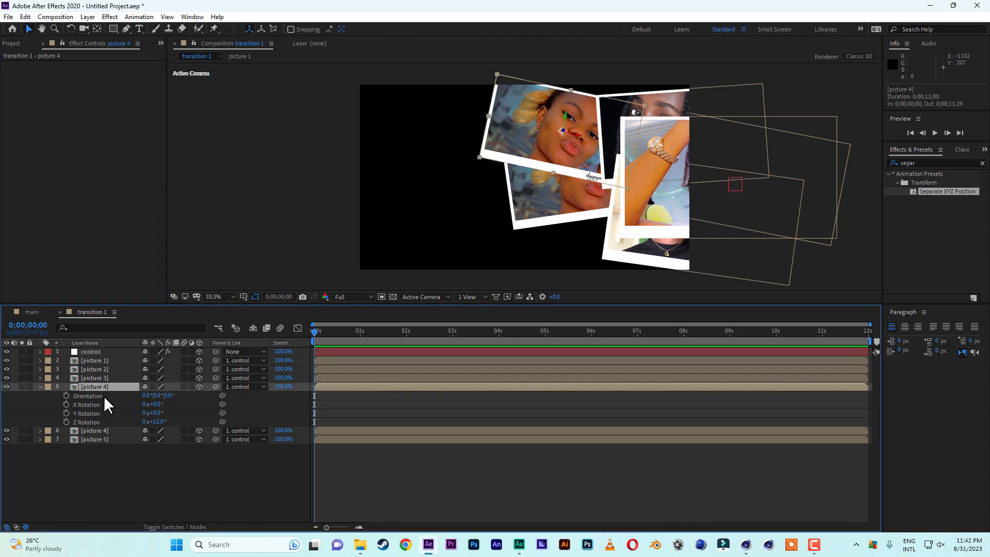
pyautogui.click(109, 430)
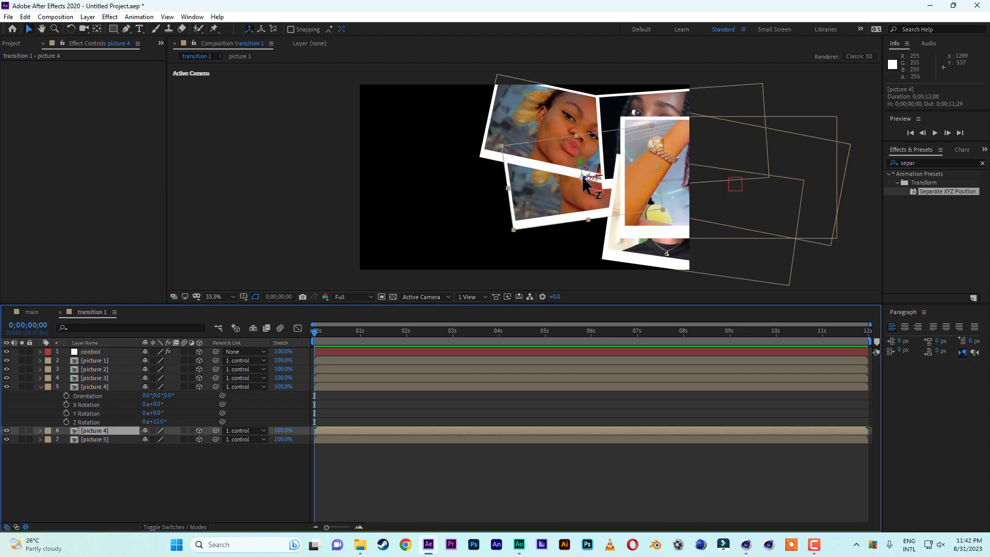
pyautogui.moveTo(585, 183); pyautogui.dragTo(502, 202)
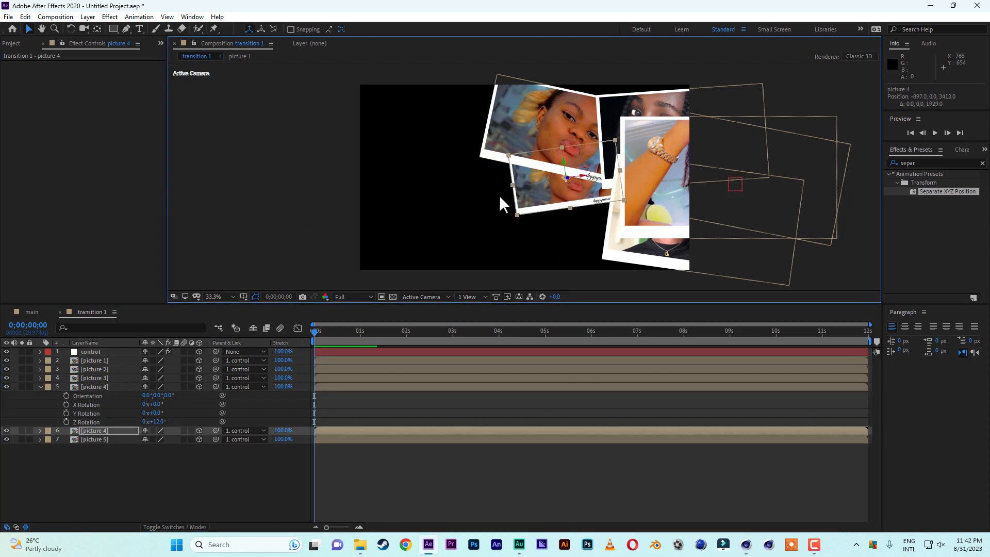
pyautogui.moveTo(585, 178); pyautogui.dragTo(439, 196)
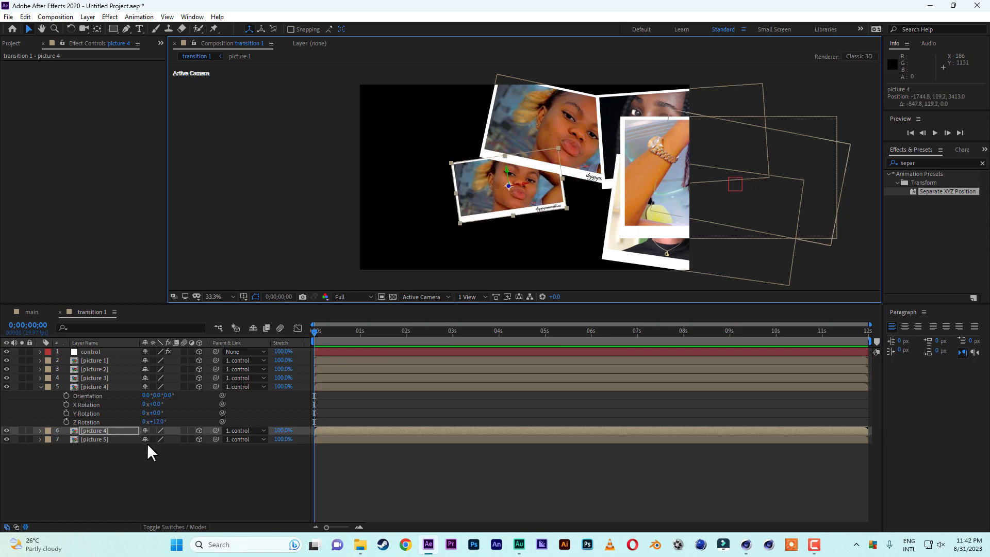
# Set the original picture 4's Z Rotation to -1° and place it below its duplicate at about X -1475, Y 277.
pyautogui.press('r')
pyautogui.moveTo(158, 466); pyautogui.dragTo(162, 467)
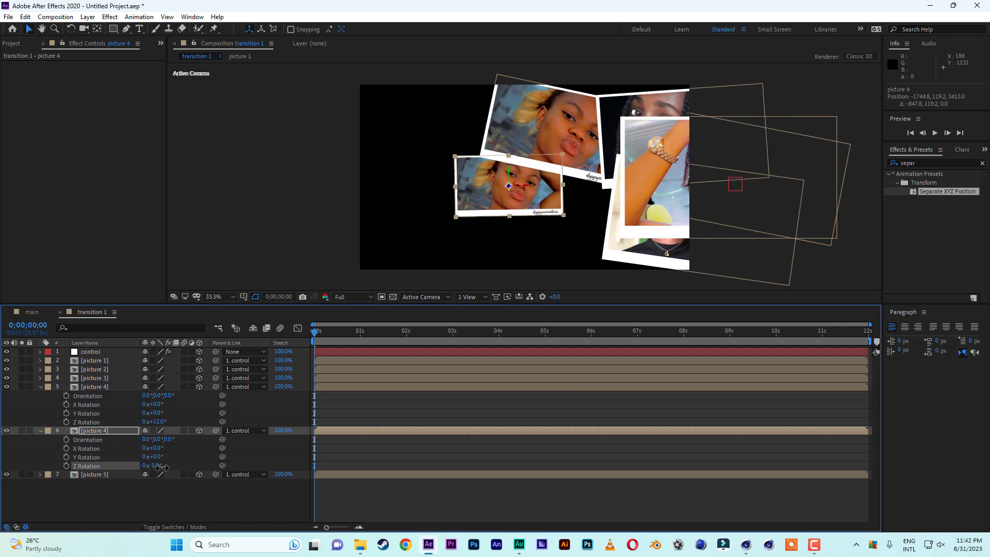
pyautogui.moveTo(525, 187); pyautogui.dragTo(564, 199)
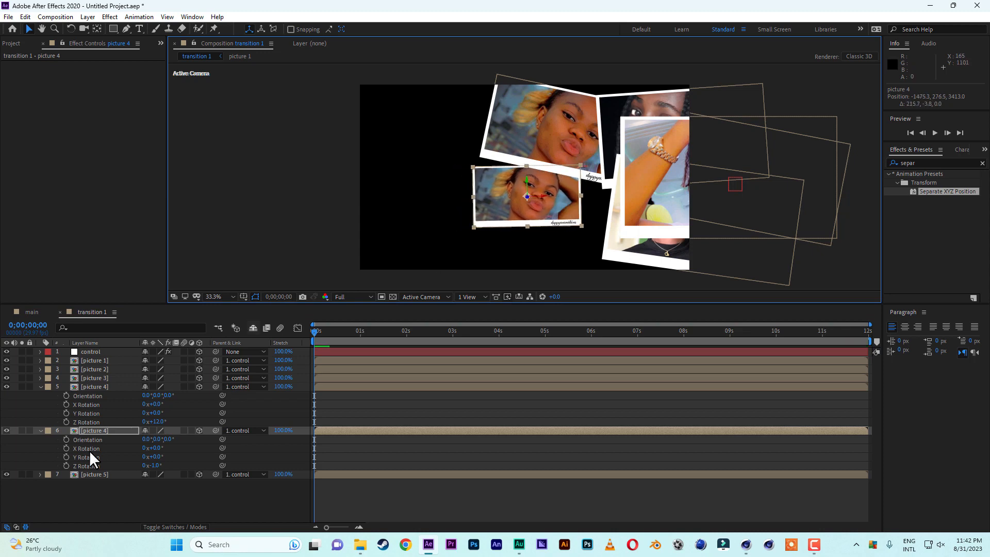
# Collapse the rotation properties of both picture 4 layers and select the picture 5 layer.
pyautogui.click(47, 387)
pyautogui.click(45, 407)
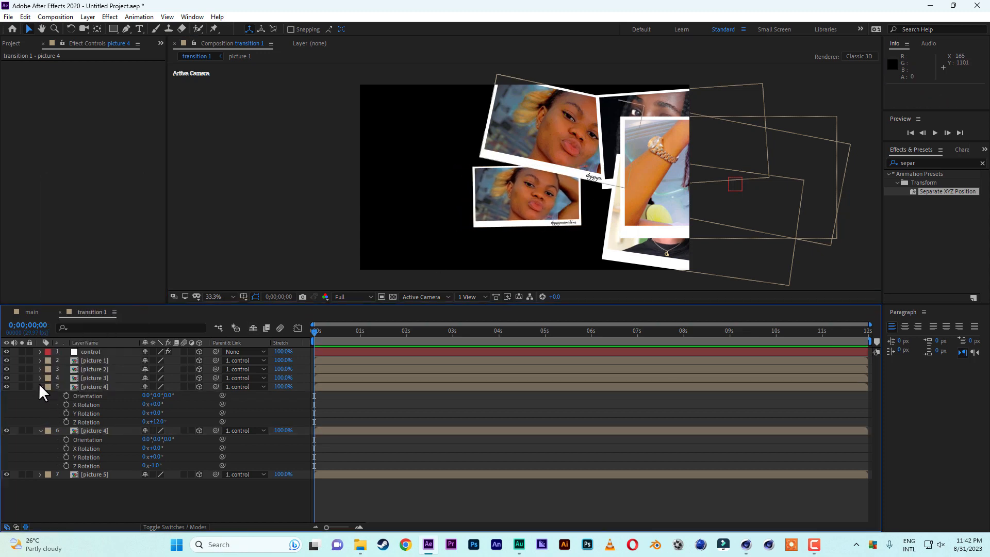
pyautogui.click(39, 386)
pyautogui.click(41, 394)
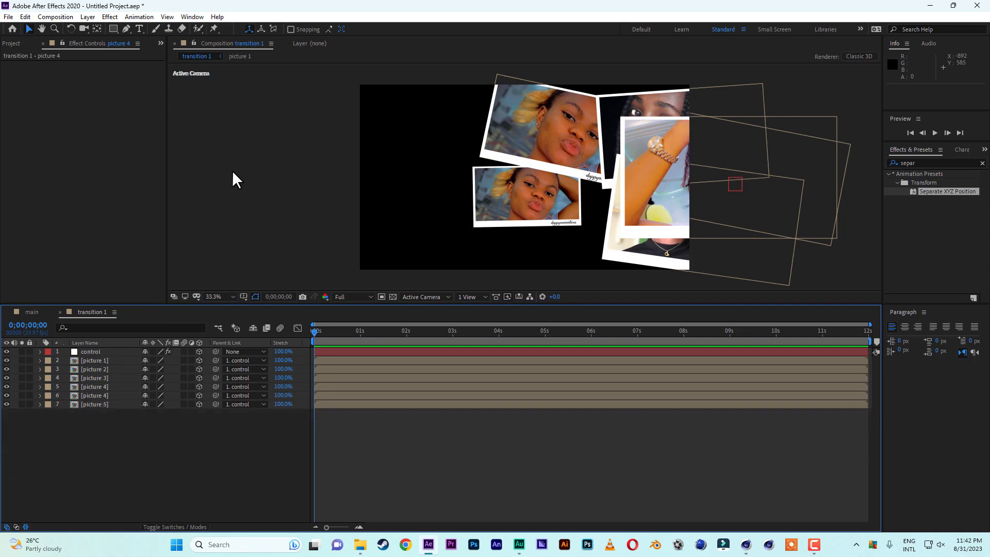
pyautogui.click(96, 403)
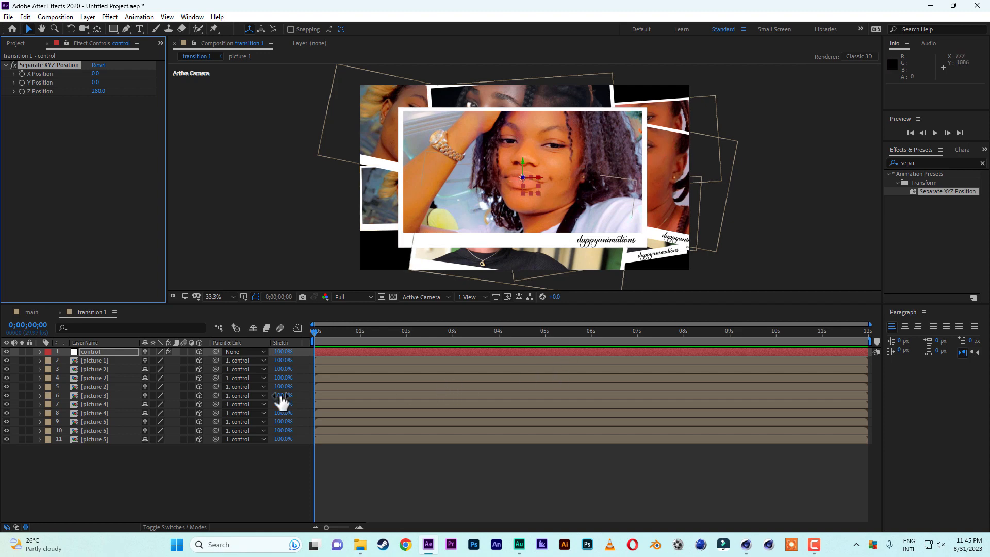
# Add a Drop Shadow layer style to the picture 1 layer.
pyautogui.click(94, 360)
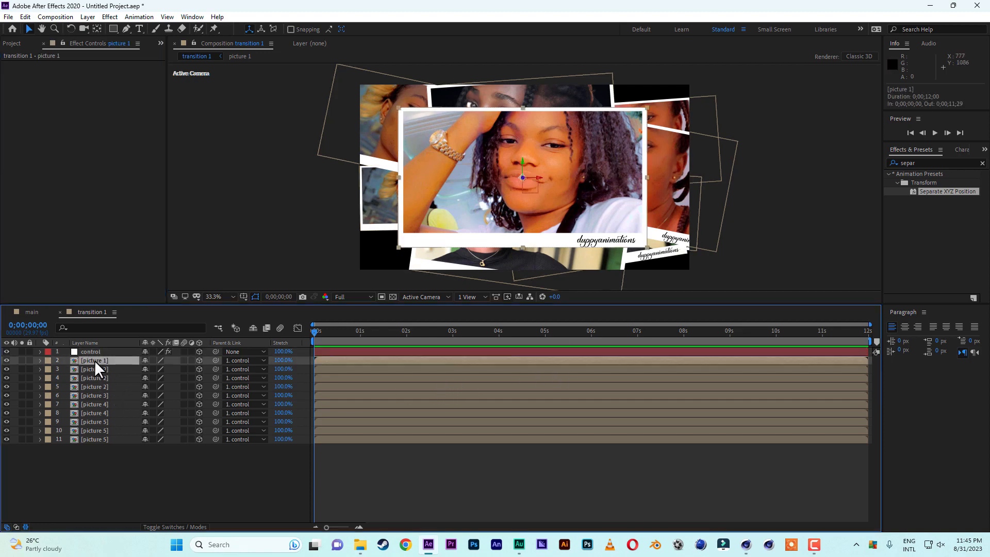
pyautogui.rightClick(94, 360)
pyautogui.moveTo(143, 211)
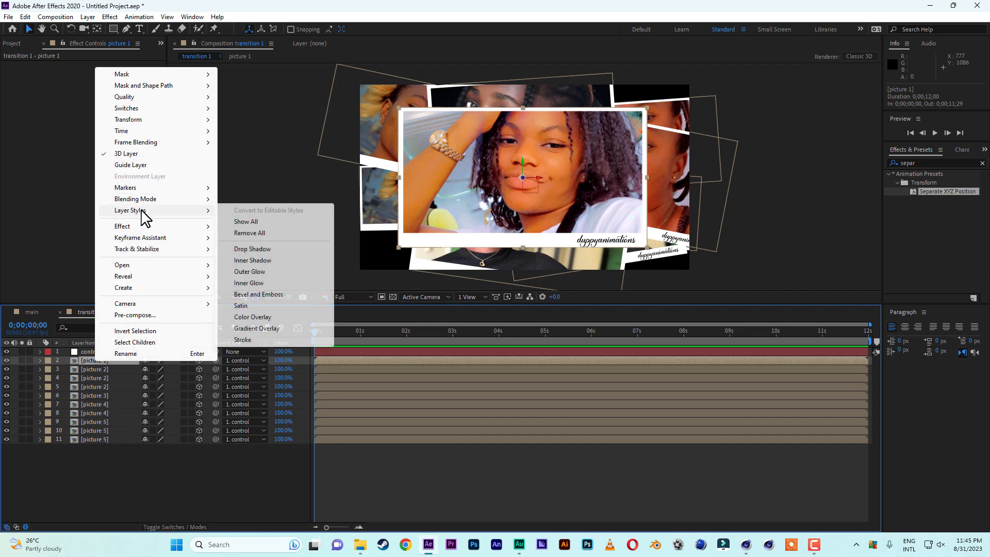
pyautogui.click(246, 250)
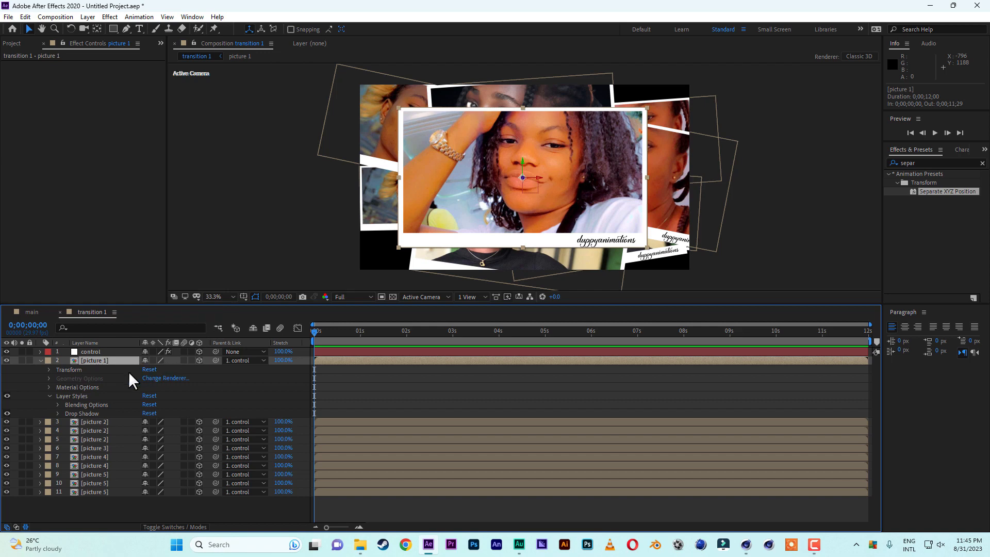
# Set the Size of picture 1's Drop Shadow to 100.
pyautogui.click(54, 413)
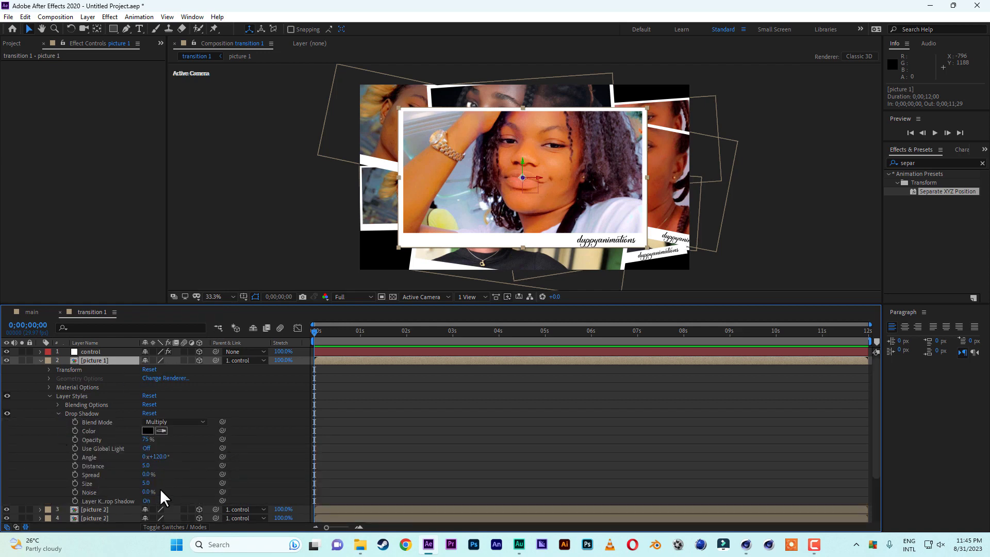
pyautogui.moveTo(147, 483); pyautogui.dragTo(186, 483)
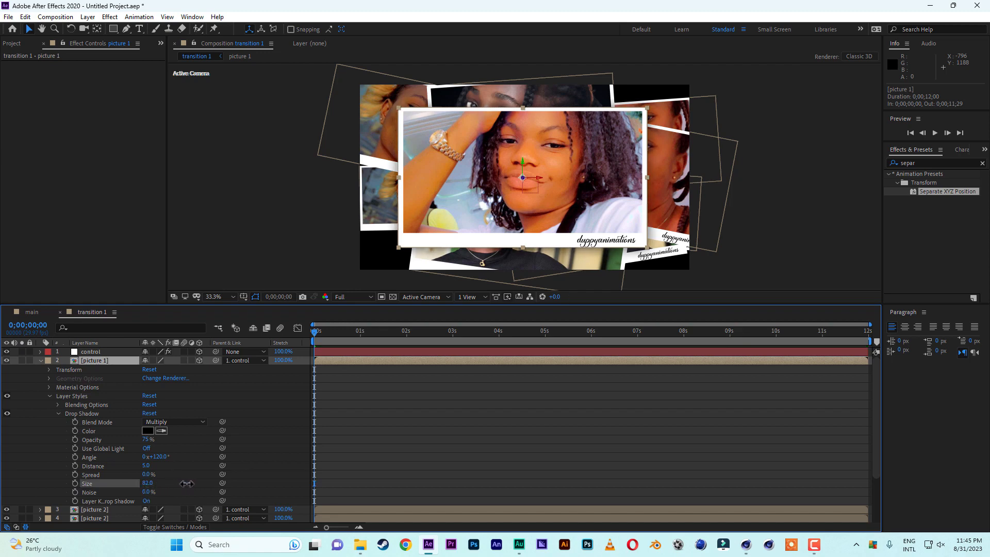
pyautogui.moveTo(187, 483); pyautogui.dragTo(201, 483)
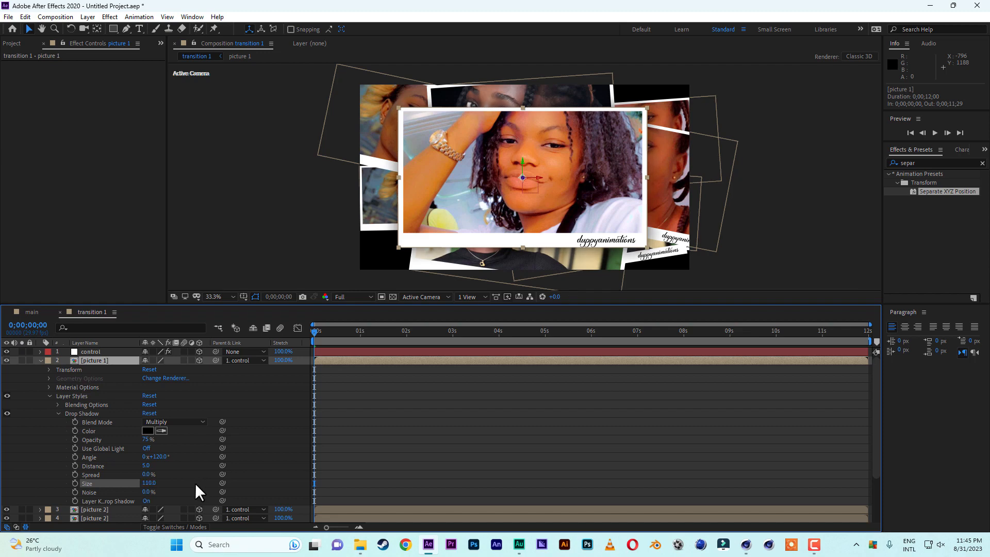
pyautogui.click(149, 483)
pyautogui.write('100')
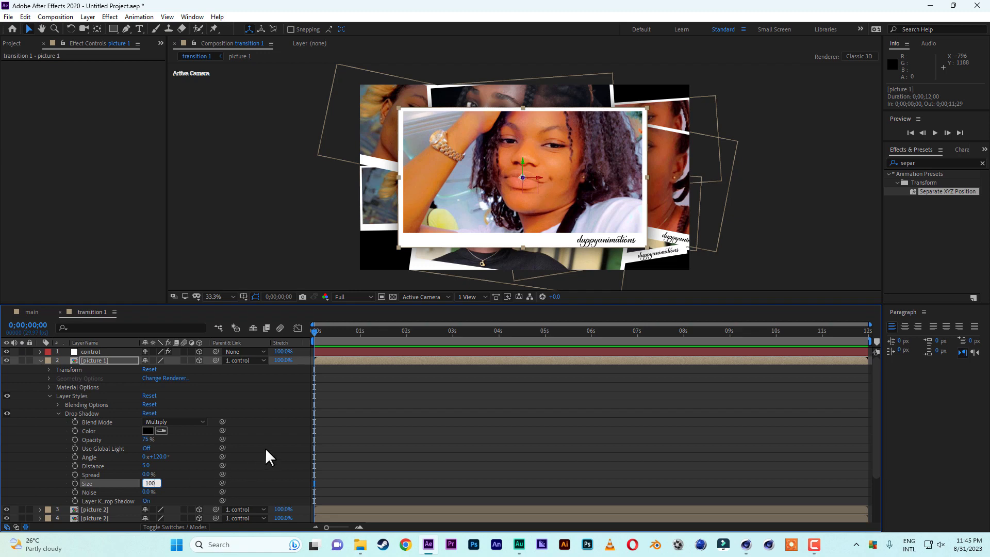
pyautogui.click(265, 447)
# Copy the Drop Shadow layer style from picture 1.
pyautogui.click(84, 414)
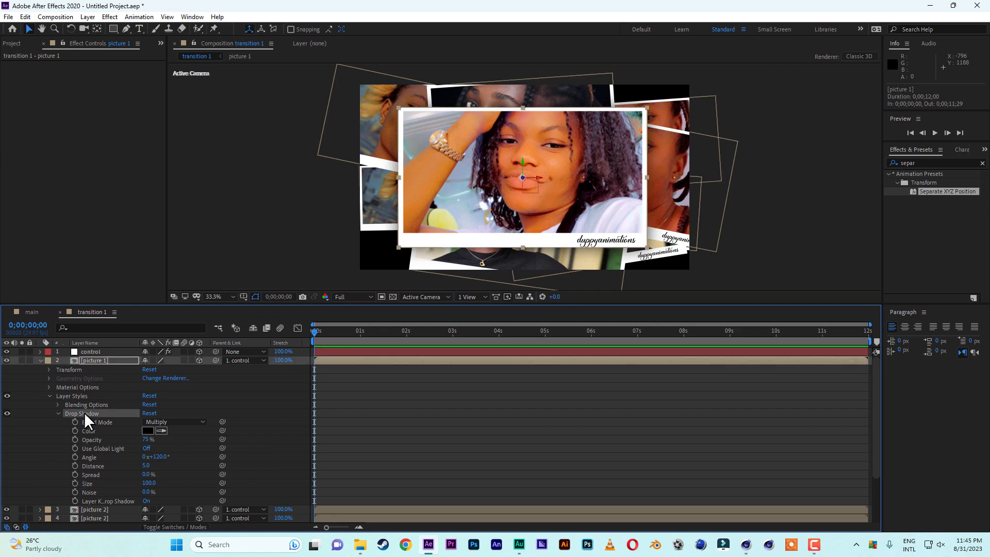
pyautogui.click(26, 17)
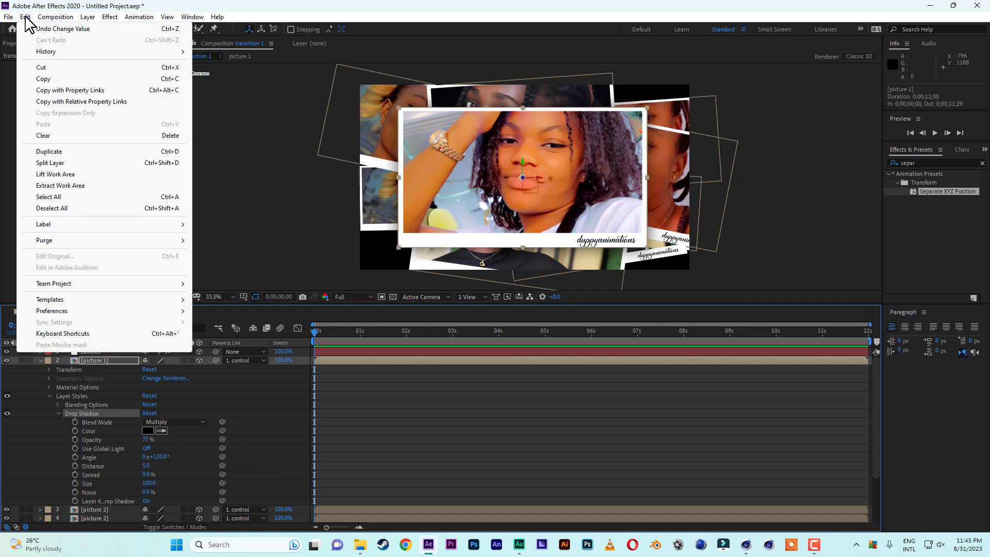
pyautogui.click(45, 80)
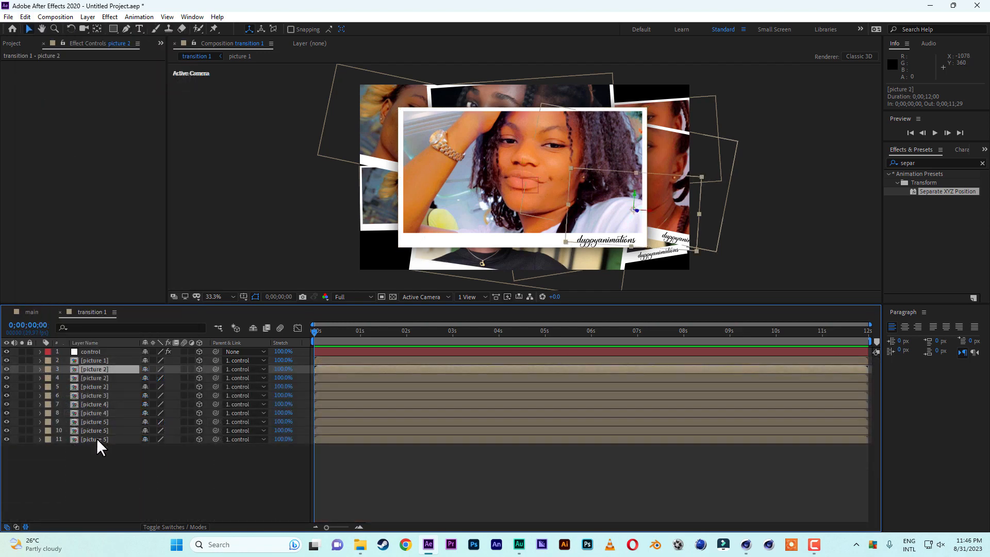
# Paste the copied Drop Shadow layer style onto all the picture 2 to picture 5 layers and collapse their properties.
pyautogui.keyDown('shift'); pyautogui.click(97, 438); pyautogui.keyUp('shift')
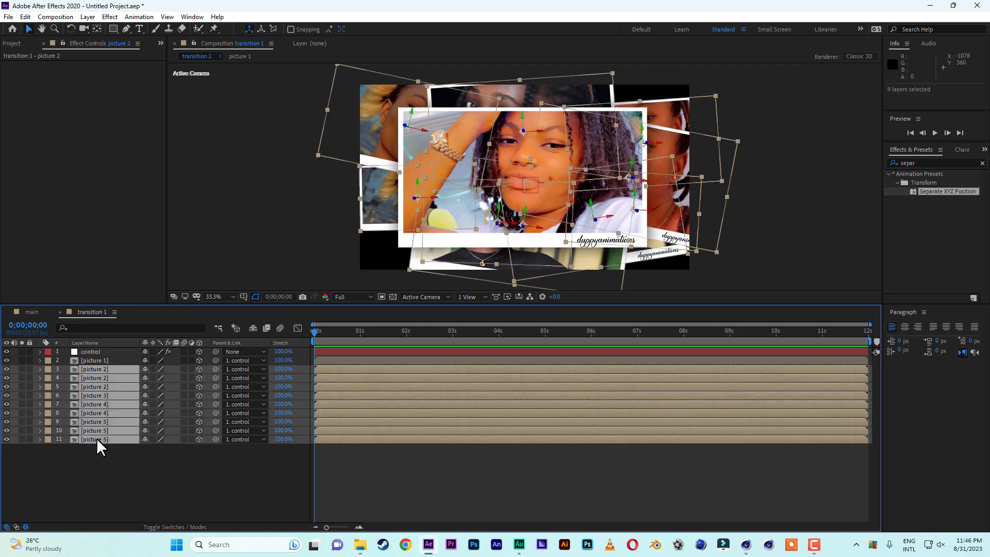
pyautogui.click(25, 17)
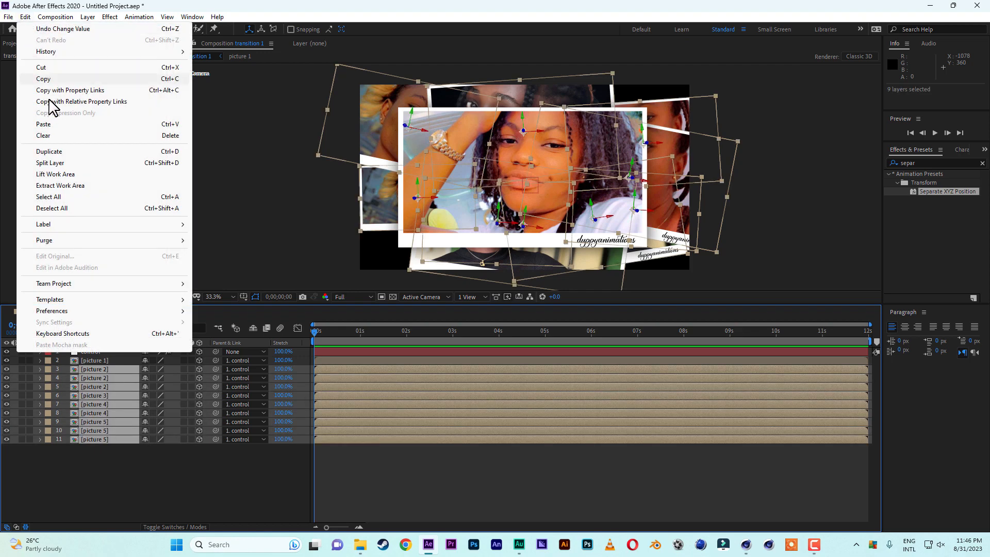
pyautogui.click(49, 125)
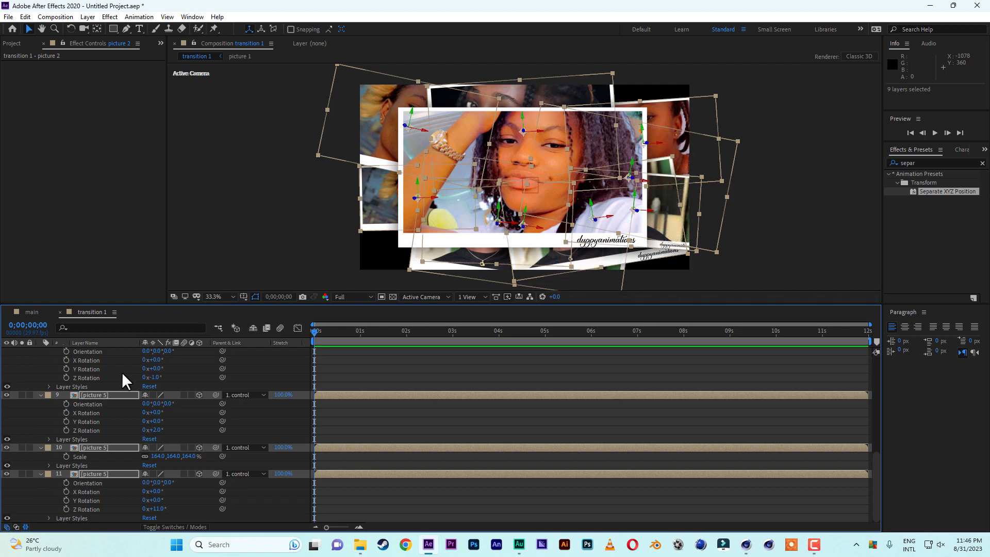
pyautogui.scroll(4, 121, 372)
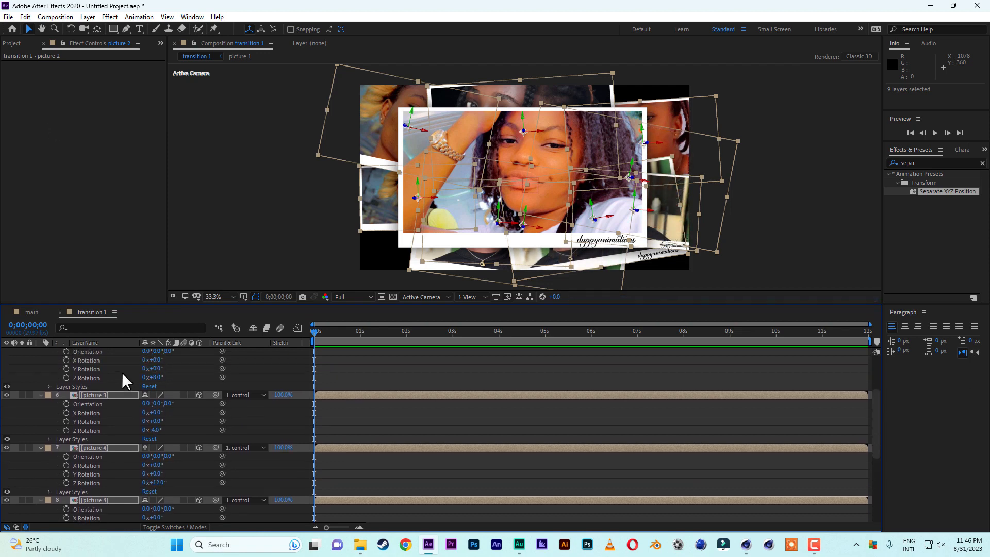
pyautogui.scroll(-4, 122, 372)
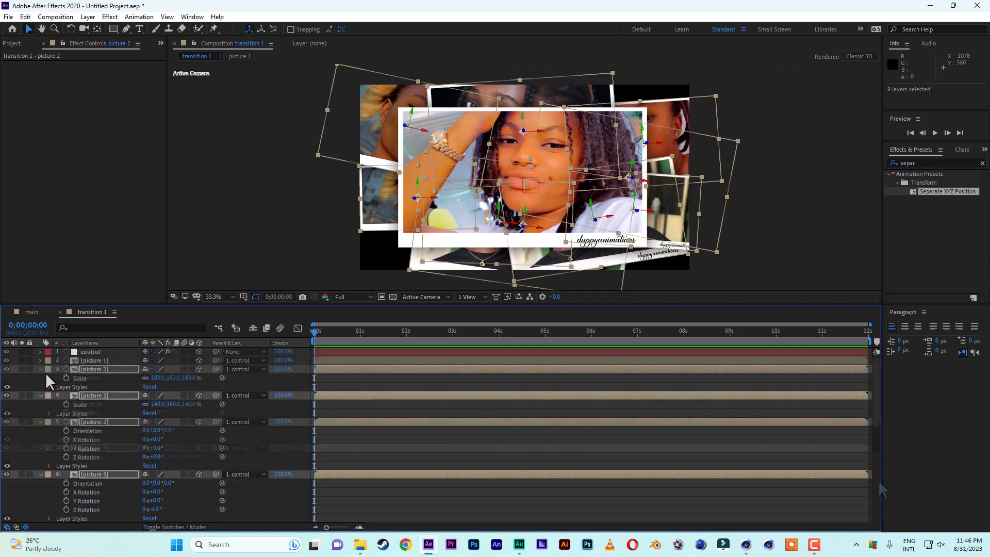
pyautogui.click(40, 369)
pyautogui.click(142, 501)
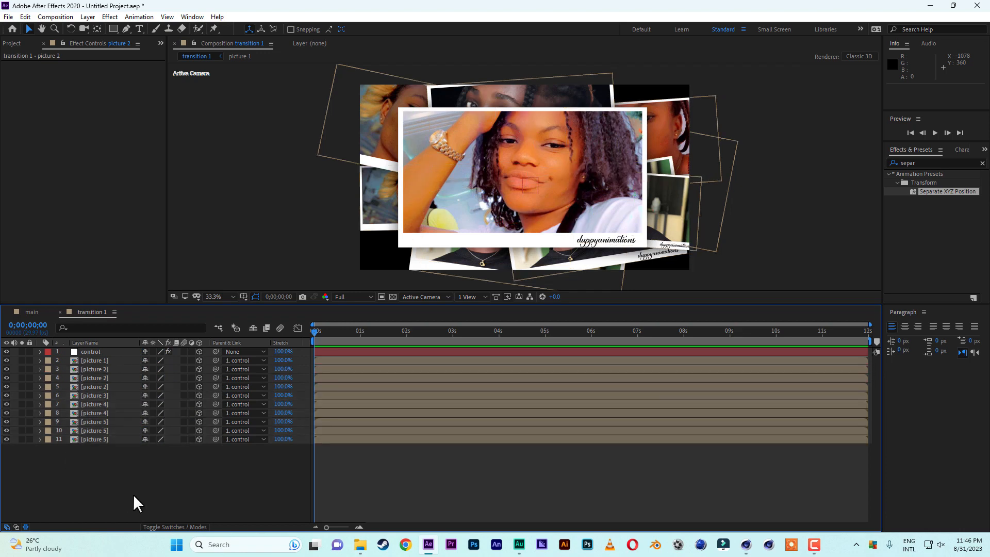
# Add an adjustment layer to transition 1 and place it directly below the picture 1 layer.
pyautogui.rightClick(103, 481)
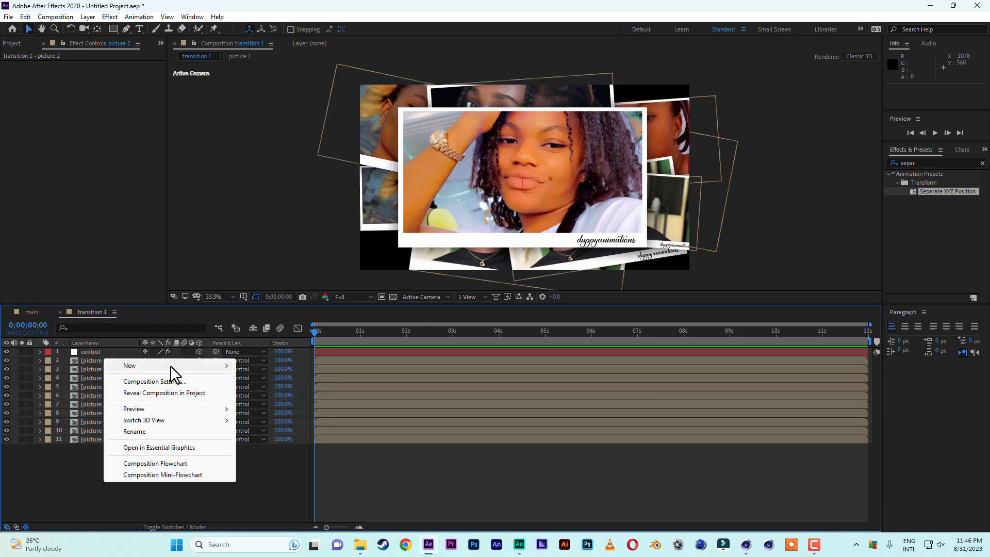
pyautogui.moveTo(170, 366)
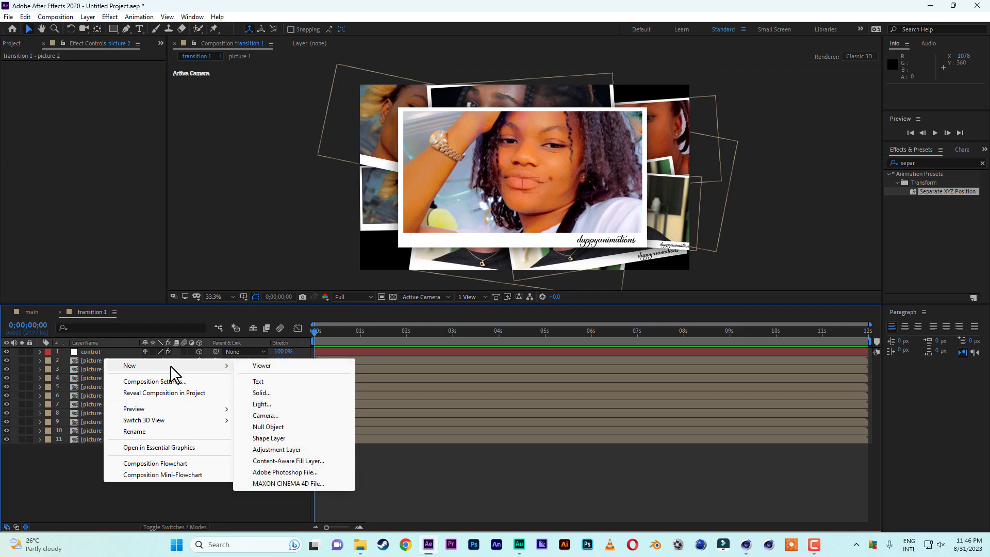
pyautogui.click(291, 450)
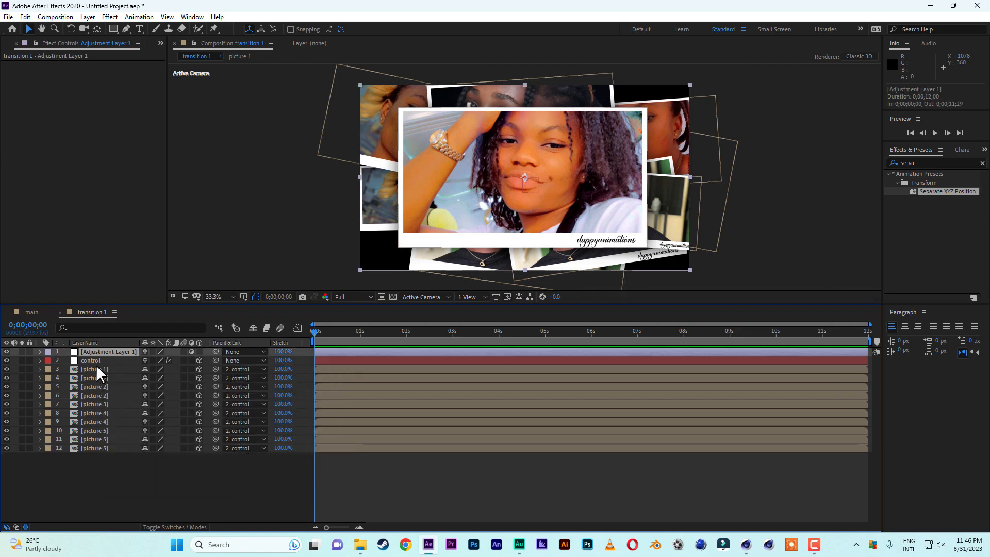
pyautogui.moveTo(97, 351); pyautogui.dragTo(97, 372)
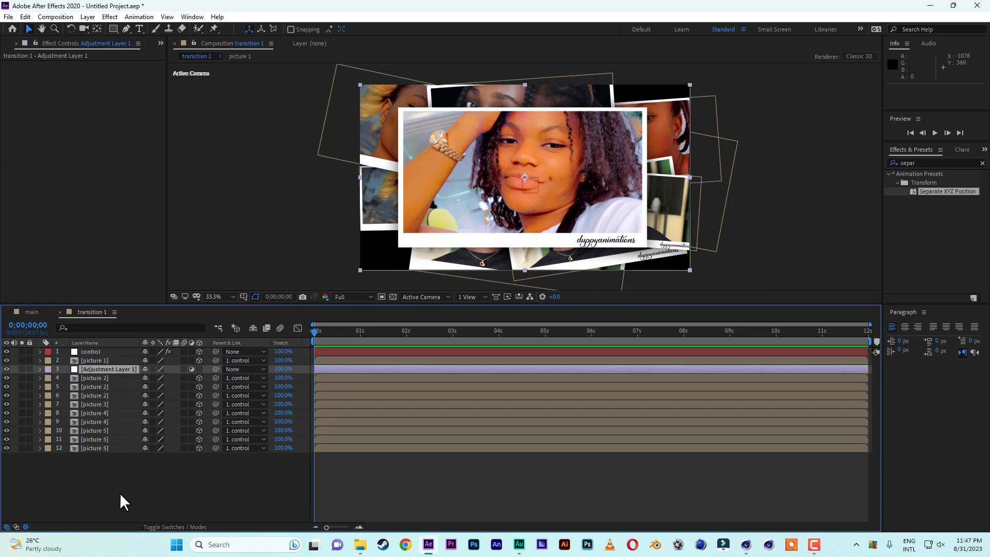
# Find the Black & White color correction effect and apply it to the adjustment layer.
pyautogui.click(948, 162)
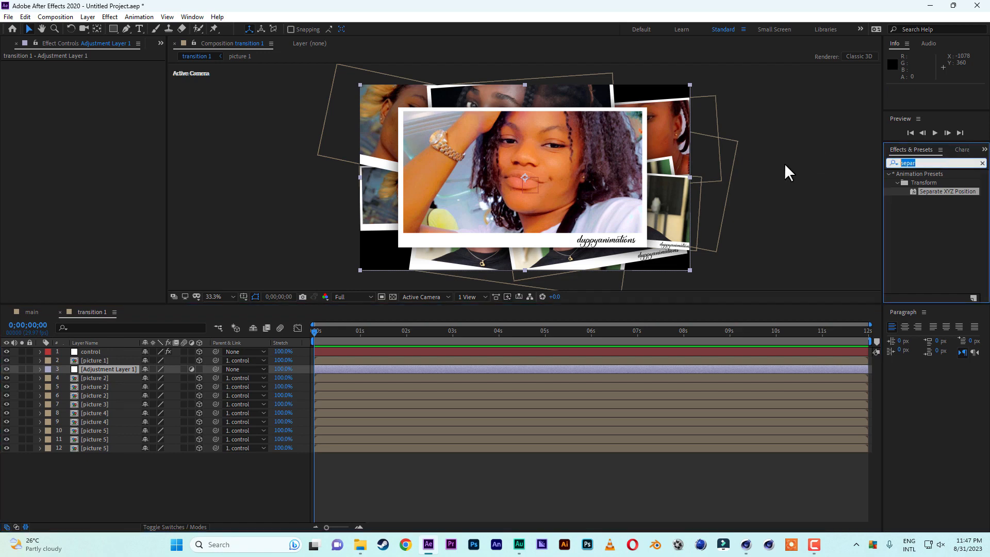
pyautogui.write('black')
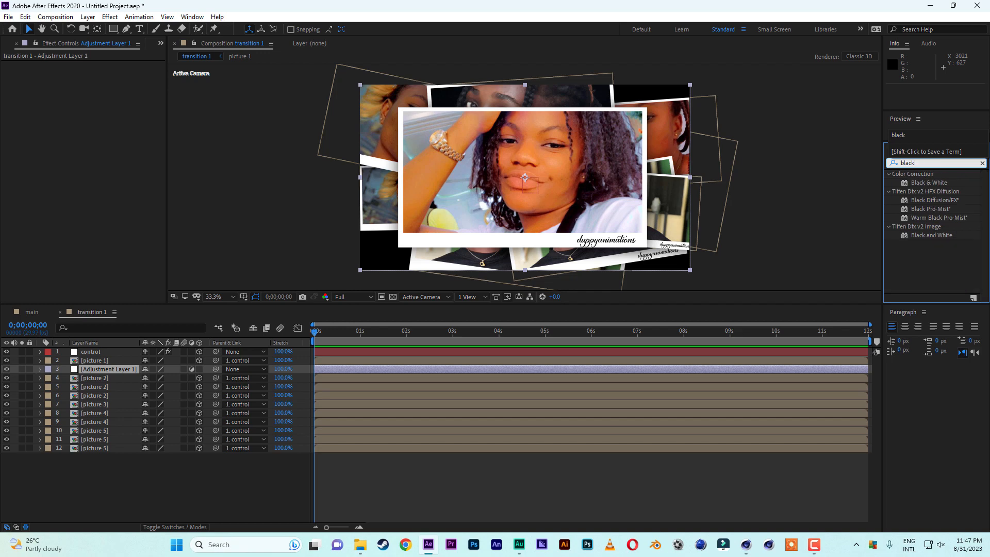
pyautogui.click(918, 183)
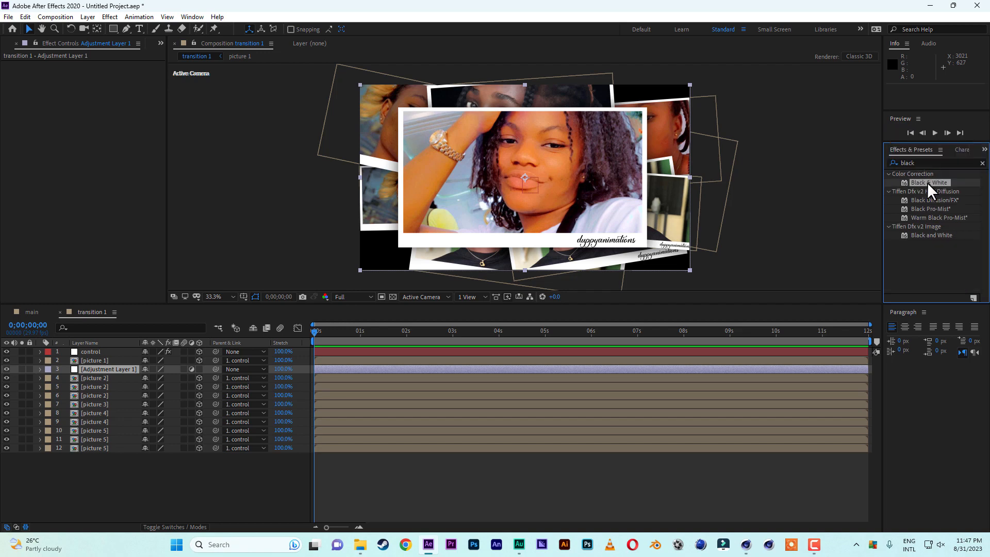
pyautogui.doubleClick(927, 182)
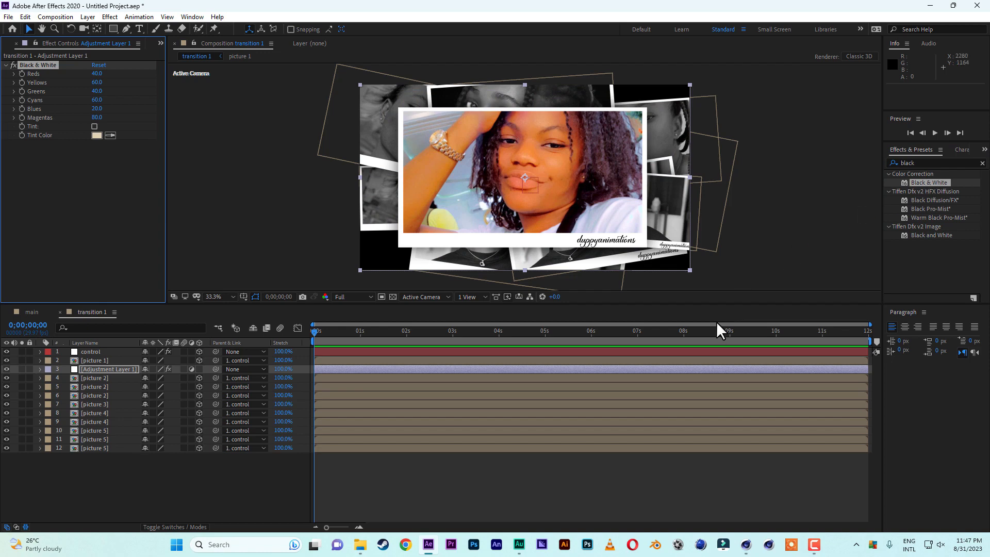
# Find the Gaussian Blur effect and apply it to the adjustment layer.
pyautogui.moveTo(926, 163); pyautogui.dragTo(786, 161)
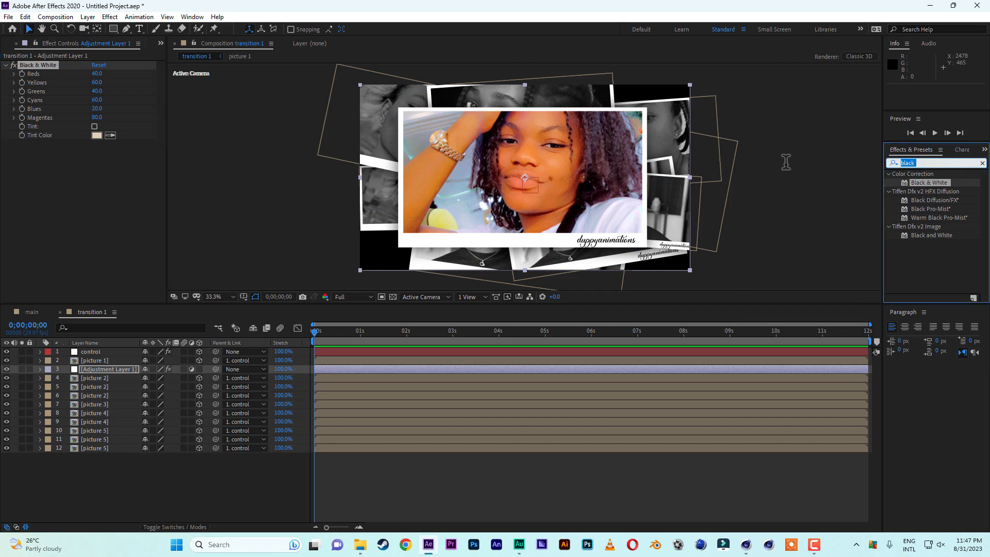
pyautogui.write('g')
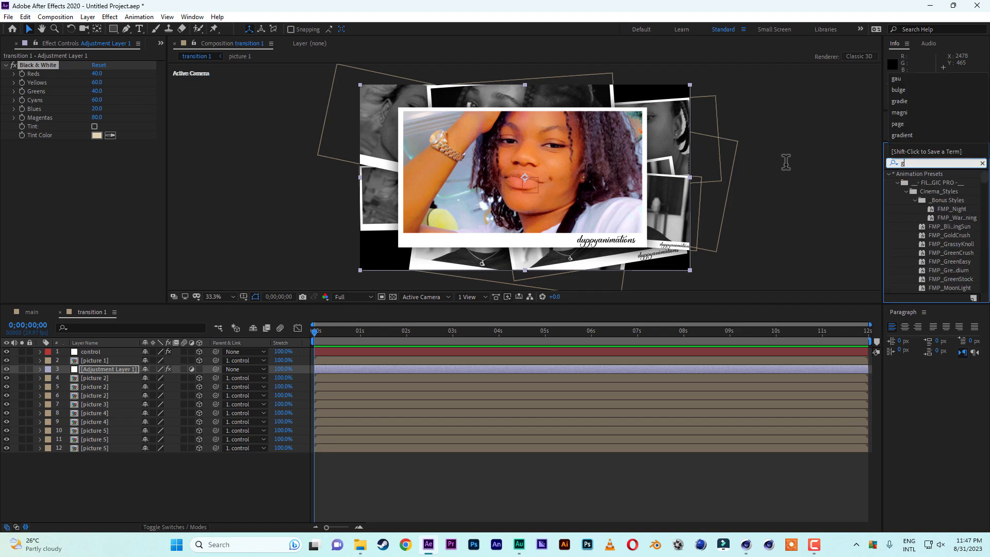
pyautogui.write('au')
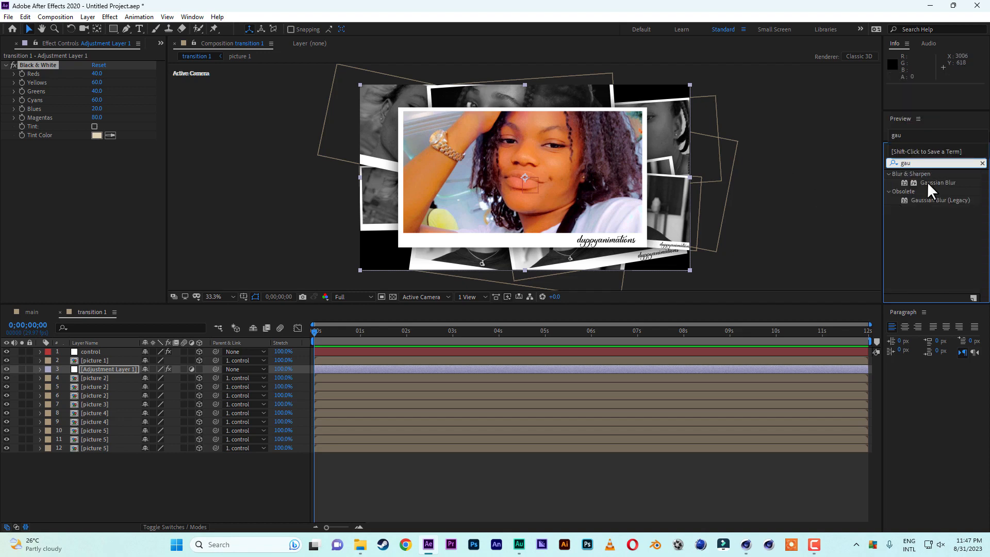
pyautogui.doubleClick(932, 181)
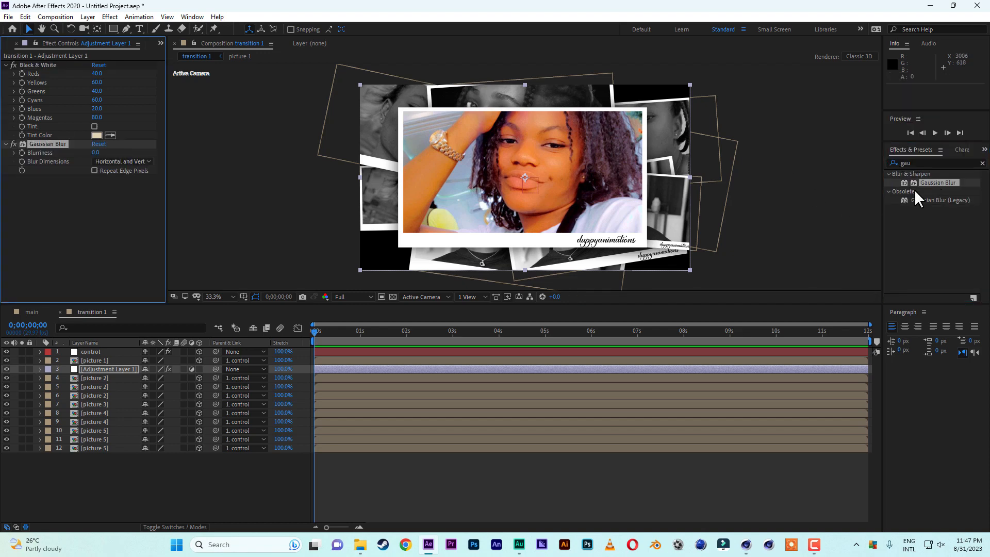
# Try a Gaussian Blur Blurriness of 20 on the adjustment layer and settle on 15.
pyautogui.click(96, 153)
pyautogui.write('20')
pyautogui.press('Return')
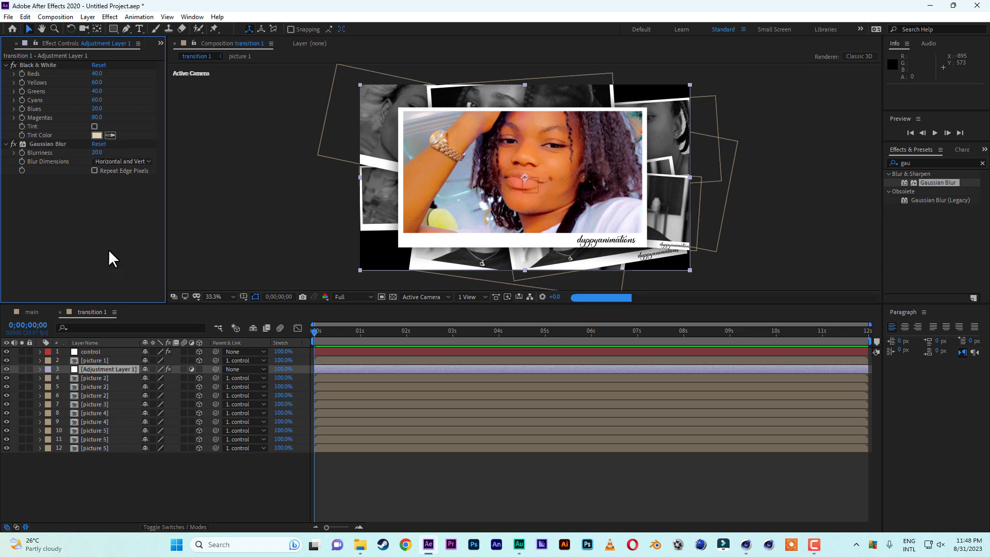
pyautogui.write('15')
pyautogui.press('Return')
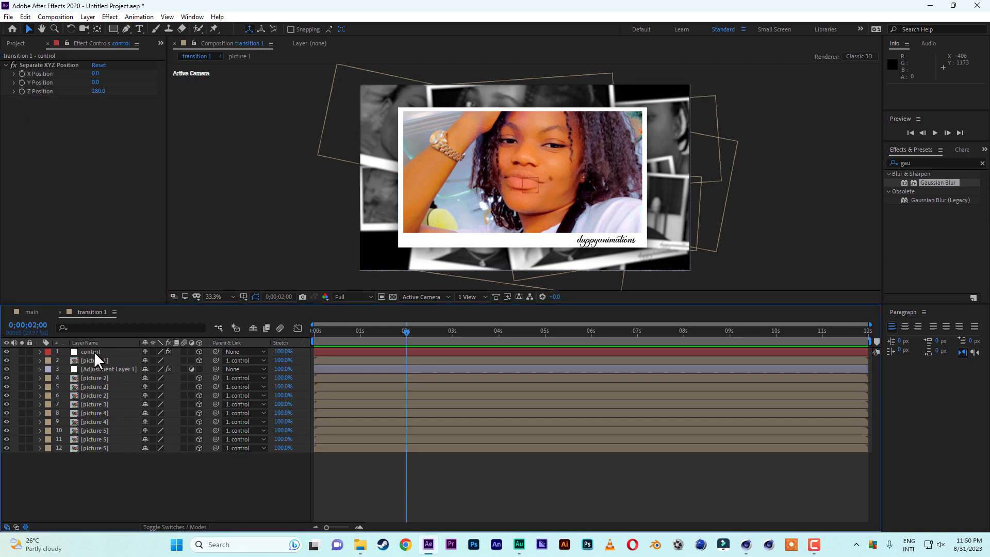
# Reveal the control null's Separate XYZ Position properties and set X Position to 4720 at the start of the timeline, moving the pictures out of frame.
pyautogui.click(94, 351)
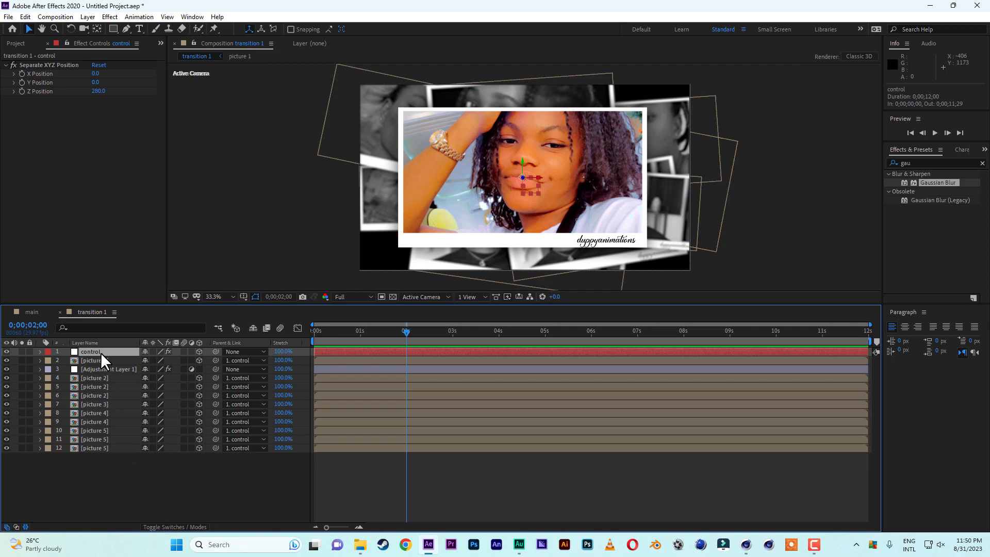
pyautogui.press('e')
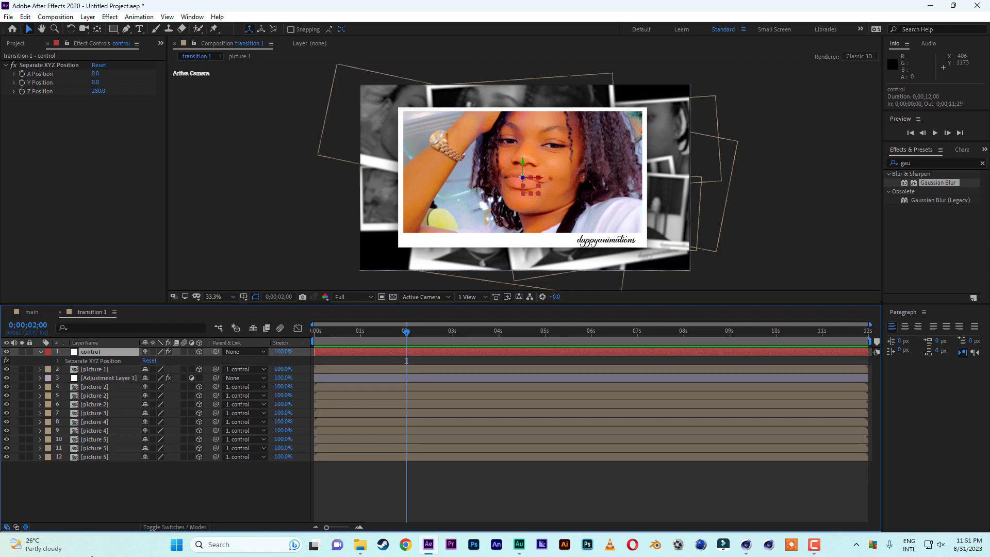
pyautogui.click(58, 361)
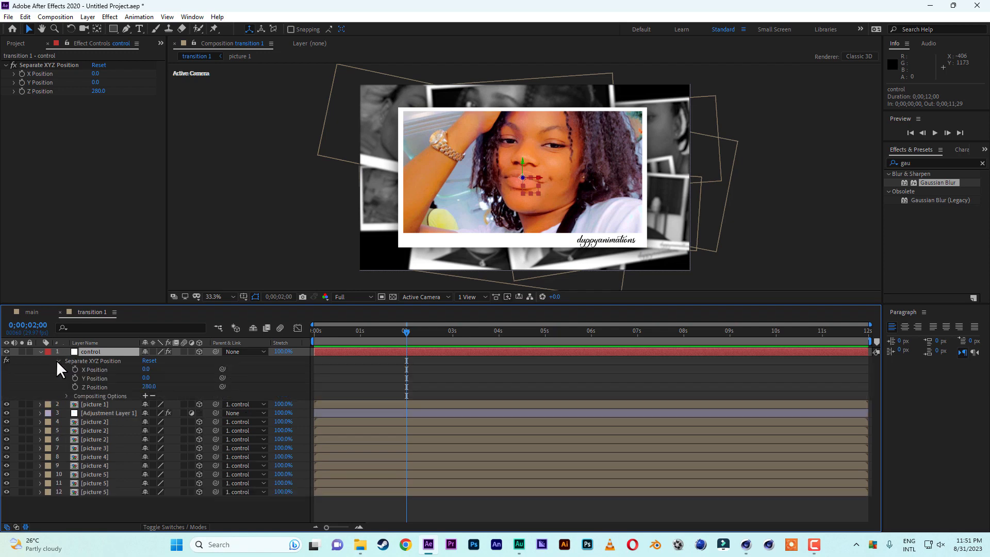
pyautogui.moveTo(405, 330); pyautogui.dragTo(301, 335)
pyautogui.moveTo(147, 371); pyautogui.dragTo(365, 376)
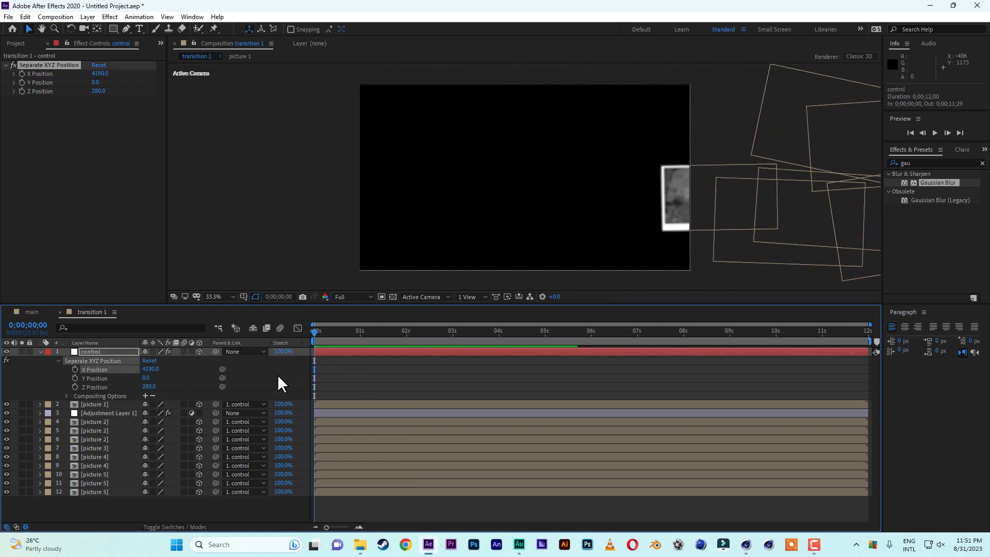
pyautogui.moveTo(149, 370); pyautogui.dragTo(176, 370)
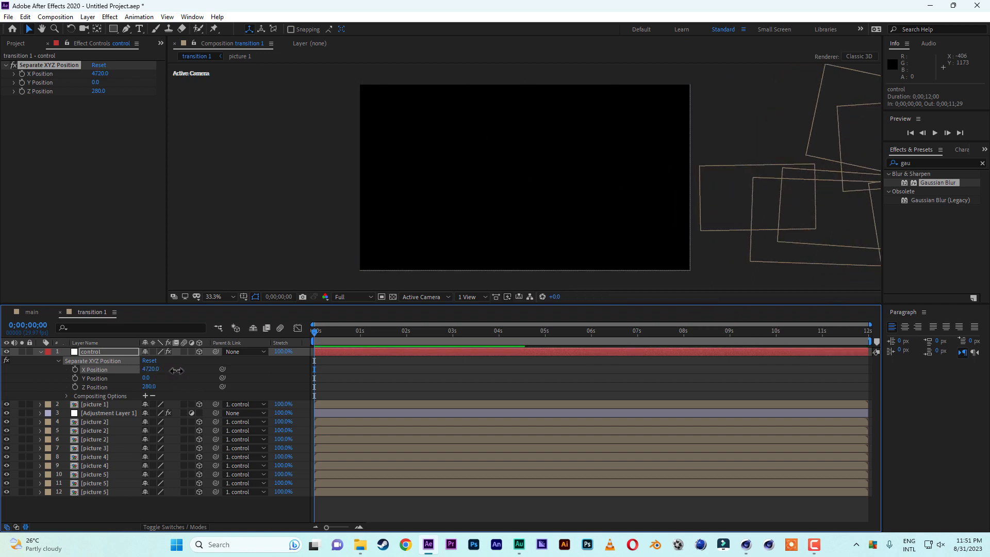
# Add keyframes for the control null's X, Y and Z Position at 0;00;00;00.
pyautogui.click(75, 369)
pyautogui.click(75, 378)
pyautogui.click(73, 387)
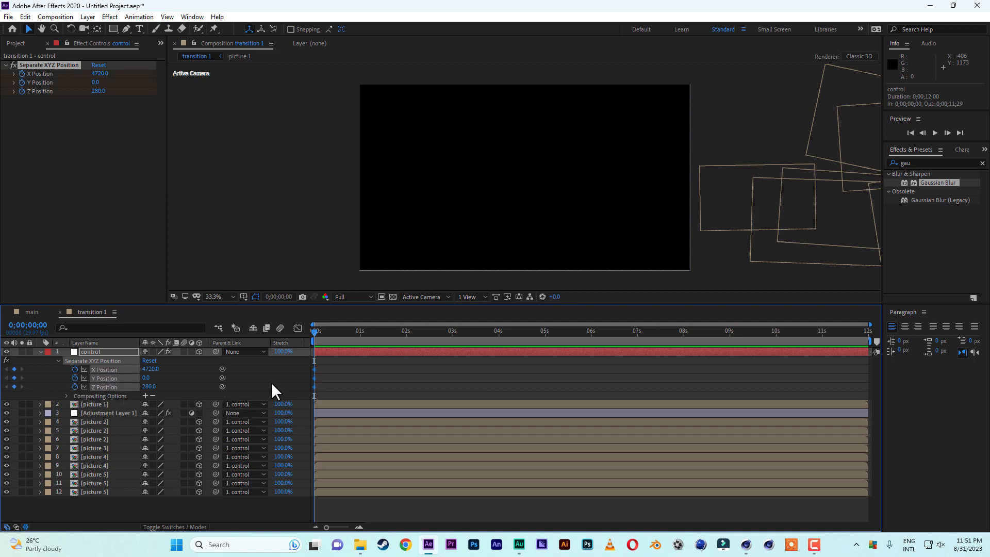
# At 0;00;02;00, set the control null's X Position to 210 and add keyframes for its Y and Z Position.
pyautogui.click(406, 331)
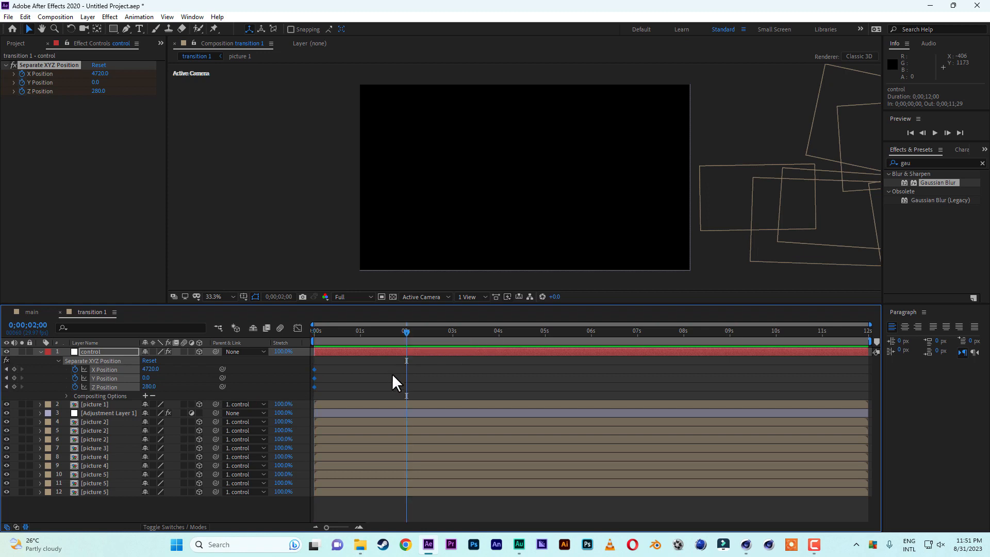
pyautogui.click(150, 369)
pyautogui.write('2200')
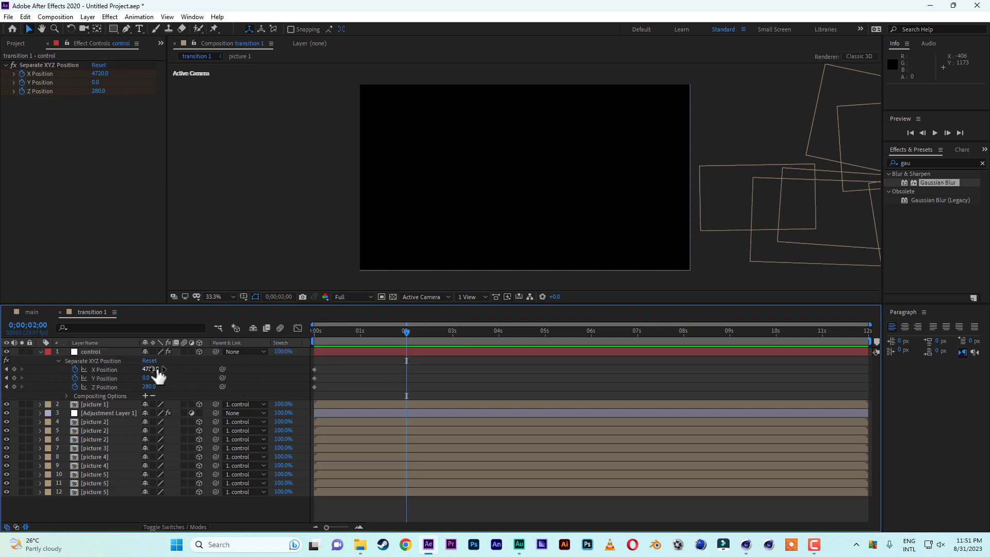
pyautogui.press('Return')
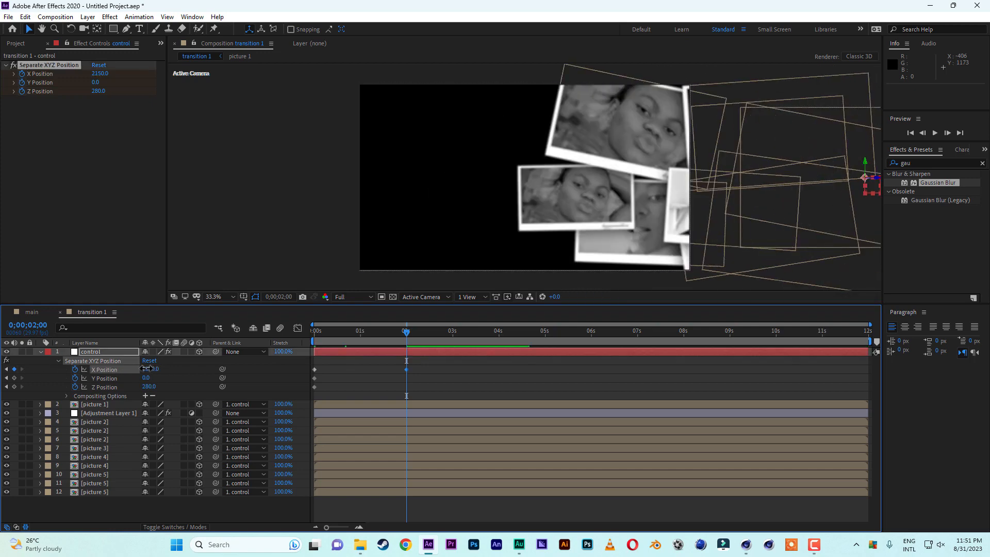
pyautogui.moveTo(150, 369); pyautogui.dragTo(71, 369)
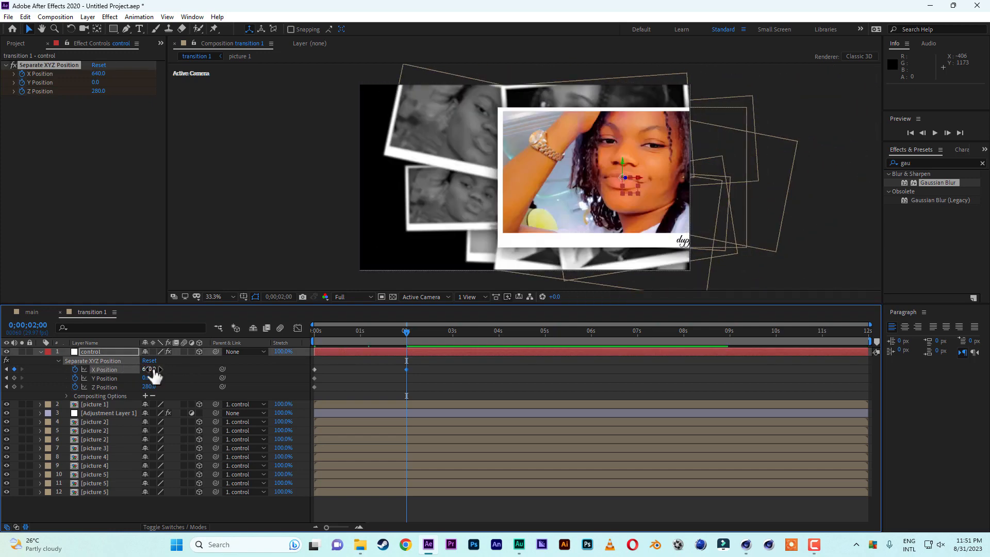
pyautogui.moveTo(150, 371); pyautogui.dragTo(116, 370)
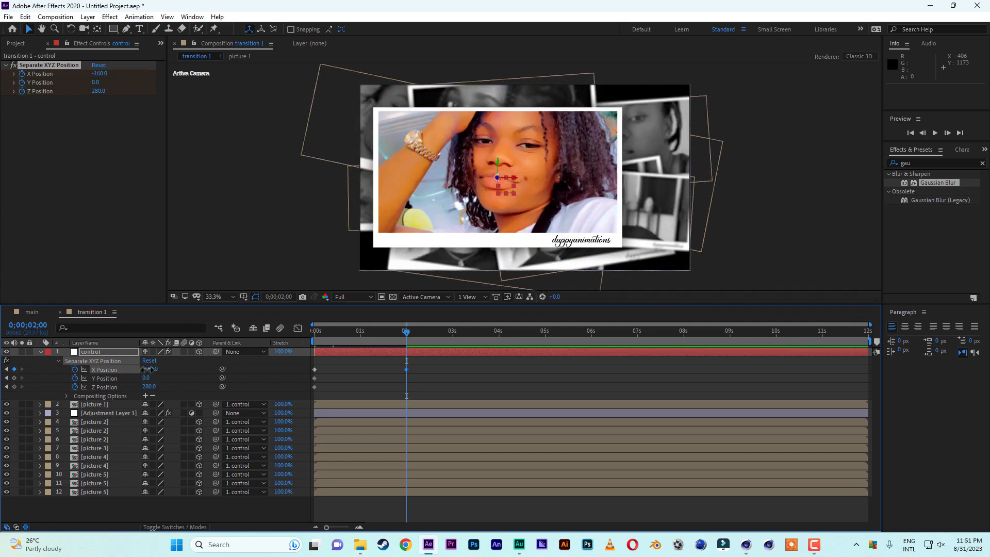
pyautogui.moveTo(146, 369)
pyautogui.mouseDown()
pyautogui.moveTo(172, 369)
pyautogui.moveTo(146, 370)
pyautogui.mouseUp()
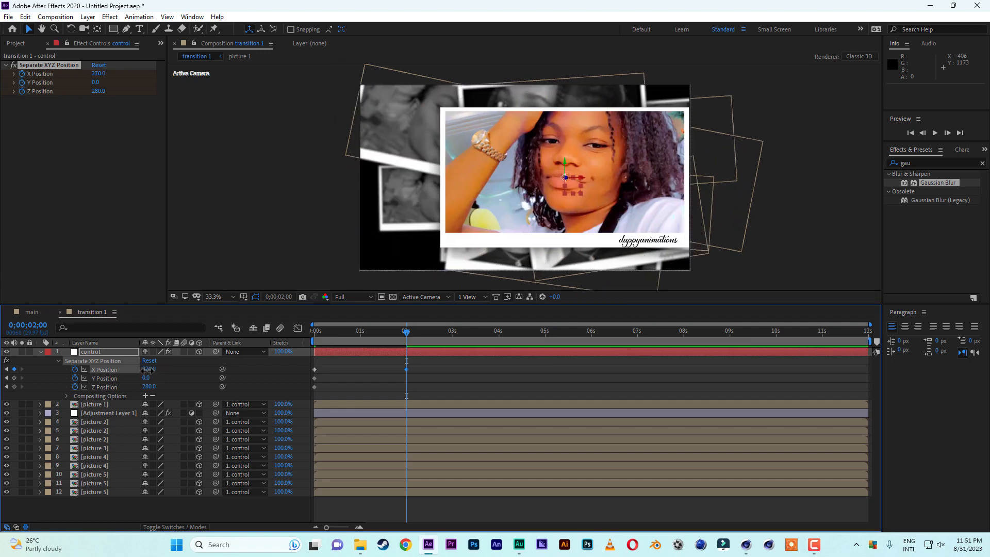
pyautogui.moveTo(148, 370); pyautogui.dragTo(145, 370)
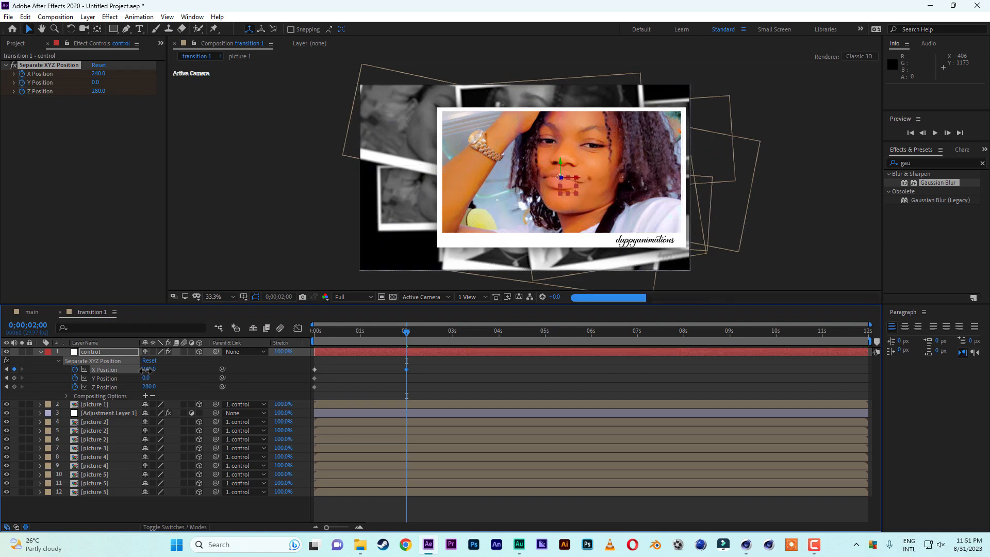
pyautogui.moveTo(147, 369); pyautogui.dragTo(145, 370)
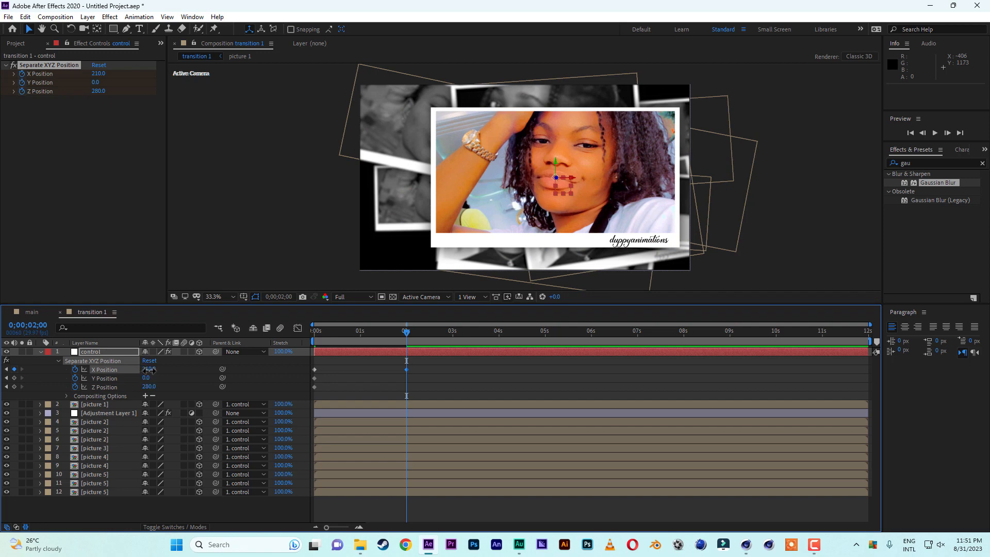
pyautogui.click(148, 369)
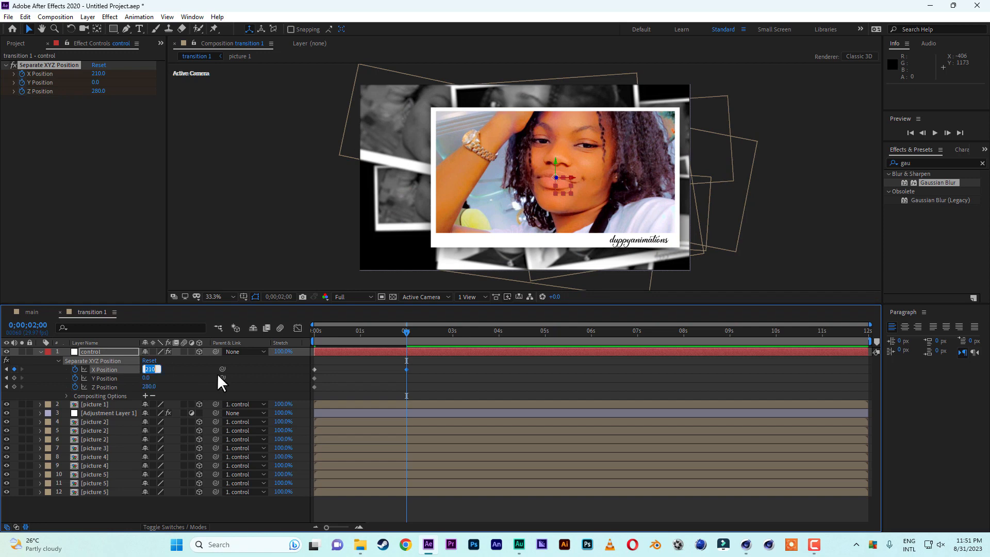
pyautogui.click(252, 370)
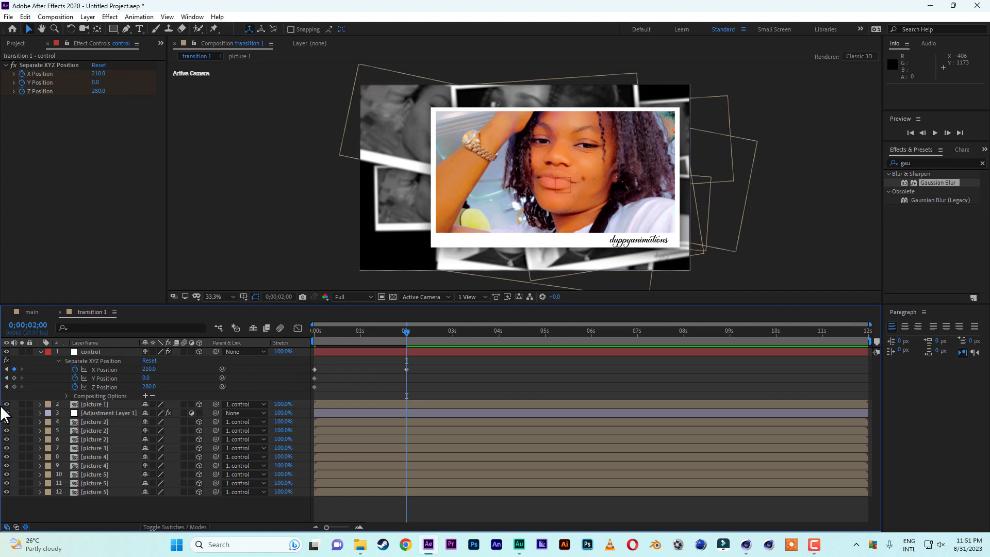
pyautogui.click(14, 378)
pyautogui.click(14, 387)
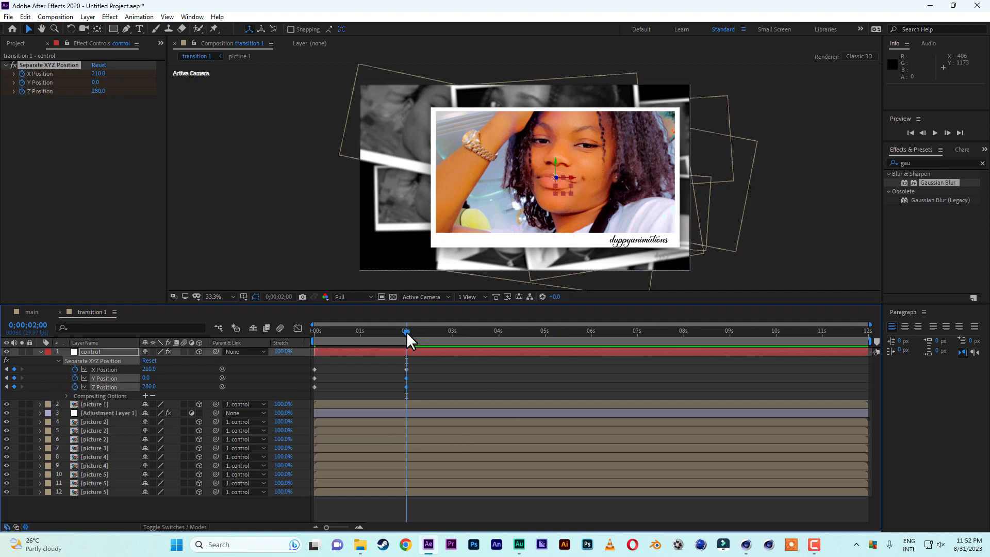
# At 0;00;09;00, set the control null's X Position to -130 and add keyframes for its Y and Z Position.
pyautogui.moveTo(406, 332); pyautogui.dragTo(729, 335)
pyautogui.moveTo(147, 370); pyautogui.dragTo(131, 372)
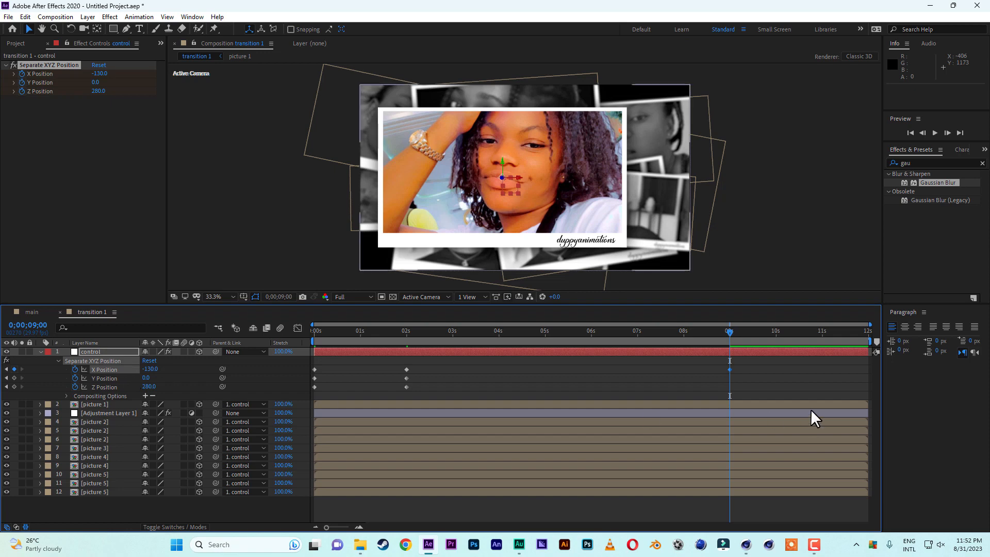
pyautogui.click(14, 378)
pyautogui.click(14, 386)
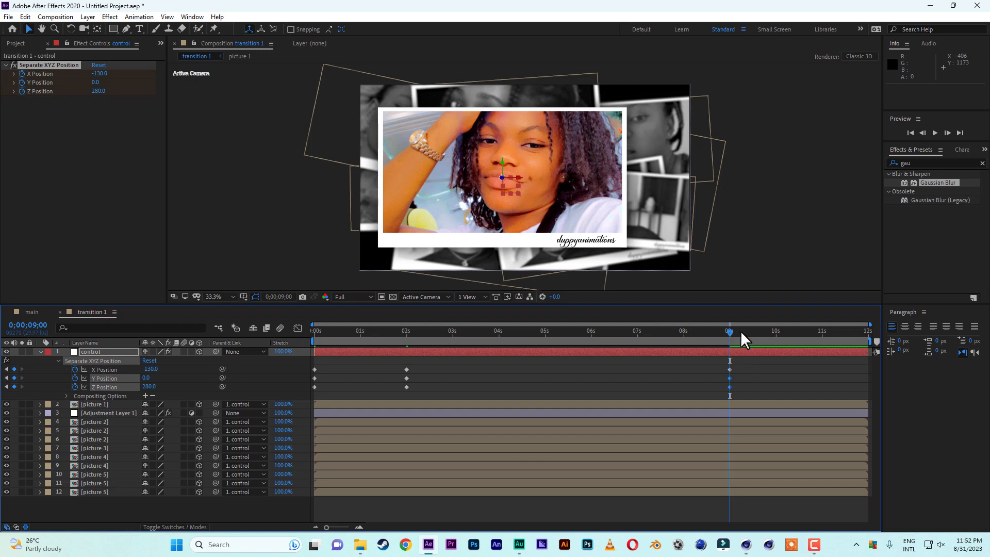
# At 0;00;11;00, set the control null's X Position to -7760 so the pictures leave the frame, and preview the slide animation.
pyautogui.moveTo(730, 331); pyautogui.dragTo(822, 332)
pyautogui.moveTo(154, 370); pyautogui.dragTo(114, 369)
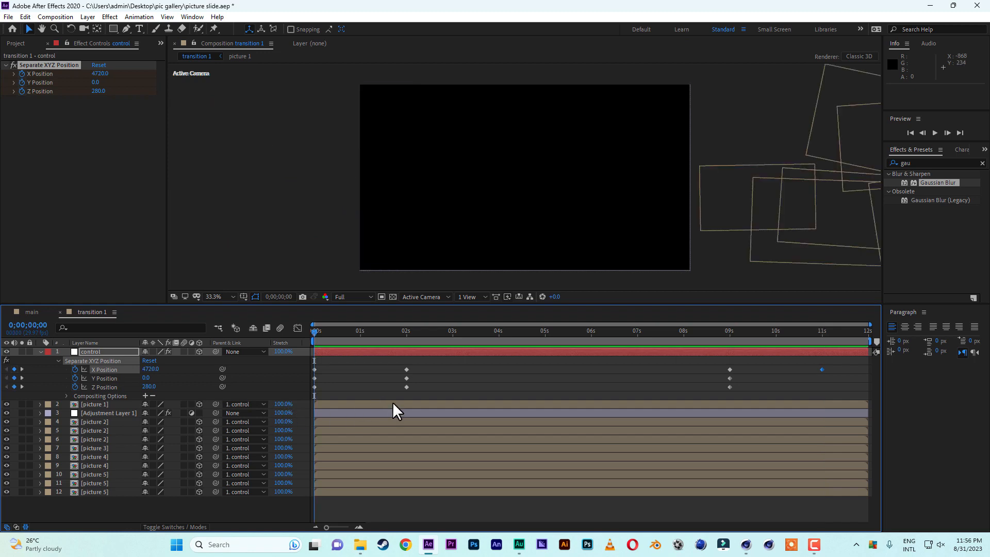
pyautogui.press('space')
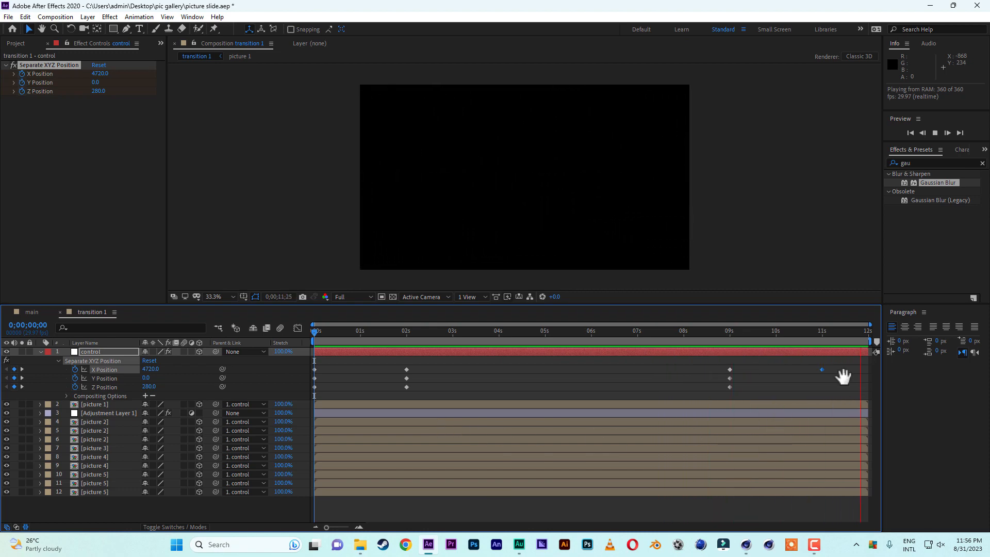
pyautogui.press('space')
# Apply Easy Ease to all the control null's X, Y and Z Position keyframes and preview the animation from the start.
pyautogui.moveTo(843, 362); pyautogui.dragTo(299, 393)
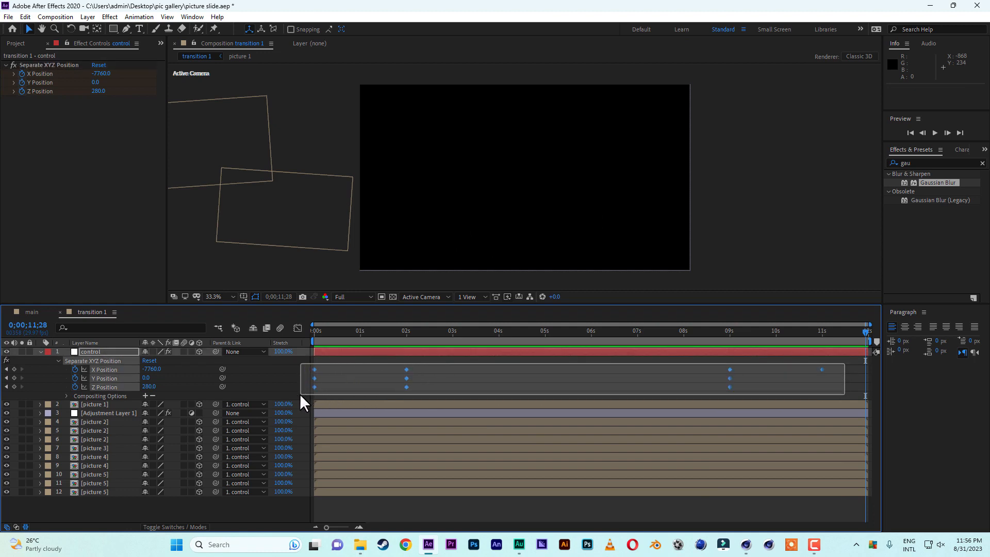
pyautogui.rightClick(405, 385)
pyautogui.moveTo(480, 518)
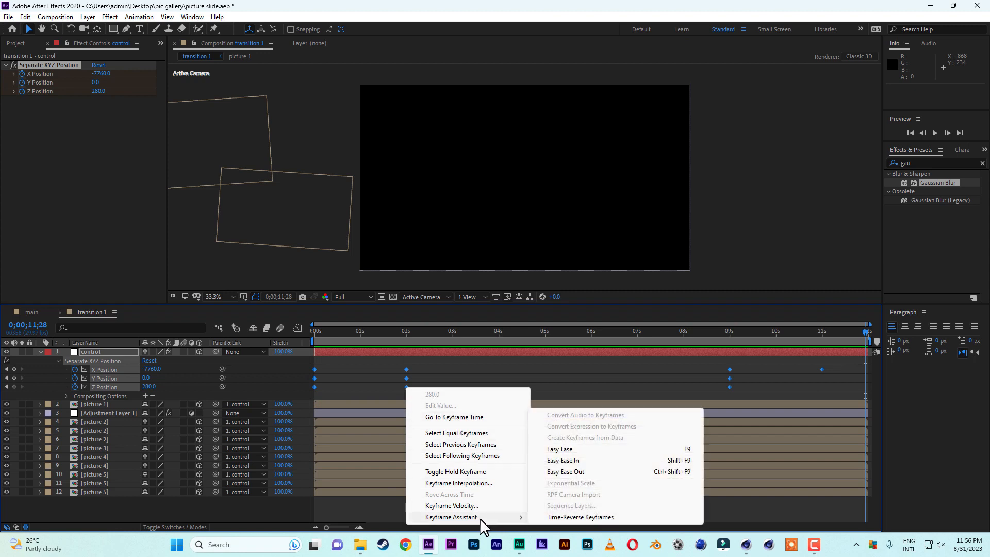
pyautogui.click(577, 449)
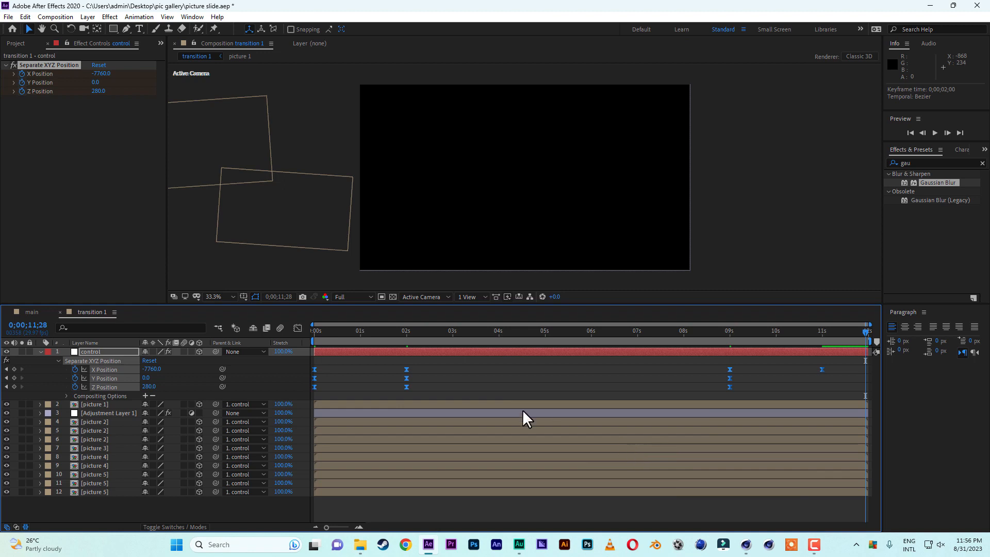
pyautogui.press('Home')
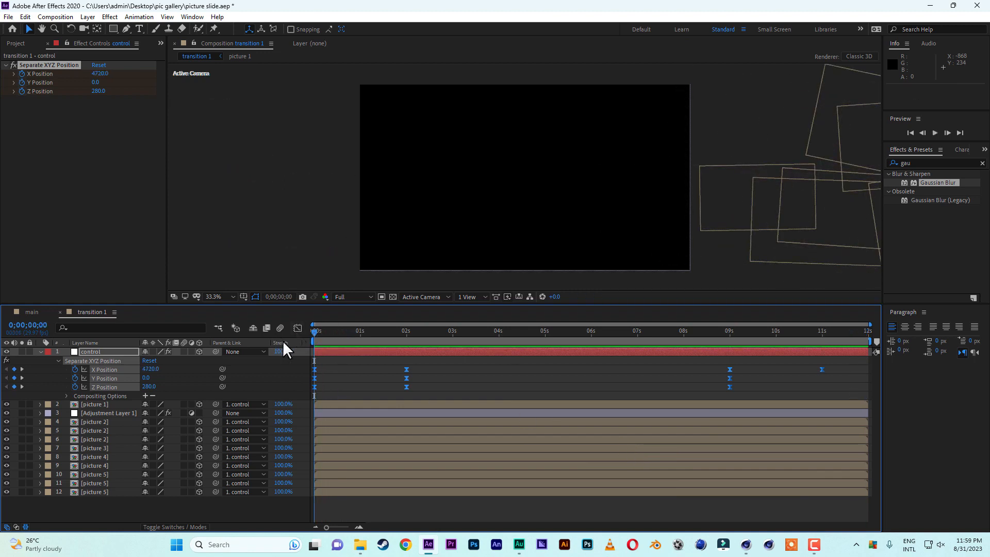
pyautogui.press('space')
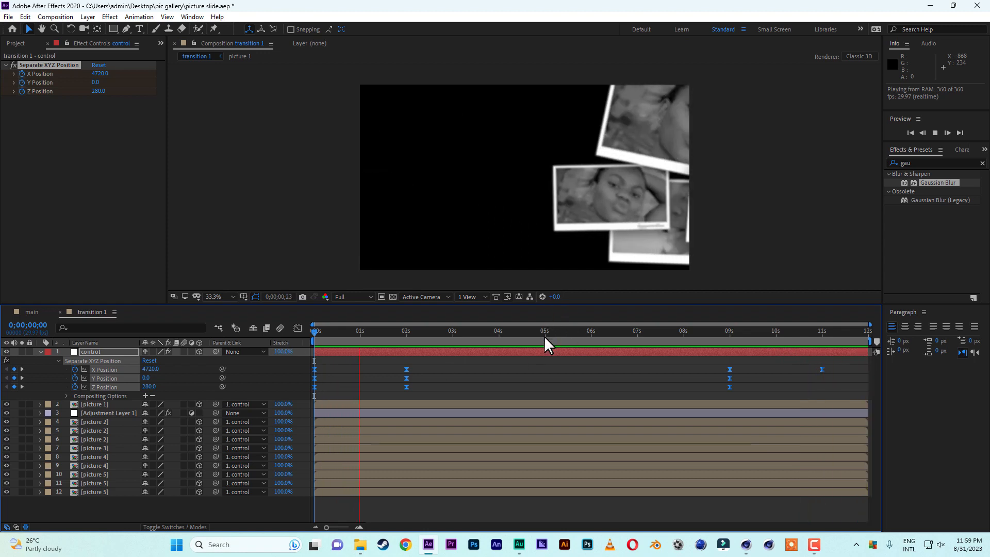
pyautogui.press('space')
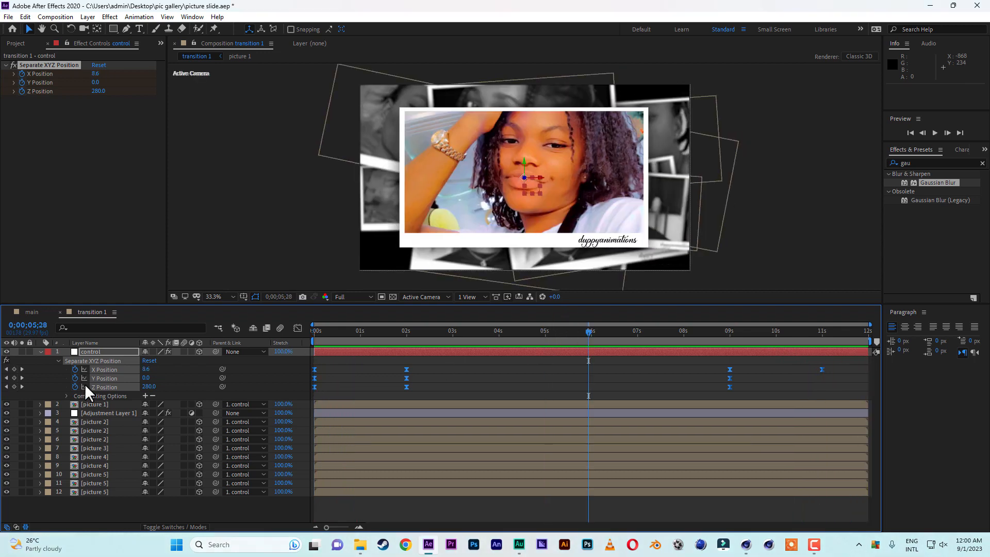
# Find the Hue/Saturation effect and apply it to the adjustment layer, with the pictures in view at 0;00;03;15.
pyautogui.click(475, 332)
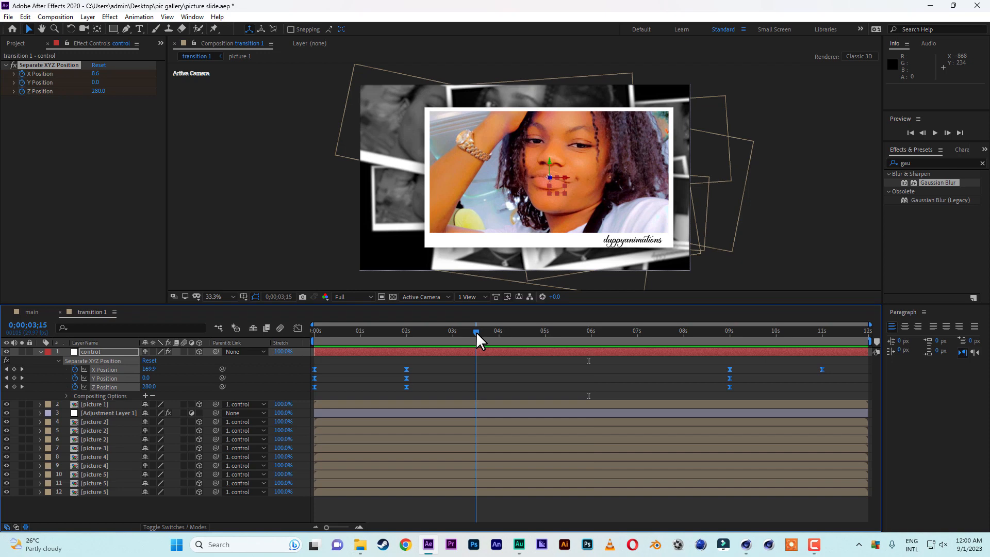
pyautogui.click(112, 411)
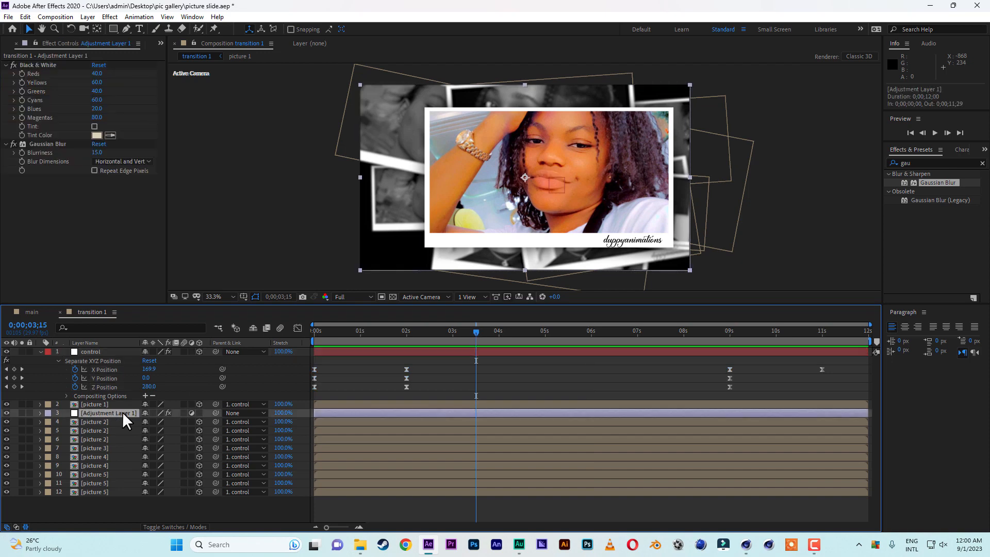
pyautogui.moveTo(943, 163); pyautogui.dragTo(861, 162)
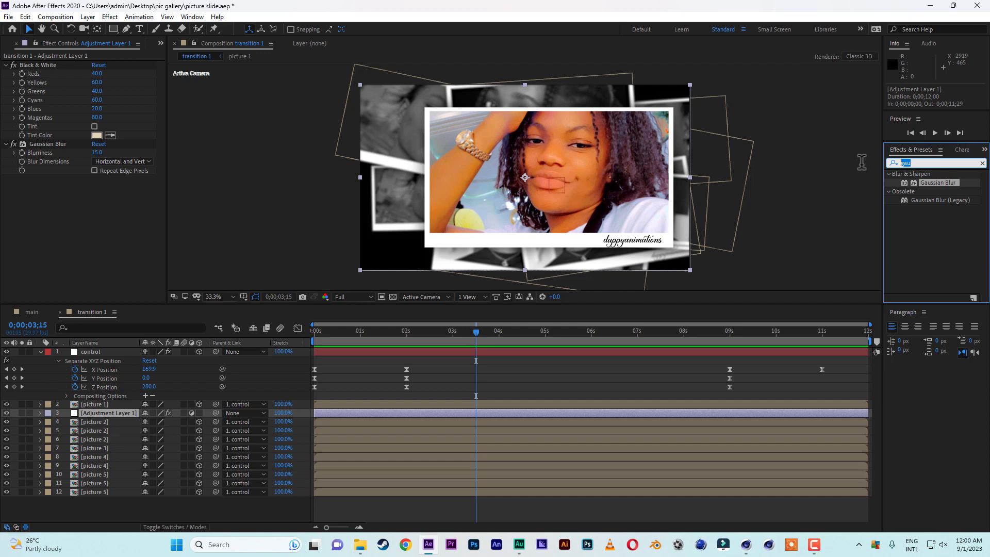
pyautogui.write('hue/s')
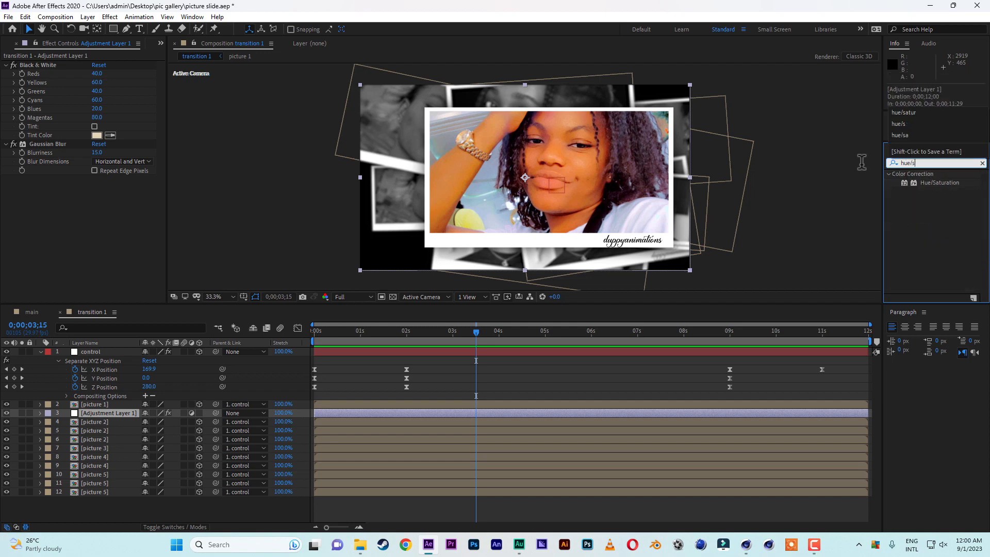
pyautogui.moveTo(939, 182); pyautogui.dragTo(113, 411)
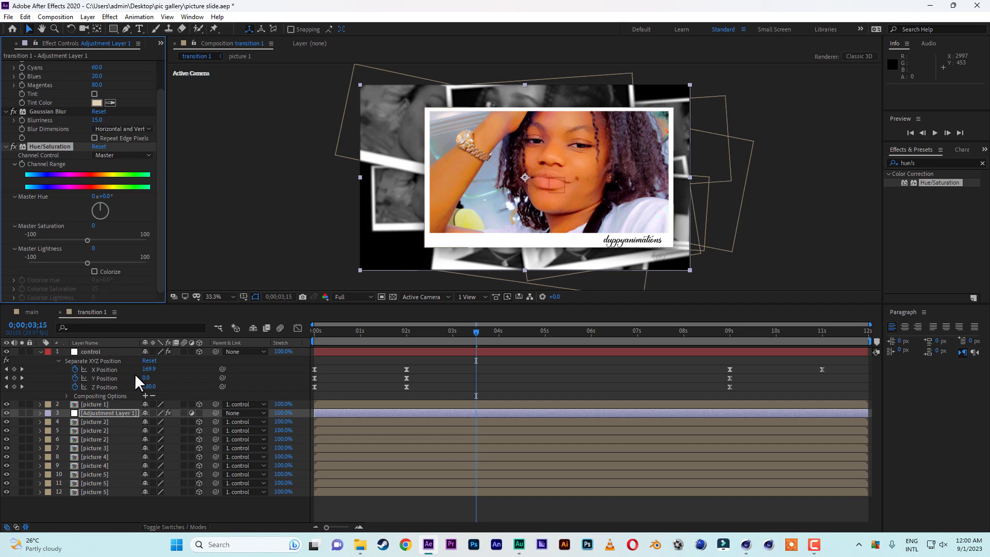
# Enable Colorize in the adjustment layer's Hue/Saturation effect, with Colorize Hue at 166° and Colorize Saturation at 20.
pyautogui.click(95, 272)
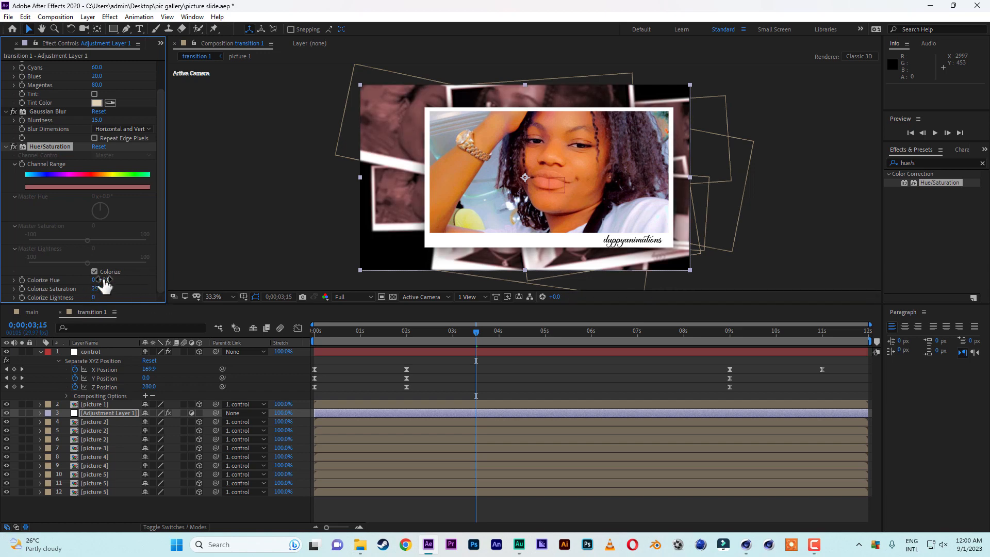
pyautogui.moveTo(102, 280)
pyautogui.mouseDown()
pyautogui.moveTo(131, 281)
pyautogui.moveTo(120, 280)
pyautogui.mouseUp()
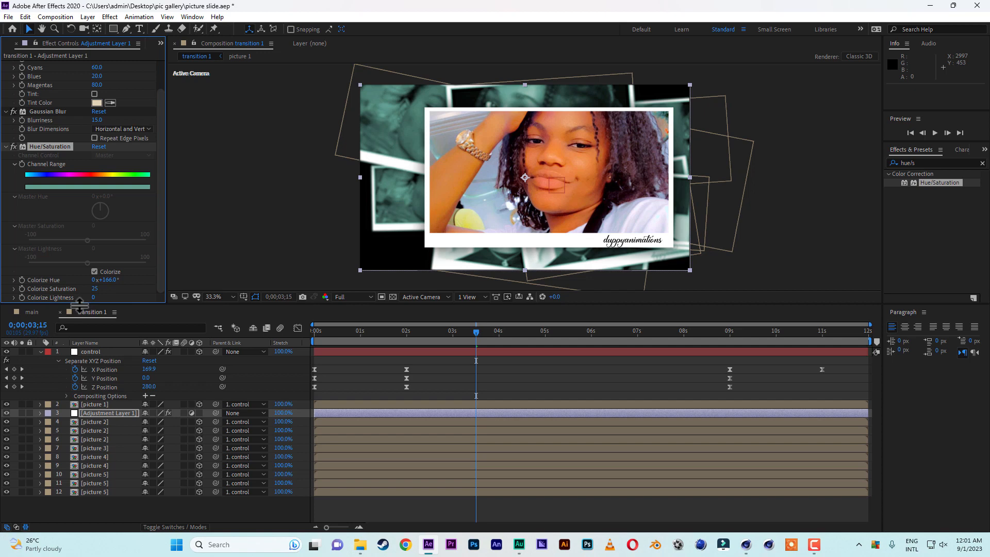
pyautogui.click(95, 289)
pyautogui.press('BackSpace')
pyautogui.write('20')
pyautogui.press('Return')
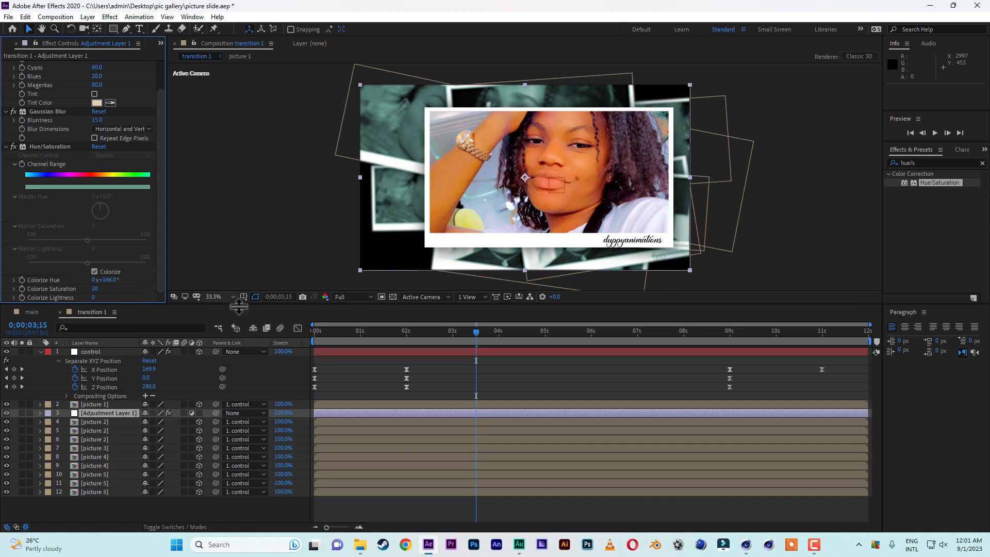
pyautogui.moveTo(406, 333)
pyautogui.mouseDown()
pyautogui.moveTo(331, 331)
pyautogui.moveTo(411, 330)
pyautogui.mouseUp()
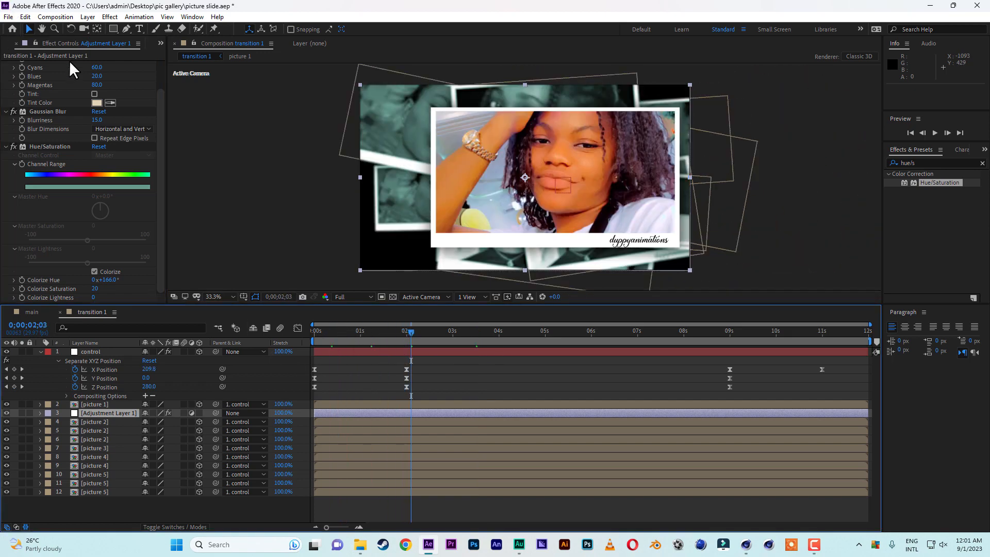
# Replace the second picture 2 layer with picture 10 and the other duplicate picture layers with pictures 8, 7 and 9 from the project.
pyautogui.scroll(2, 161, 101)
pyautogui.click(160, 43)
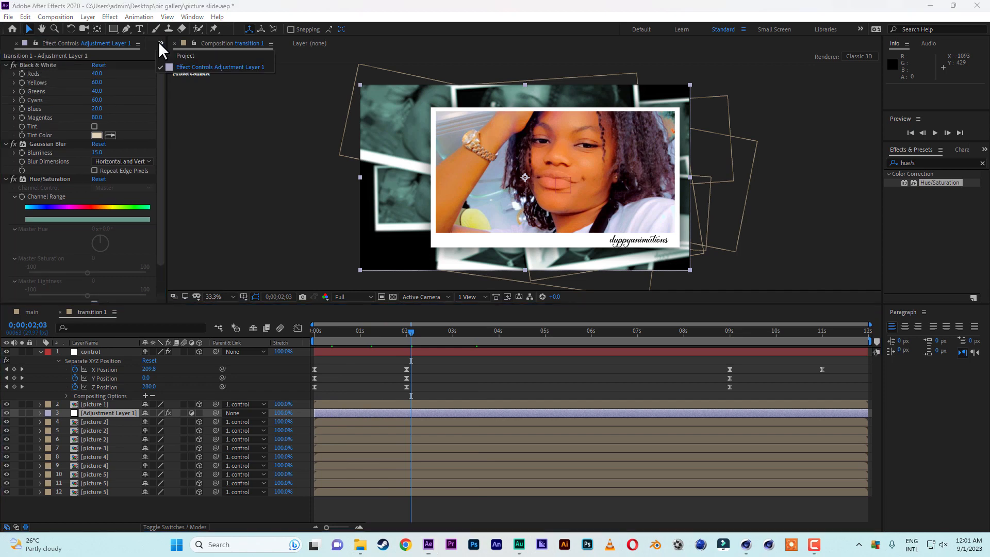
pyautogui.click(202, 56)
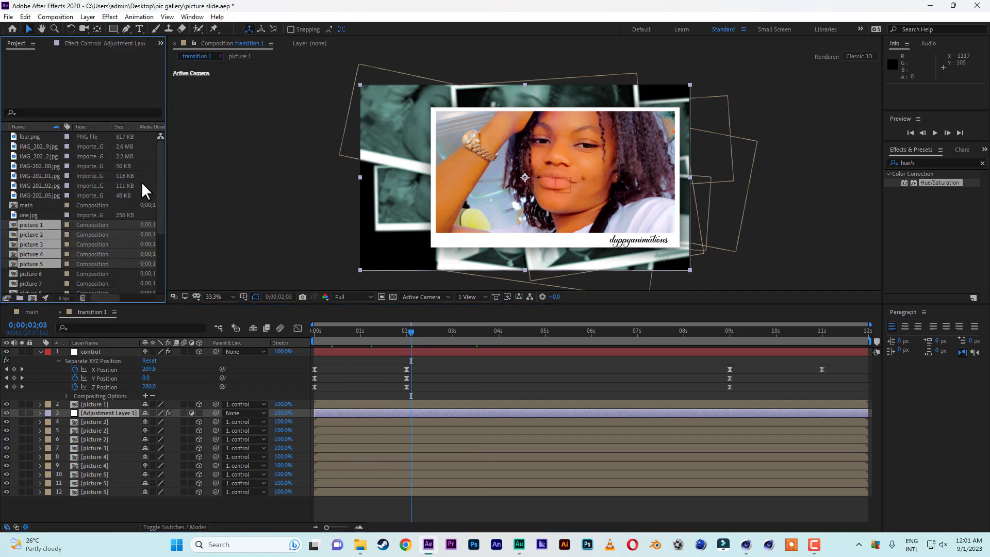
pyautogui.click(105, 211)
pyautogui.moveTo(159, 214); pyautogui.dragTo(152, 273)
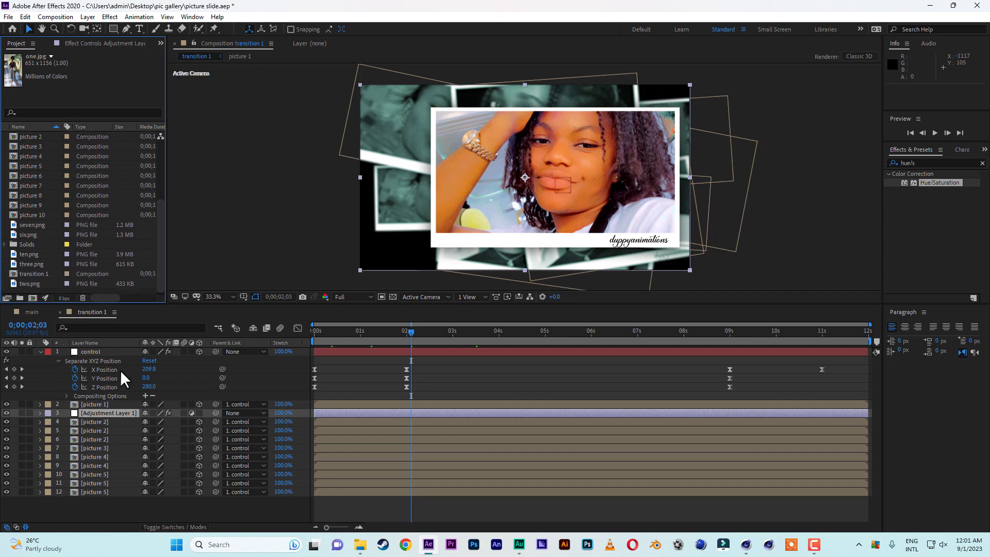
pyautogui.click(40, 351)
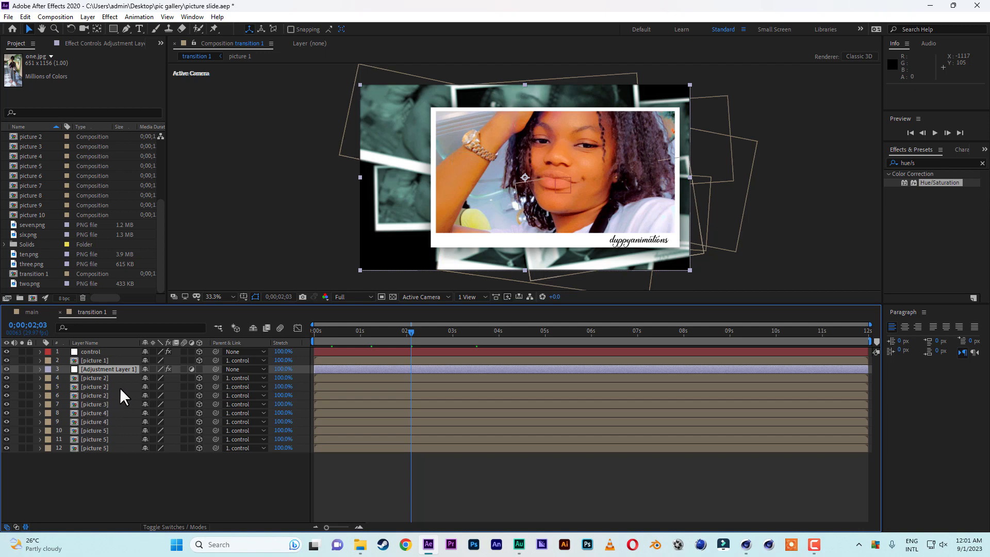
pyautogui.click(103, 386)
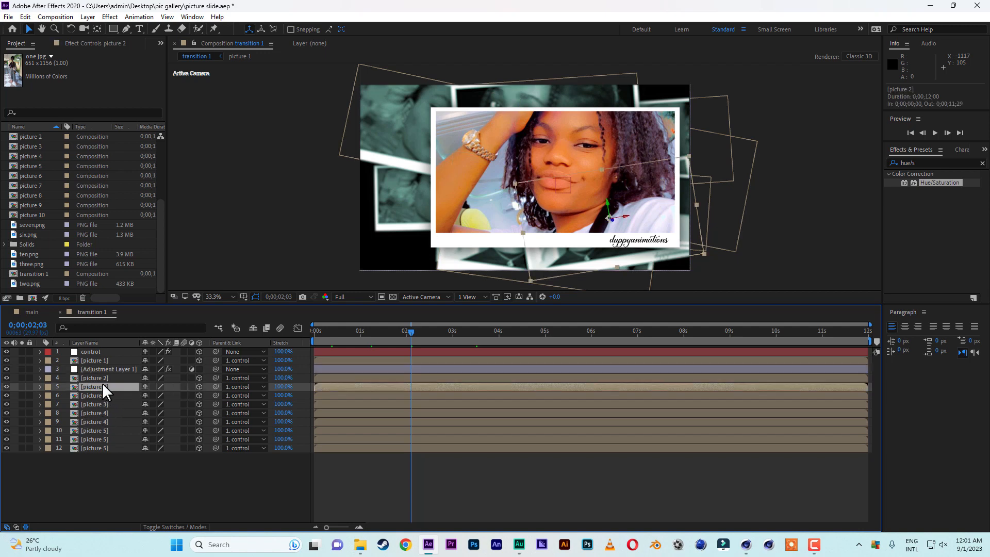
pyautogui.click(159, 265)
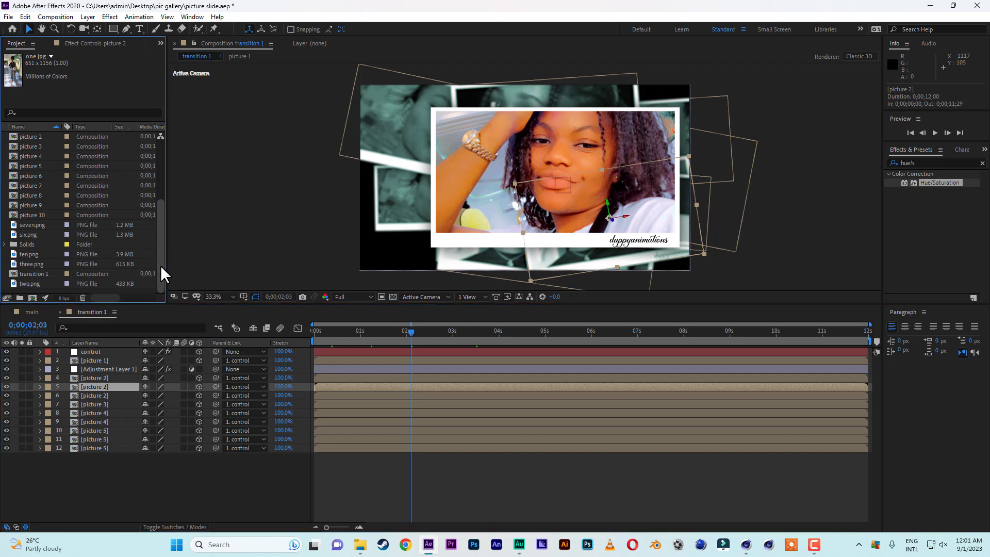
pyautogui.click(41, 214)
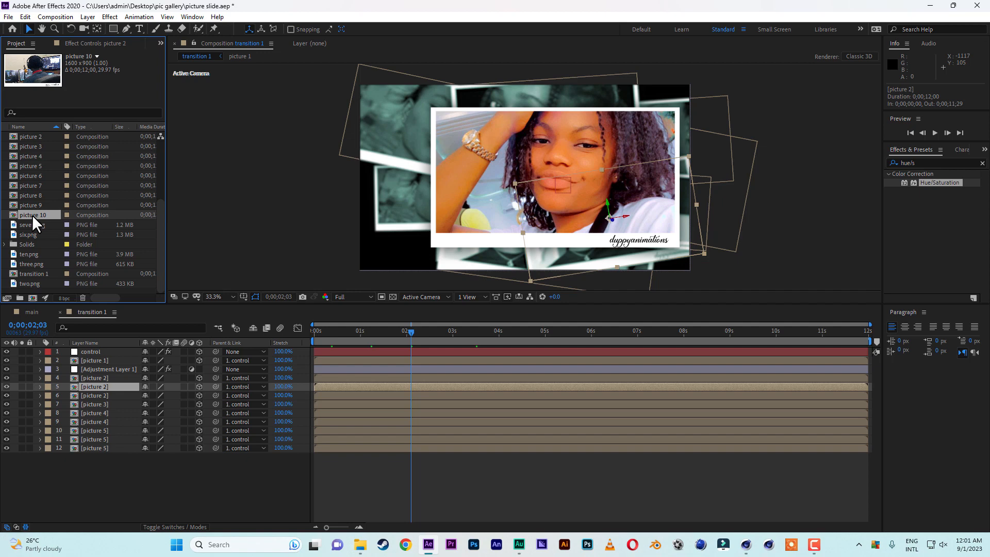
pyautogui.moveTo(32, 214); pyautogui.dragTo(95, 385)
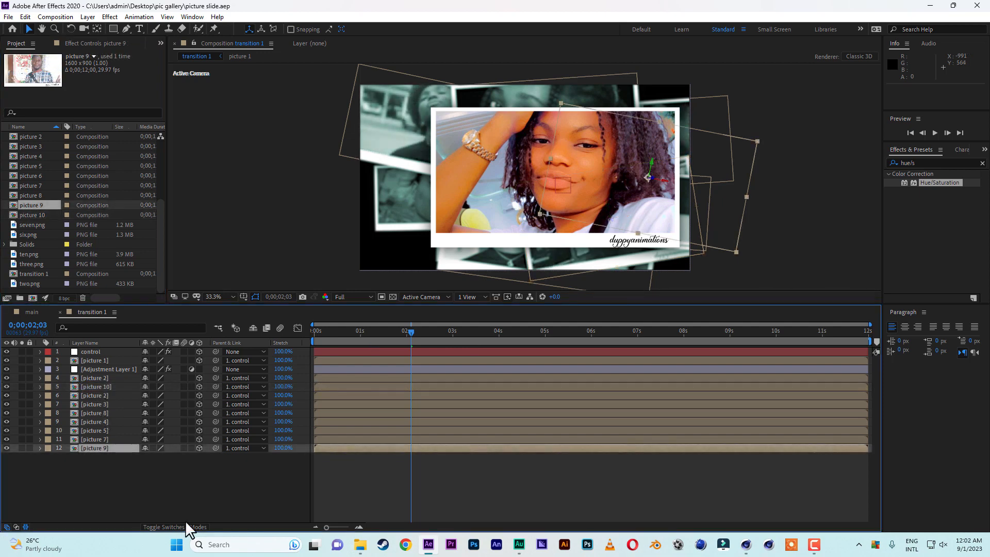
# Duplicate the transition 1 composition in the project and open the copy.
pyautogui.click(32, 273)
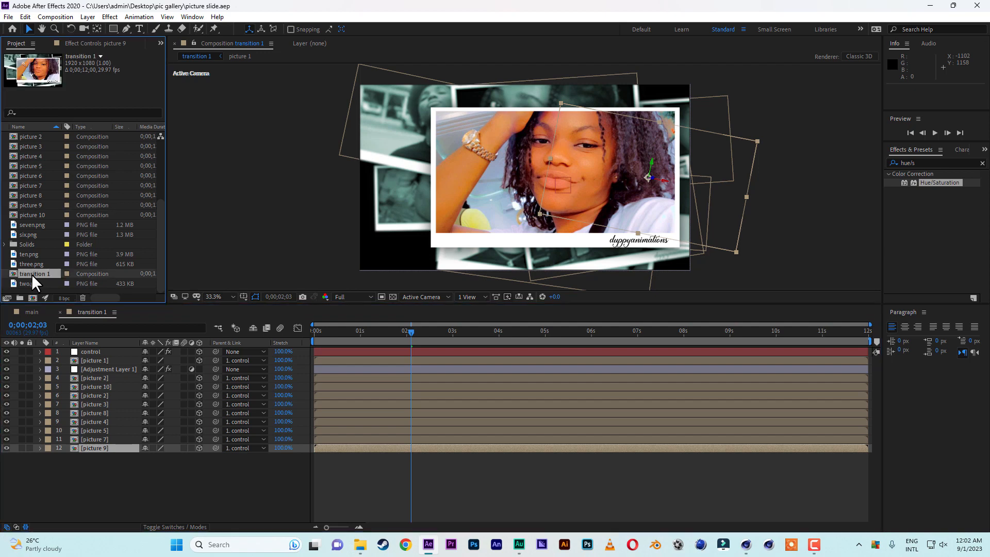
pyautogui.hotkey('ctrl', 'd')
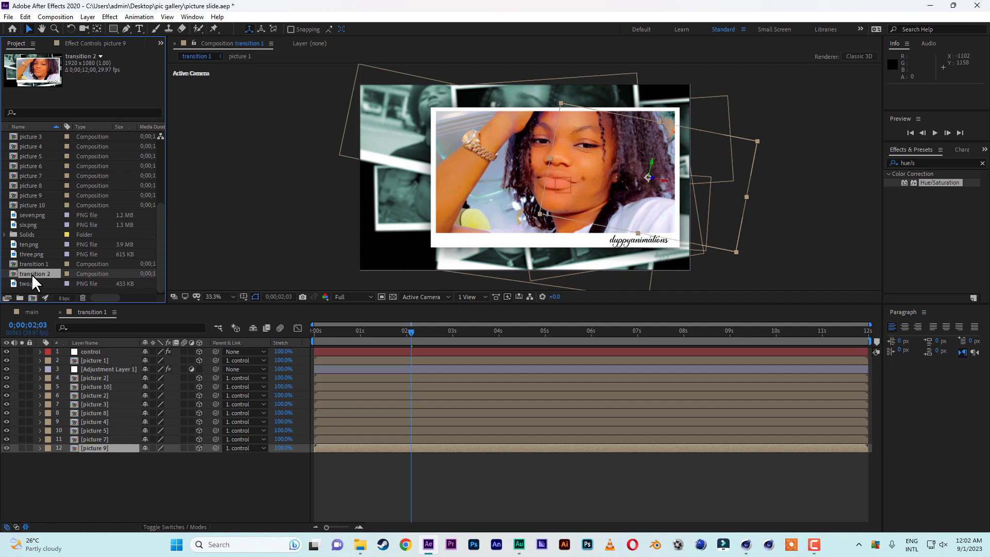
pyautogui.doubleClick(32, 273)
# Reveal the control null's Separate XYZ Position keyframes in transition 2 and delete the X Position keyframe at 0;00;11;00.
pyautogui.click(37, 354)
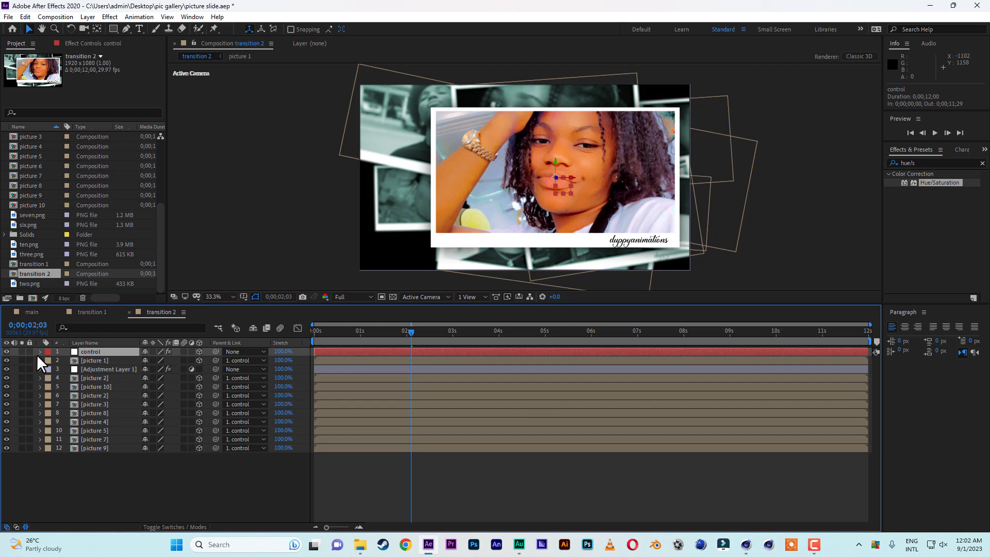
pyautogui.press('e')
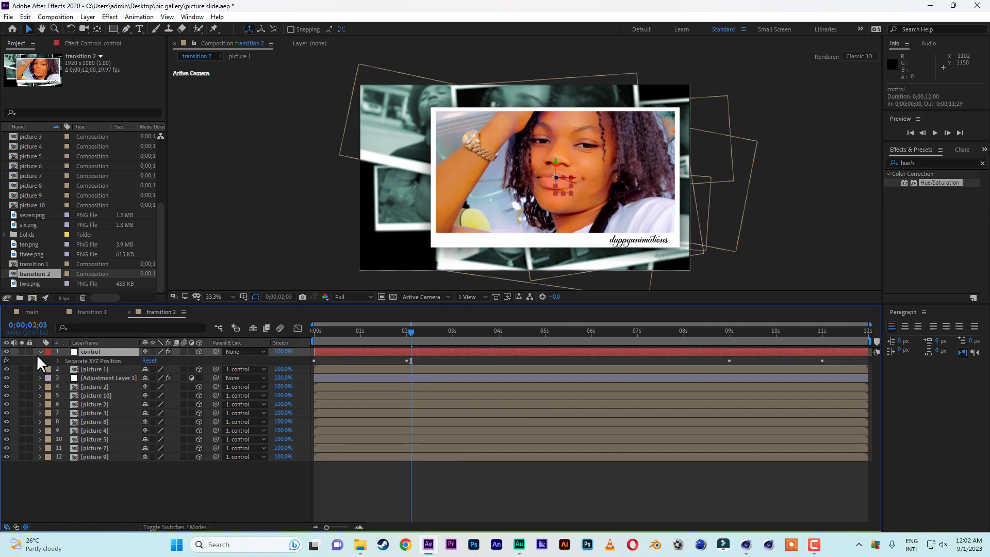
pyautogui.click(56, 360)
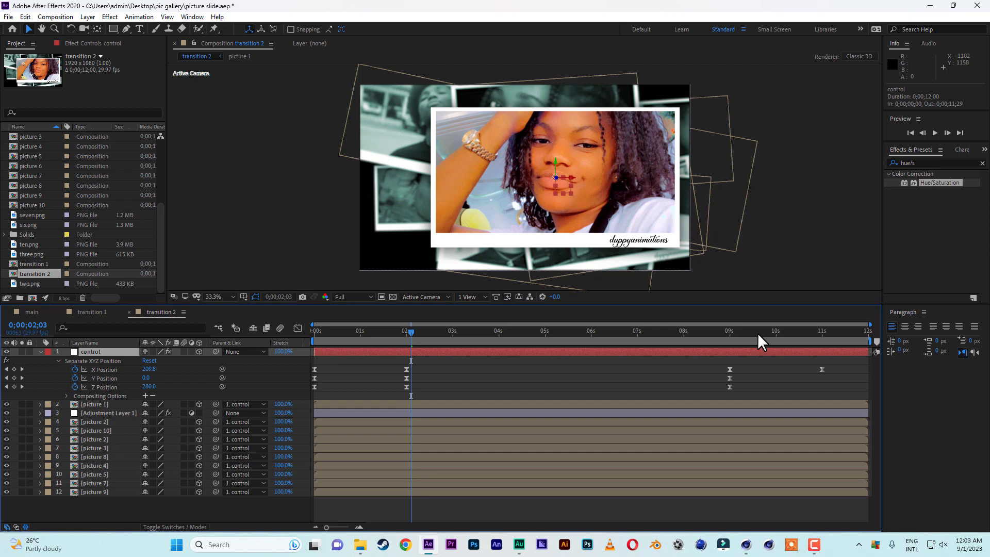
pyautogui.click(821, 333)
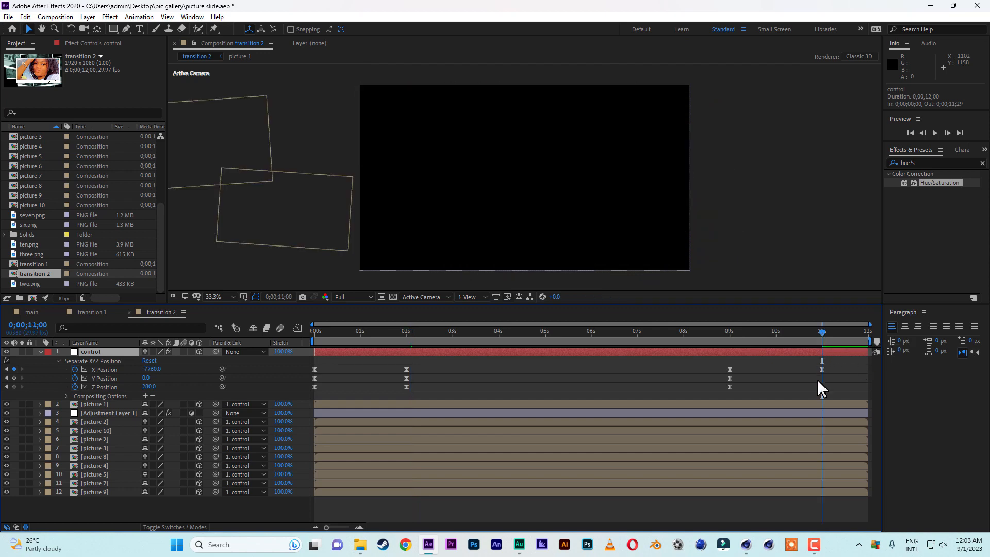
pyautogui.moveTo(831, 364); pyautogui.dragTo(801, 375)
pyautogui.press('Delete')
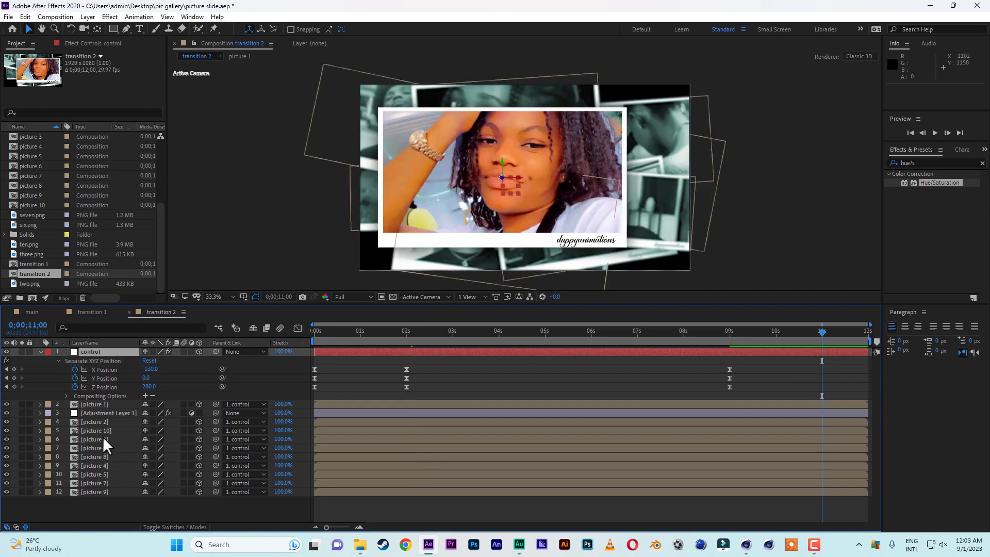
# At 0;00;11;00, lower the control null's Y Position to about -3880 so the pictures leave upward, and preview the animation.
pyautogui.moveTo(152, 379); pyautogui.dragTo(87, 379)
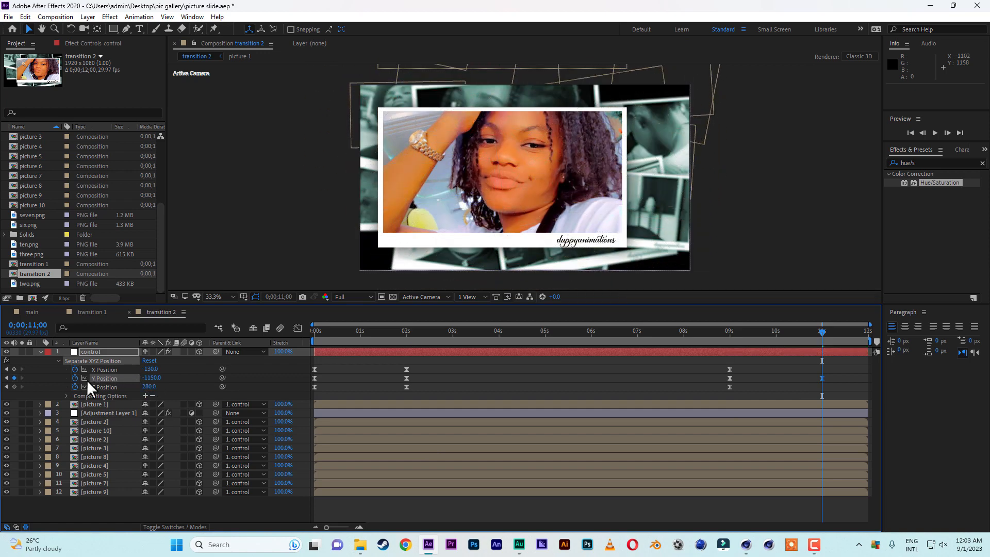
pyautogui.moveTo(166, 378); pyautogui.dragTo(121, 379)
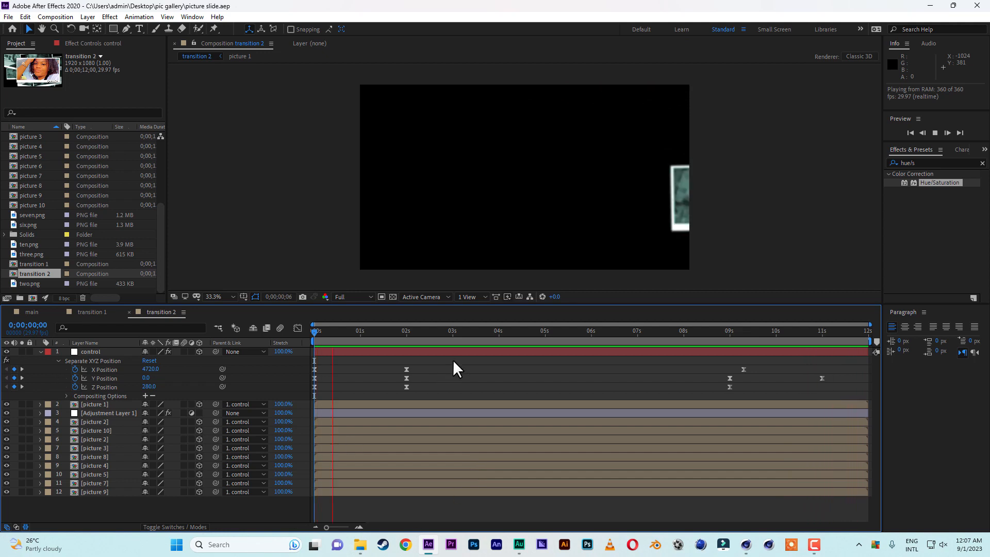
pyautogui.click(466, 332)
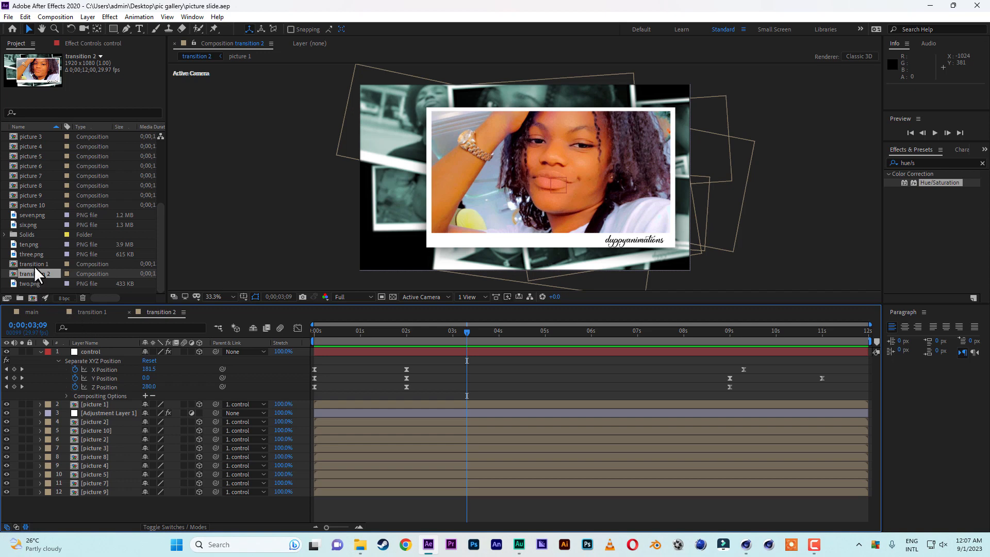
# Duplicate the transition 2 composition in the project and open the copy.
pyautogui.click(45, 273)
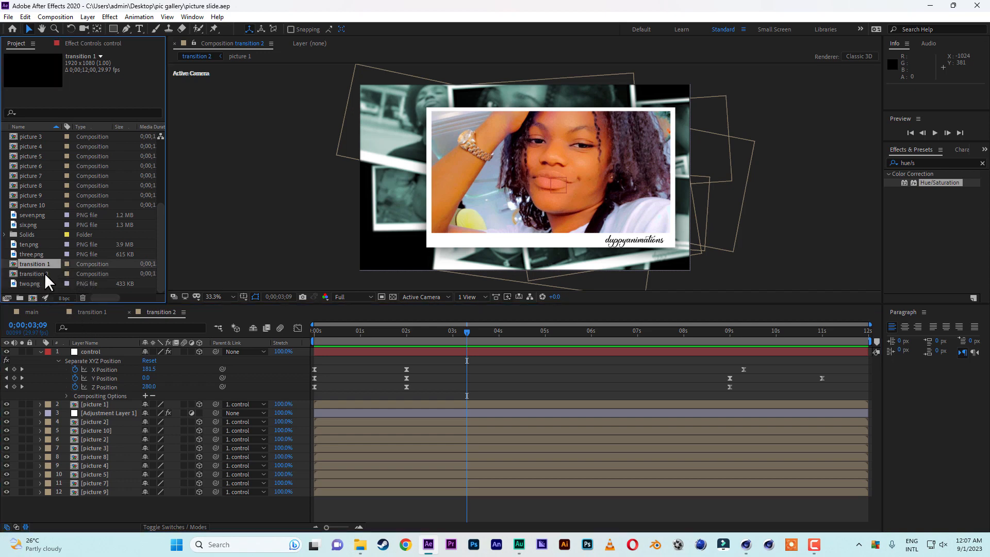
pyautogui.hotkey('ctrl', 'd')
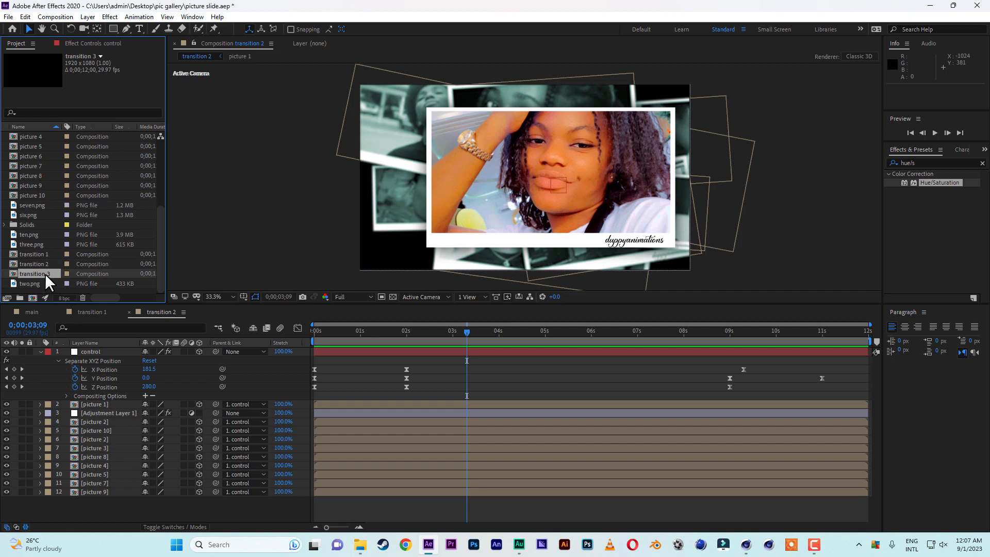
pyautogui.doubleClick(45, 273)
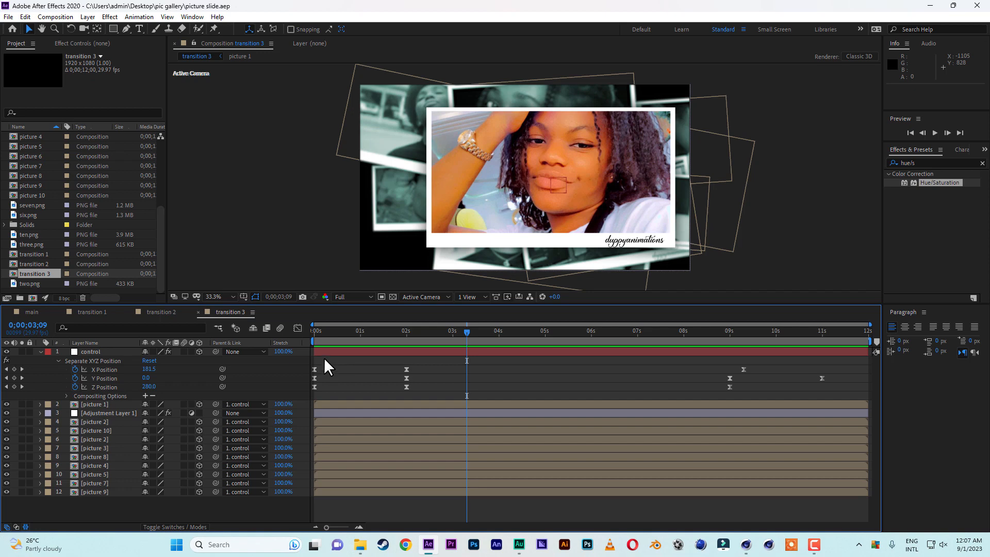
# Replace the control null's position keyframes at 0;00;00;00 in transition 3 with a Y Position of 3120 so the pictures enter from below.
pyautogui.moveTo(324, 360); pyautogui.dragTo(302, 396)
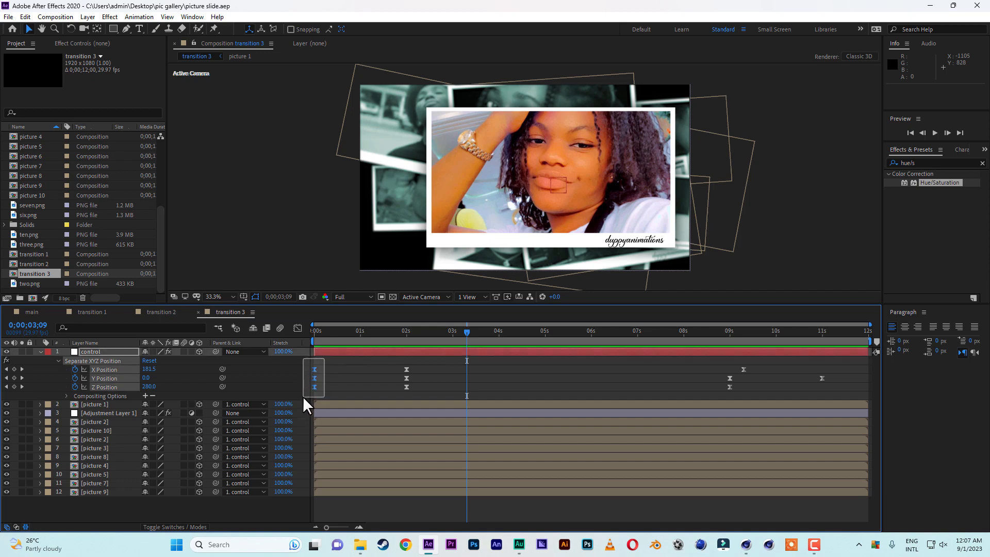
pyautogui.press('Delete')
pyautogui.press('Home')
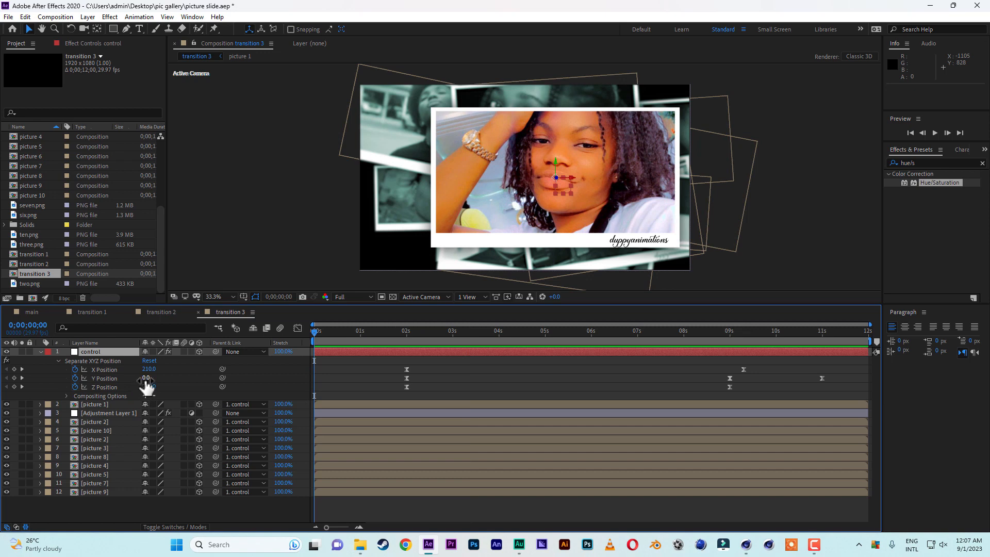
pyautogui.moveTo(146, 378); pyautogui.dragTo(843, 406)
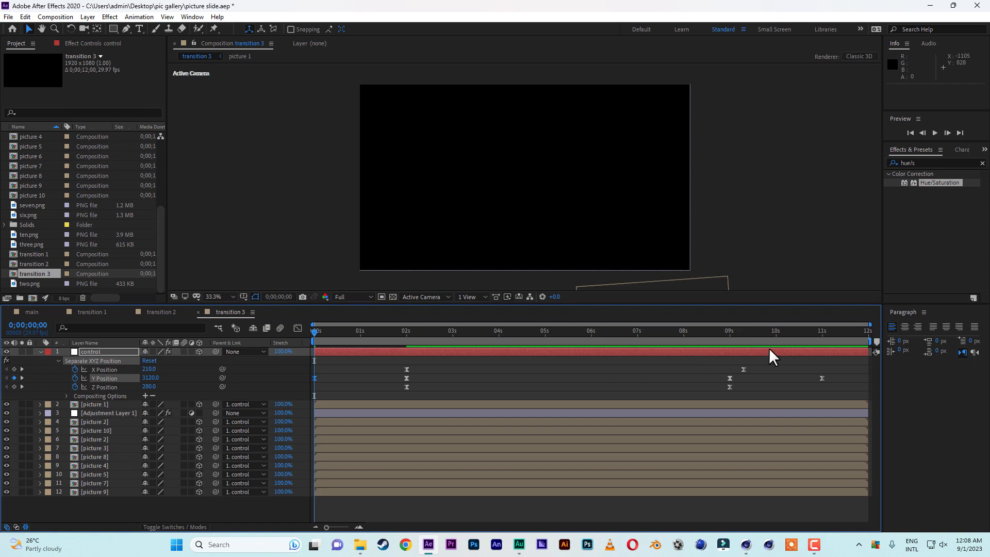
# Replace the control null's Y Position exit keyframe at 0;00;11;00 with X Position 290, Y Position -1240 and Z Position -6390.
pyautogui.click(819, 336)
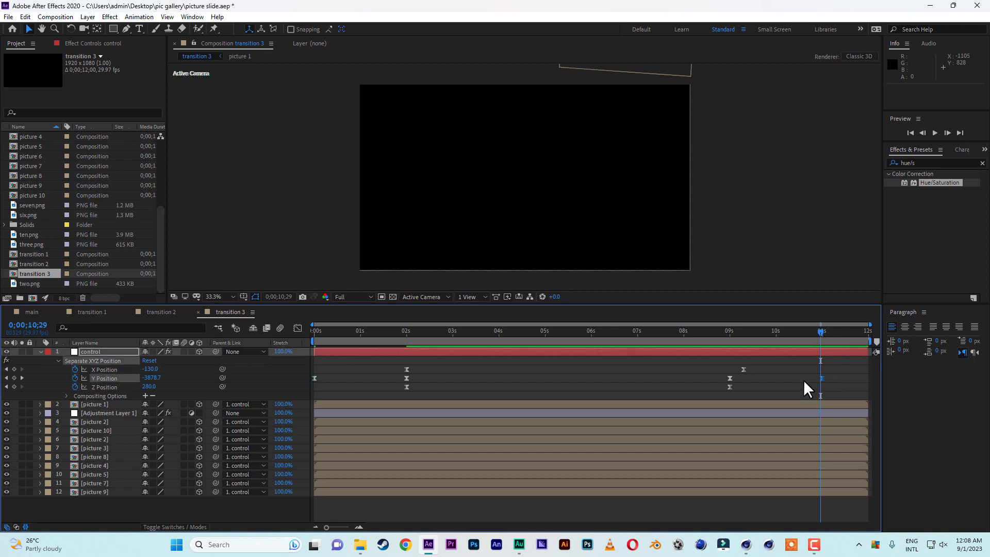
pyautogui.press('Delete')
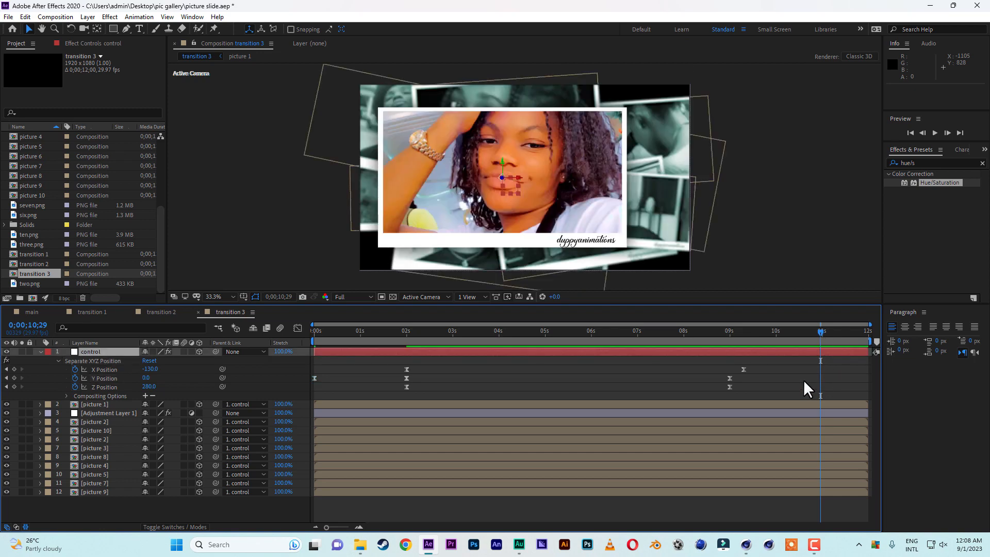
pyautogui.click(822, 329)
pyautogui.moveTo(153, 393); pyautogui.dragTo(106, 387)
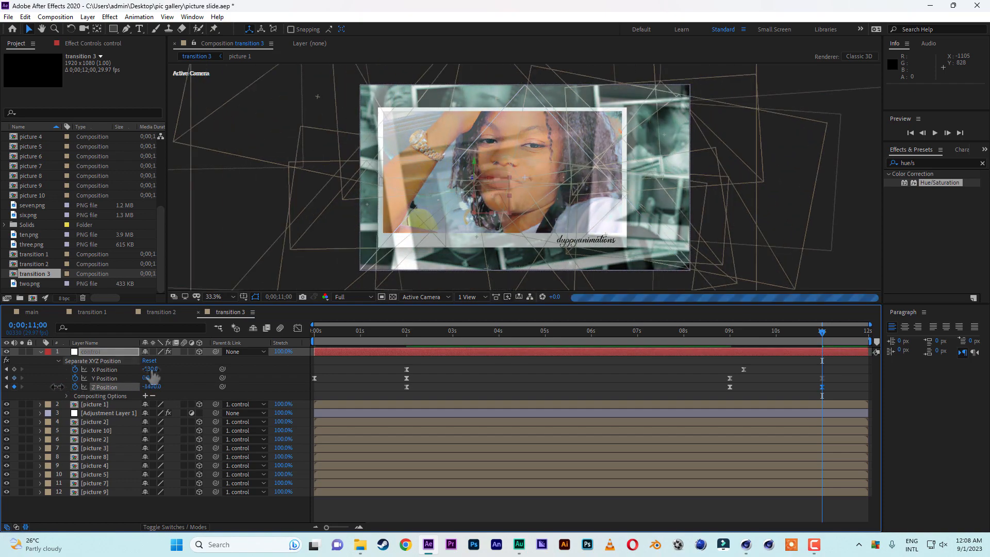
pyautogui.moveTo(150, 370); pyautogui.dragTo(155, 370)
pyautogui.moveTo(154, 369); pyautogui.dragTo(131, 379)
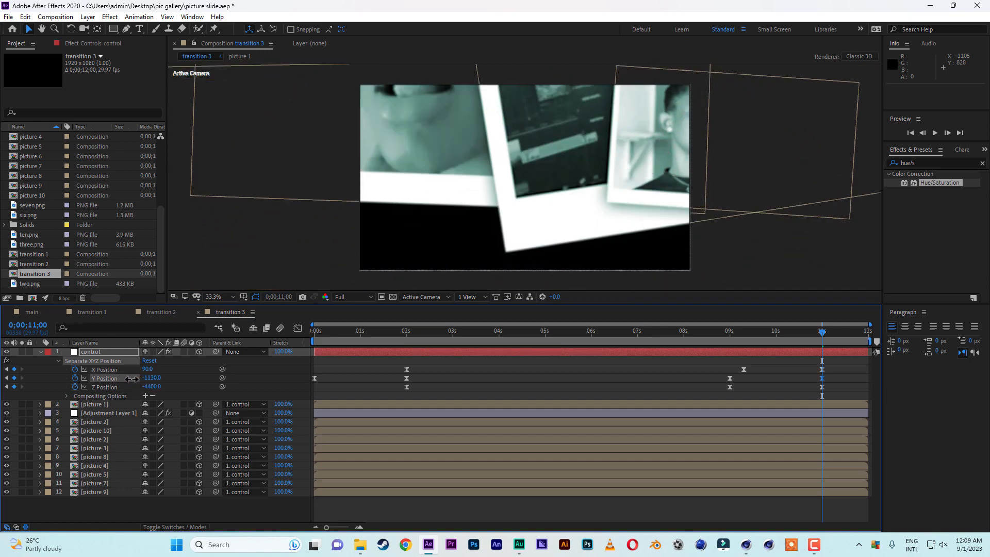
pyautogui.moveTo(152, 387); pyautogui.dragTo(101, 388)
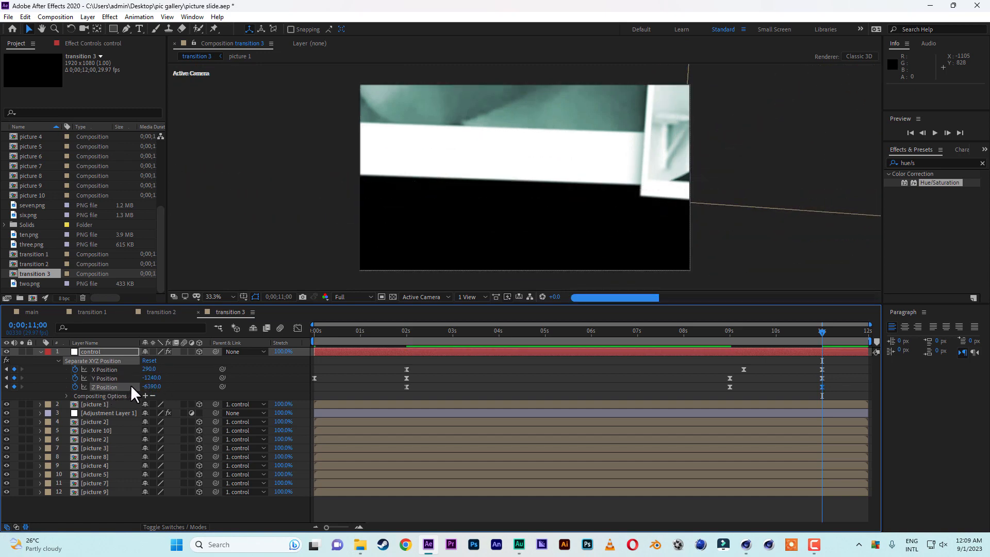
# Preview the transition 3 animation from the start to check the pictures' entrance and exit.
pyautogui.click(335, 332)
pyautogui.moveTo(335, 332); pyautogui.dragTo(280, 331)
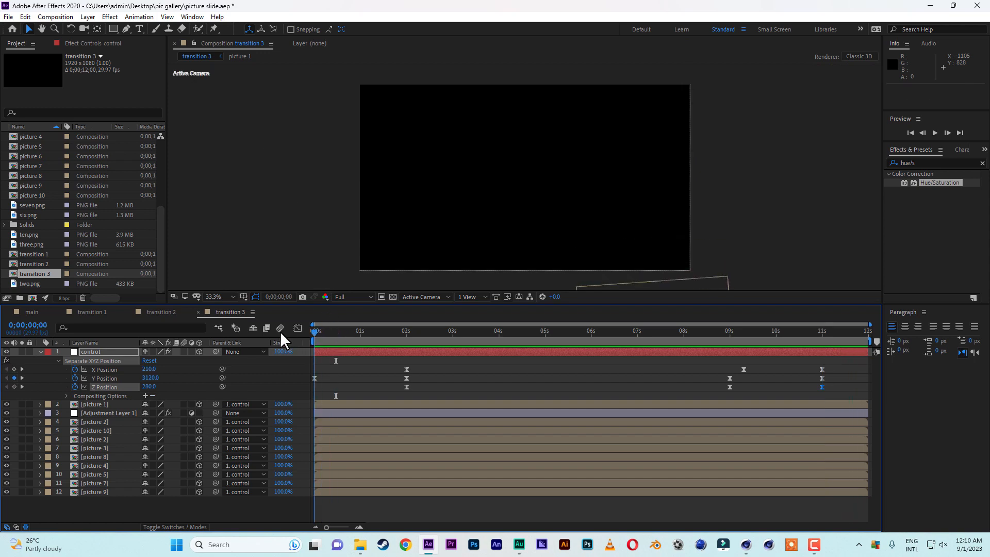
pyautogui.press('space')
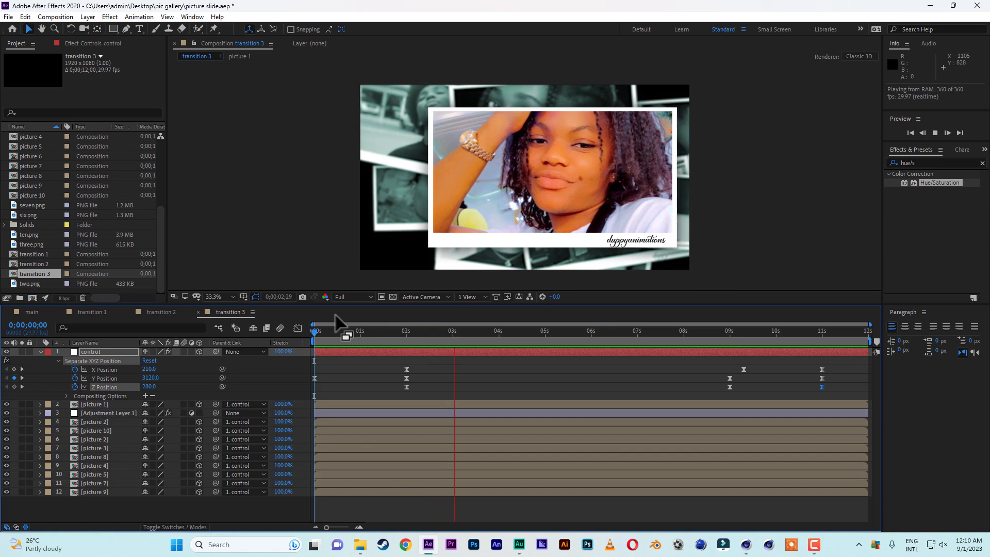
pyautogui.click(336, 333)
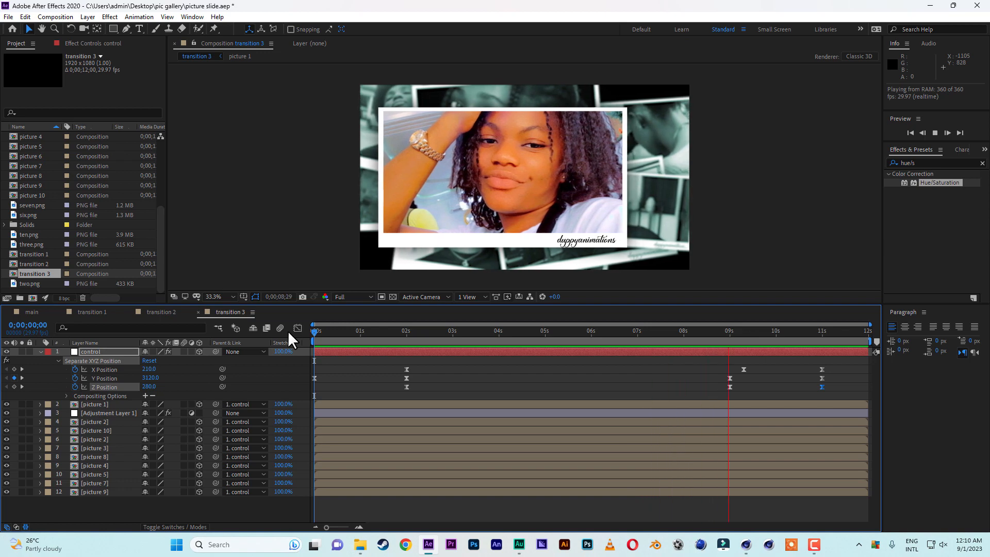
pyautogui.press('space')
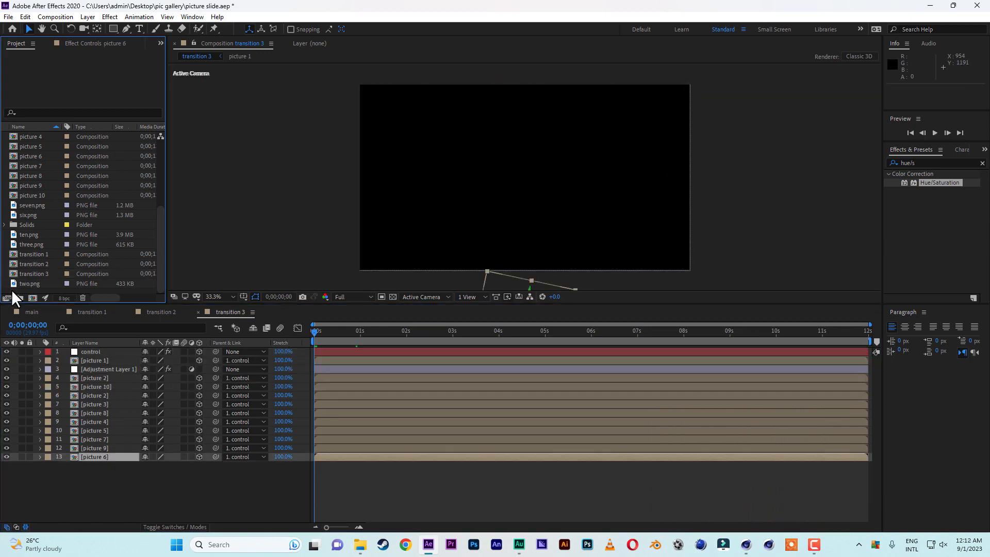
# Duplicate the transition 3 composition in the project and open the copy.
pyautogui.click(46, 274)
pyautogui.hotkey('ctrl', 'd')
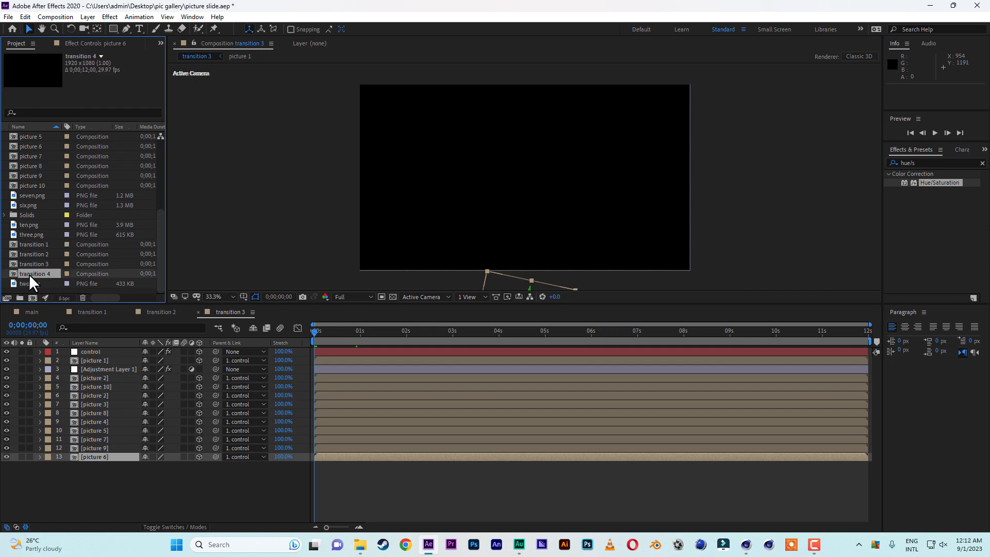
pyautogui.doubleClick(32, 273)
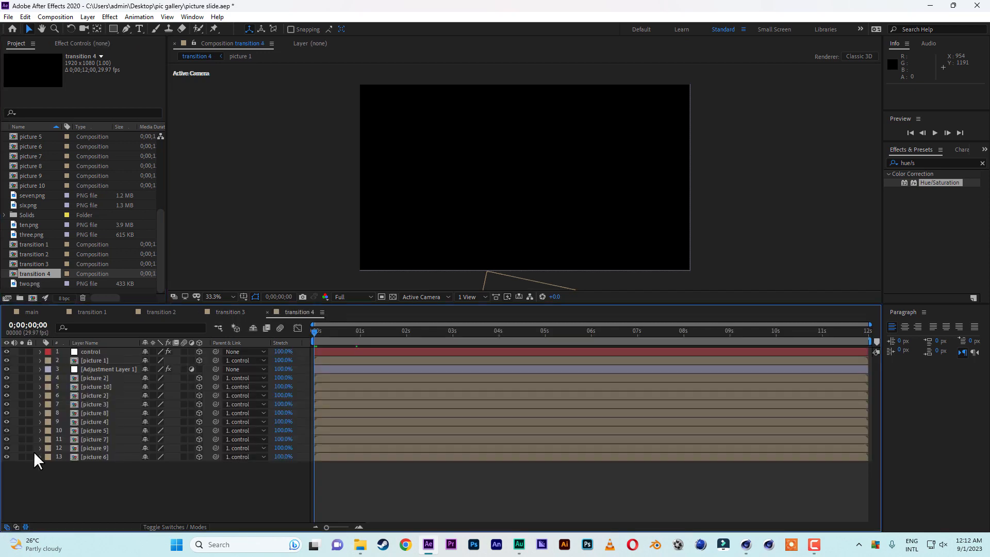
# Reveal the control null's separate XYZ position keyframes in transition 4 and delete its Y Position keyframe at 0;00;00;00.
pyautogui.click(101, 353)
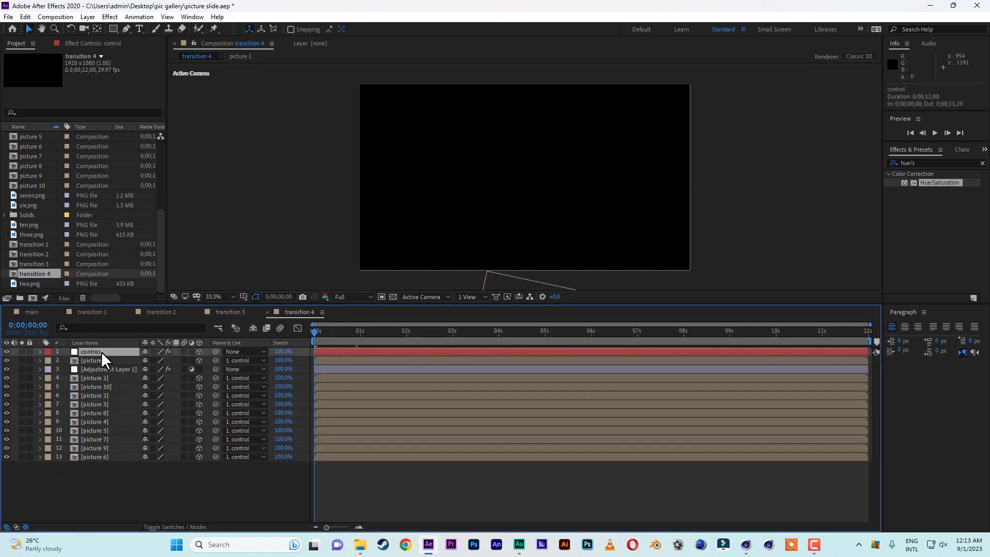
pyautogui.click(40, 352)
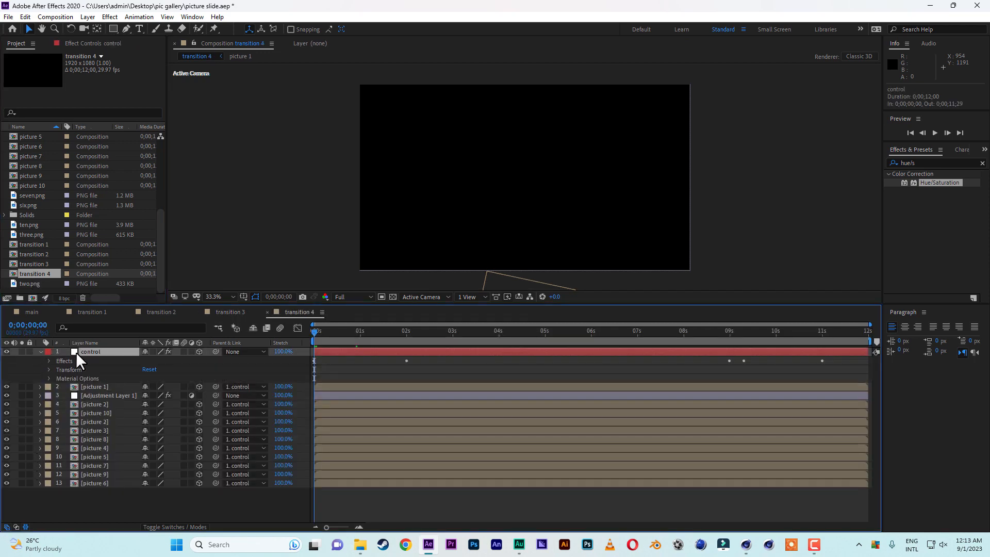
pyautogui.press('e')
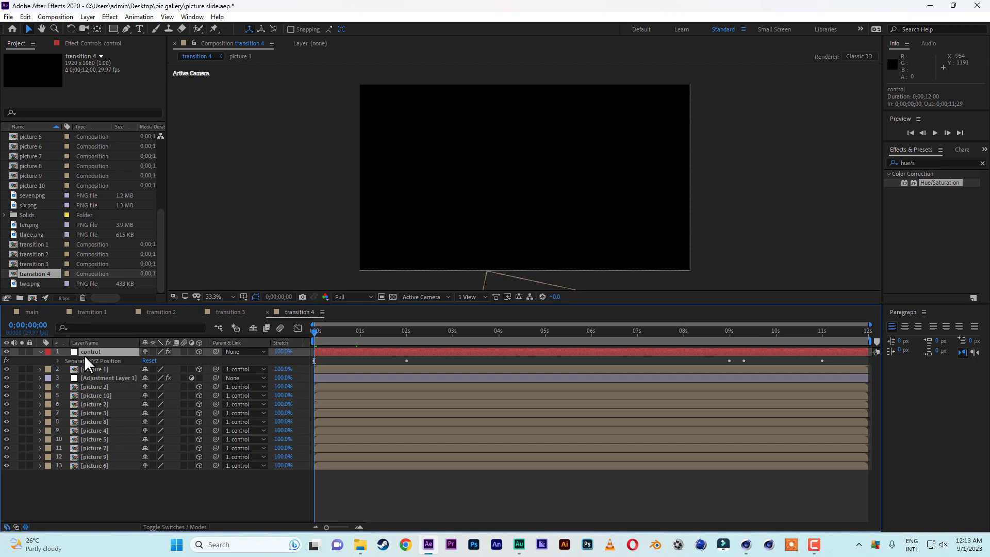
pyautogui.click(58, 361)
pyautogui.moveTo(371, 333); pyautogui.dragTo(406, 332)
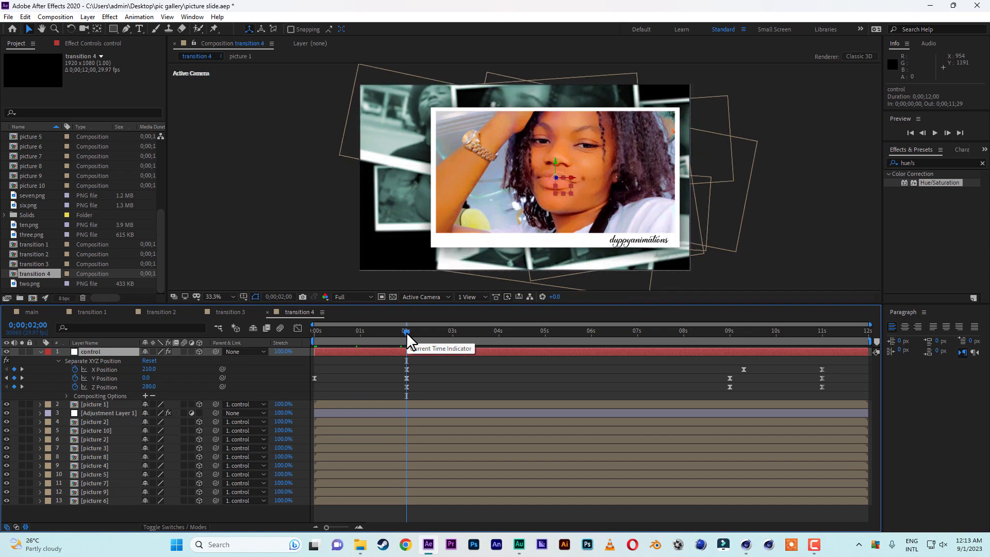
pyautogui.moveTo(324, 367); pyautogui.dragTo(299, 394)
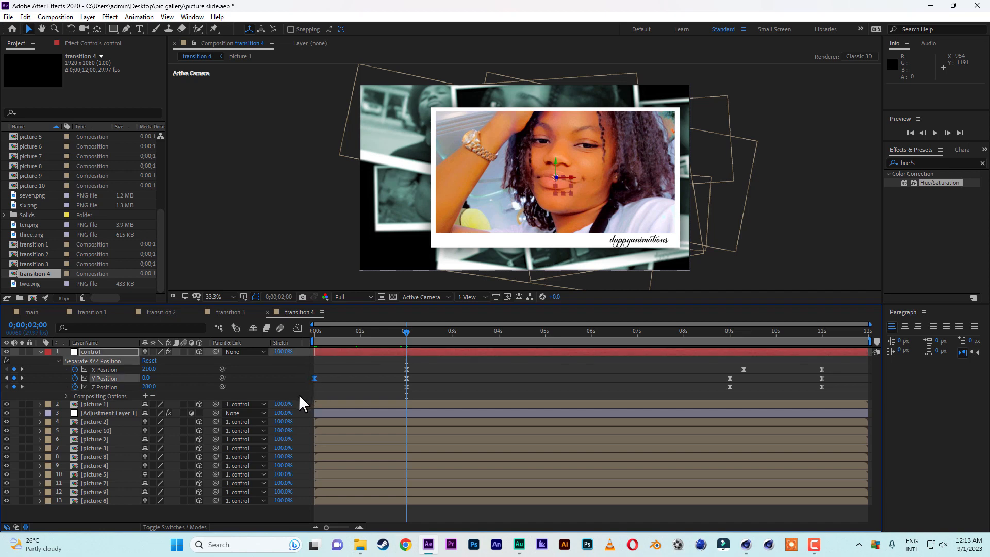
pyautogui.press('Delete')
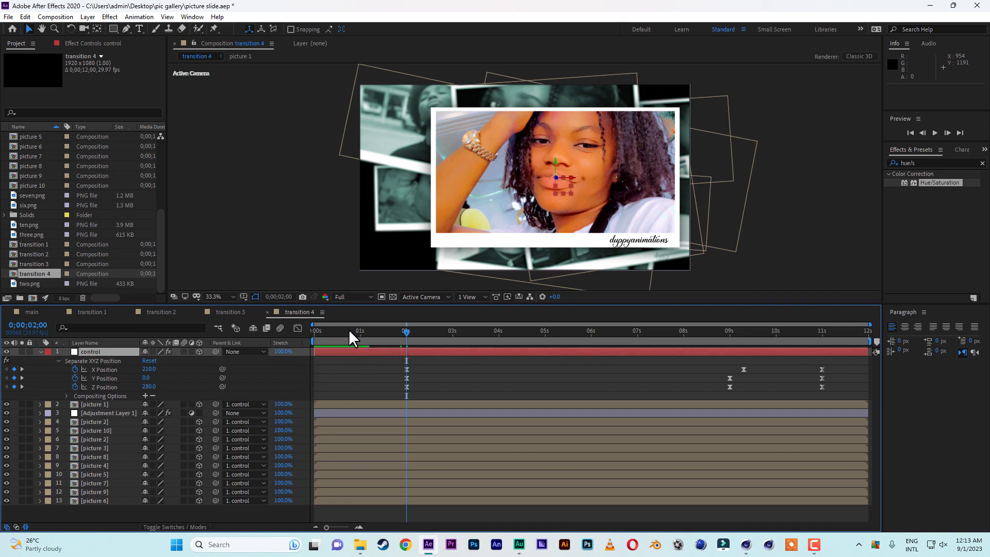
# Set the control null's Z Position to 20660 at 0;00;00;00 so the pictures enter from far away.
pyautogui.moveTo(348, 330); pyautogui.dragTo(306, 332)
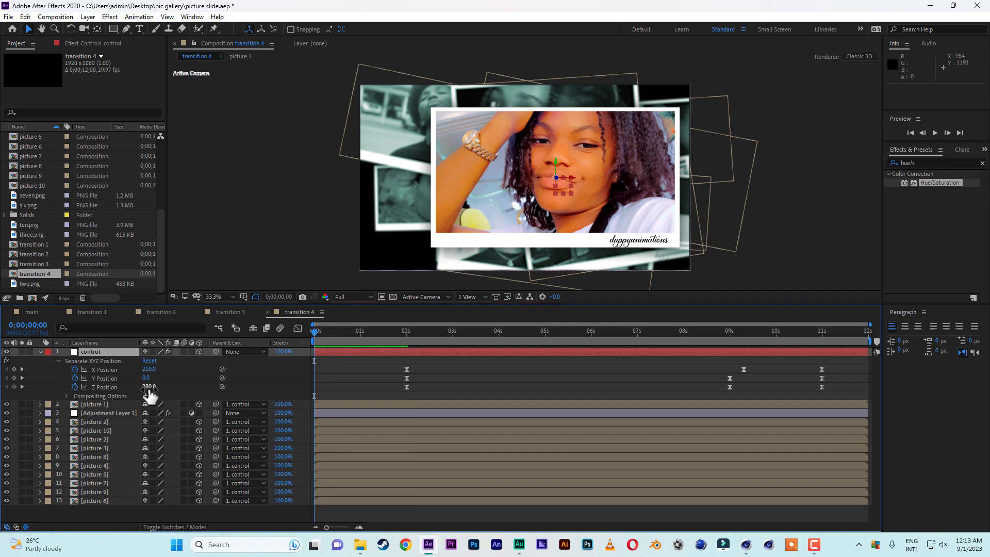
pyautogui.moveTo(149, 388); pyautogui.dragTo(508, 396)
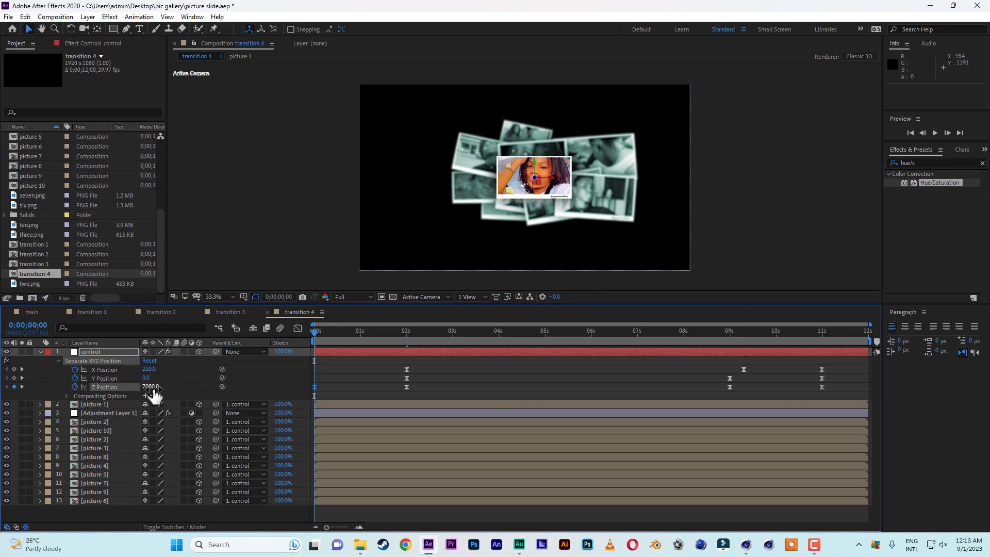
pyautogui.moveTo(153, 394); pyautogui.dragTo(289, 392)
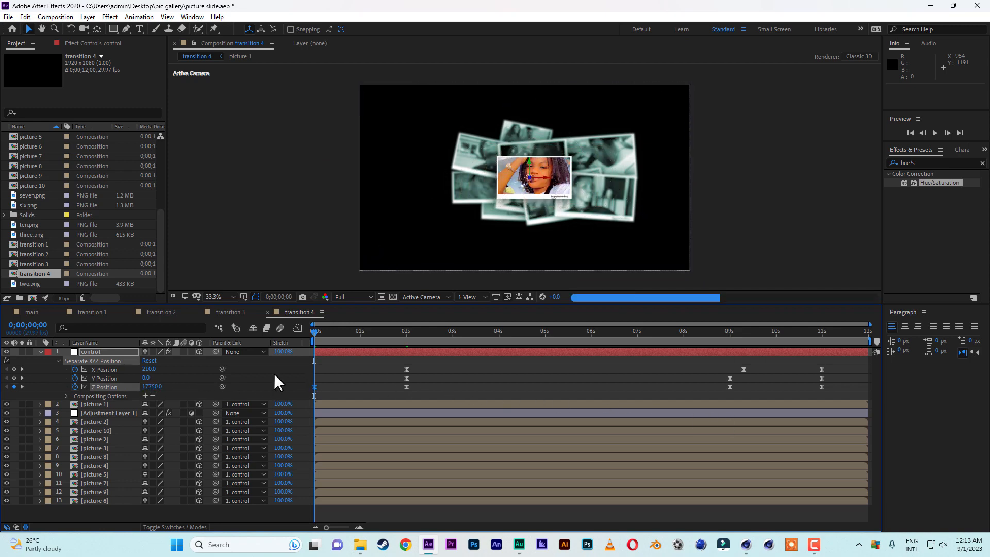
pyautogui.moveTo(149, 390); pyautogui.dragTo(309, 396)
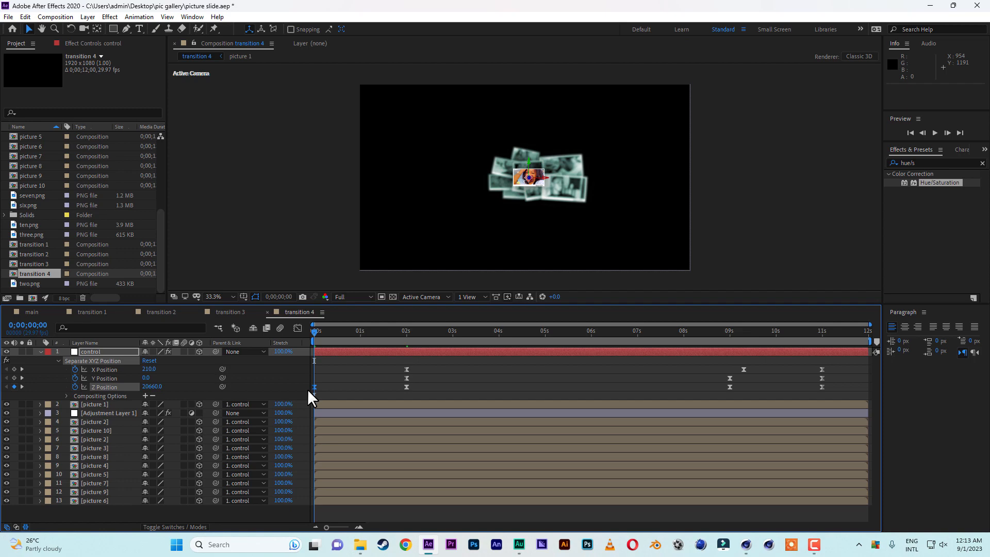
# Delete the control null's X, Y and Z Position exit keyframes at 0;00;11;00 in transition 4.
pyautogui.moveTo(320, 334); pyautogui.dragTo(413, 336)
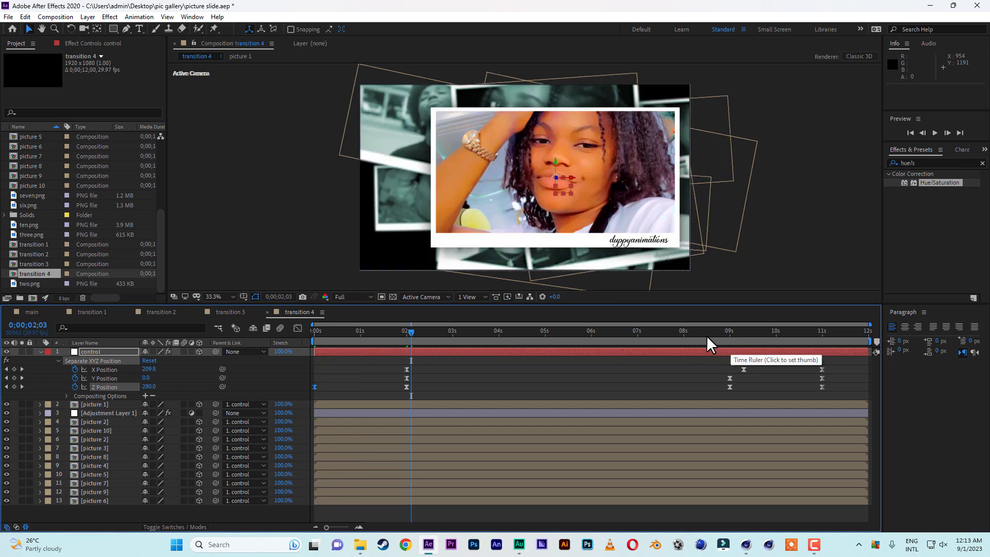
pyautogui.moveTo(736, 335); pyautogui.dragTo(770, 336)
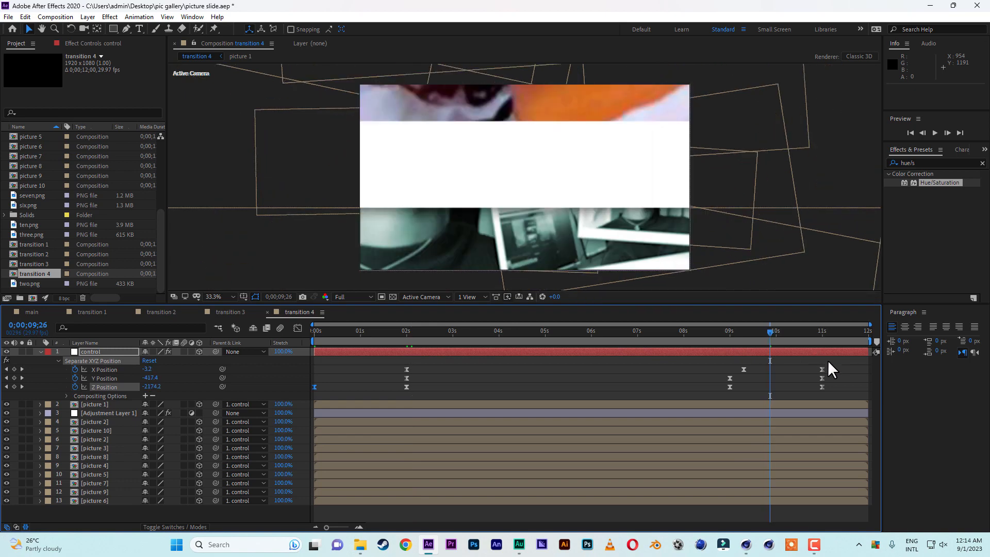
pyautogui.moveTo(833, 362); pyautogui.dragTo(799, 390)
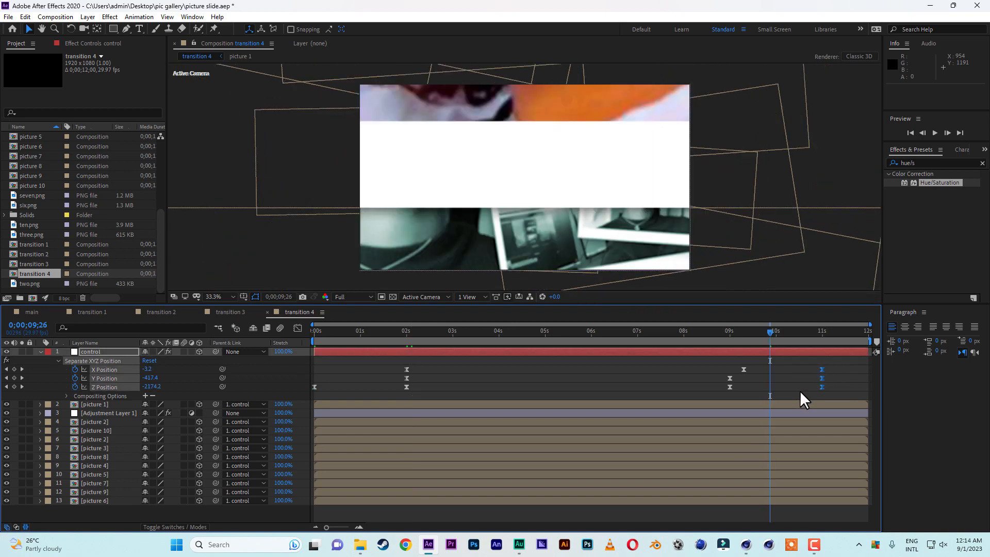
pyautogui.press('Delete')
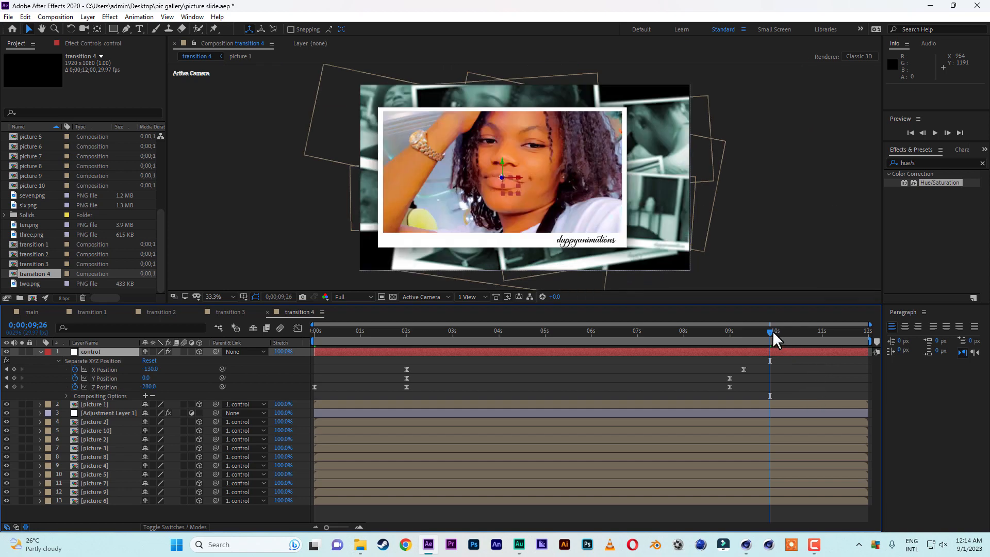
# Set the control null's Y Position to 1190 at 0;00;11;01 so the pictures exit downward.
pyautogui.moveTo(776, 334); pyautogui.dragTo(823, 335)
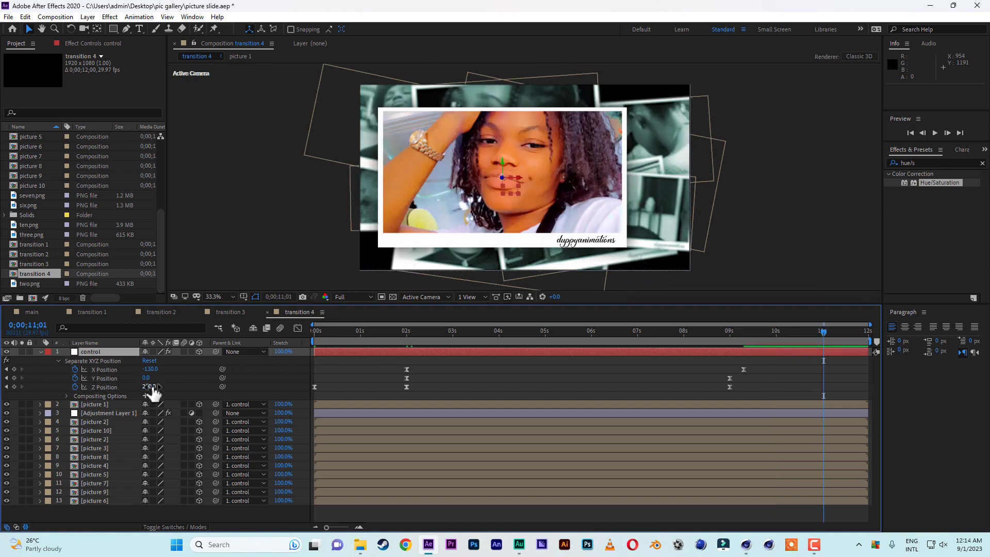
pyautogui.moveTo(148, 382); pyautogui.dragTo(193, 378)
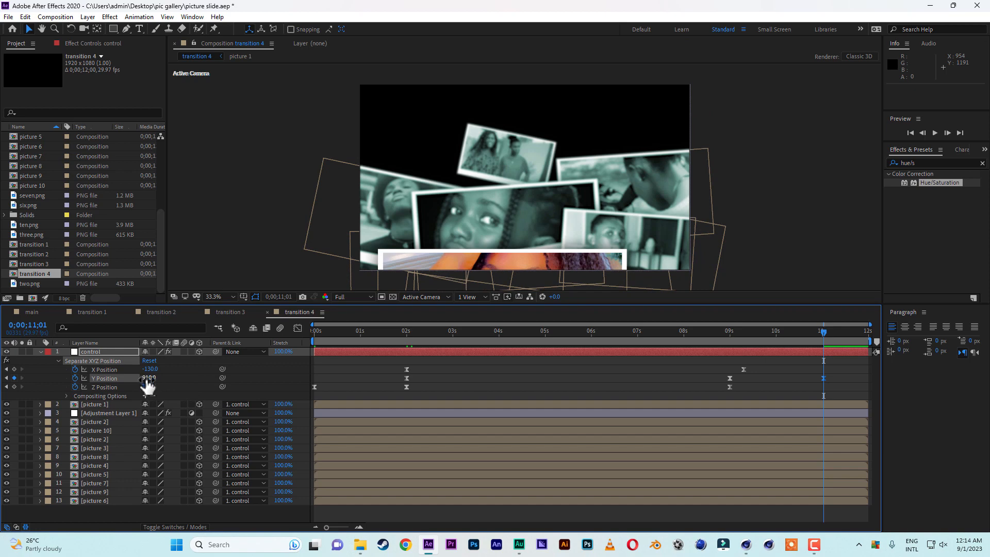
pyautogui.moveTo(149, 383); pyautogui.dragTo(162, 379)
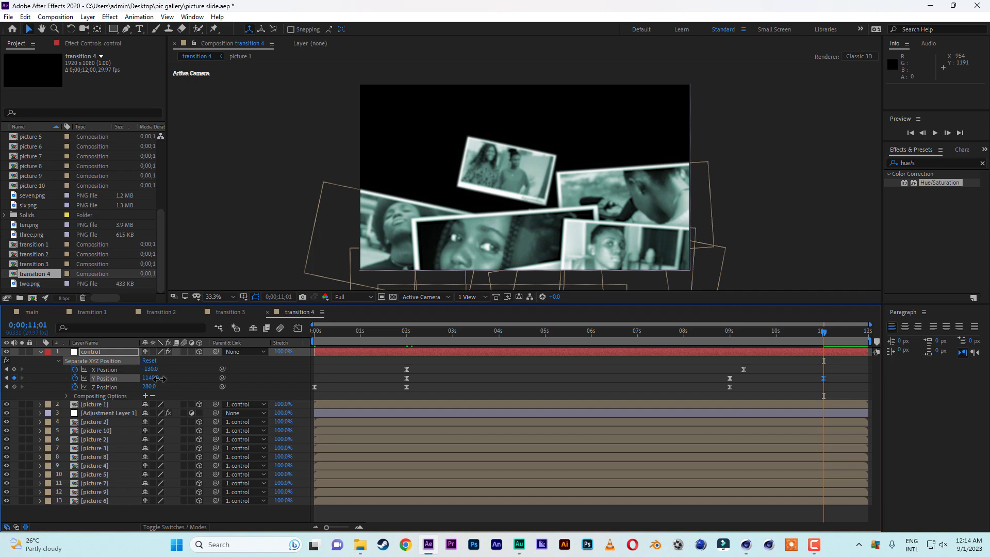
pyautogui.click(151, 379)
pyautogui.write('1190')
pyautogui.press('Return')
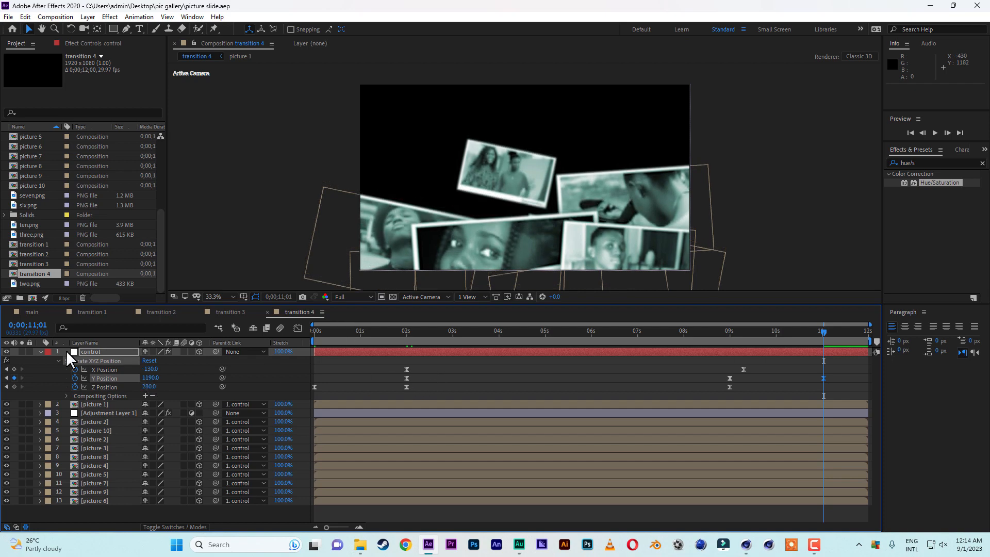
# Add the transition 1, 2, 3 and 4 compositions as layers in the main composition.
pyautogui.click(30, 311)
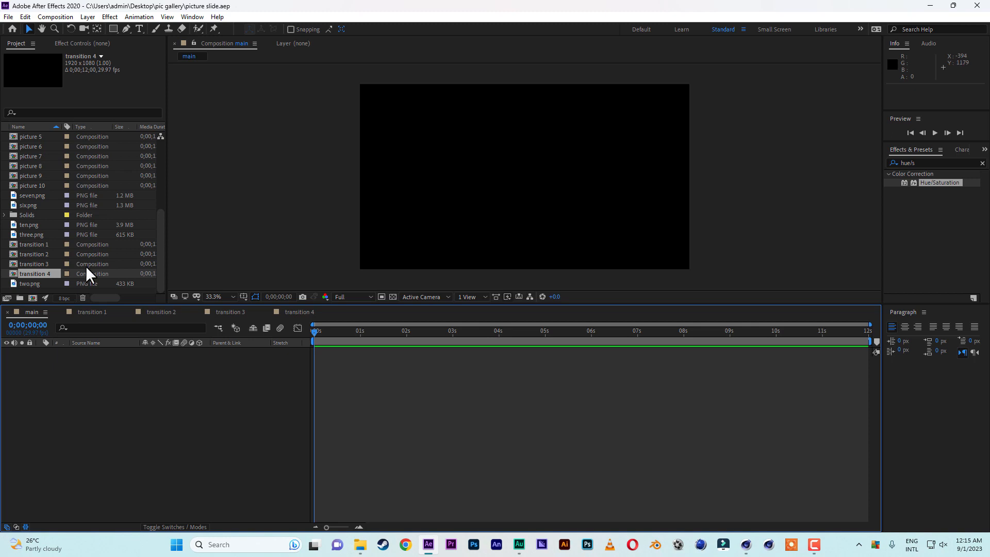
pyautogui.click(39, 243)
pyautogui.keyDown('shift'); pyautogui.click(42, 273); pyautogui.keyUp('shift')
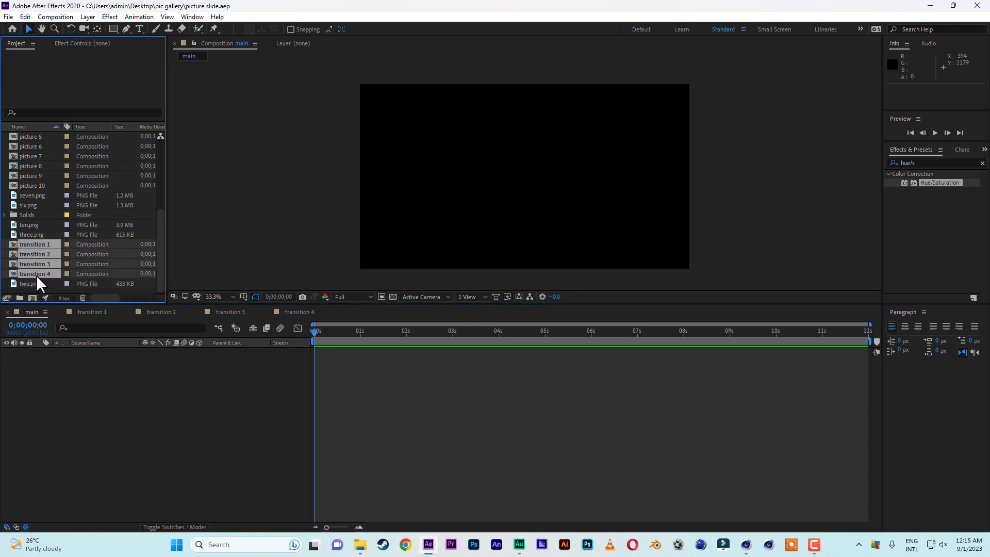
pyautogui.moveTo(36, 274); pyautogui.dragTo(56, 452)
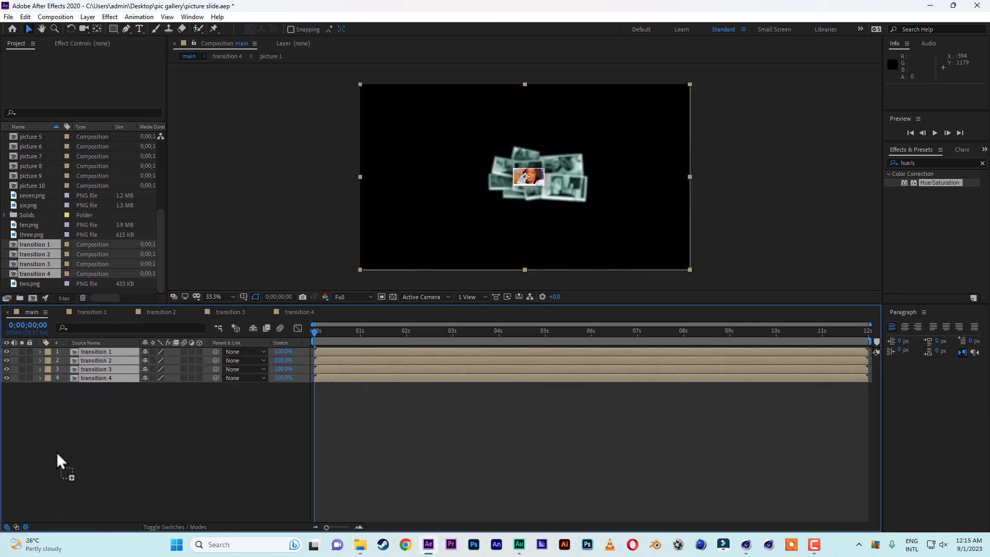
# Shift transitions 2, 3 and 4 along the main timeline, starting transition 2 at 0;00;08;29 so it overlaps the end of transition 1.
pyautogui.moveTo(535, 325); pyautogui.dragTo(957, 340)
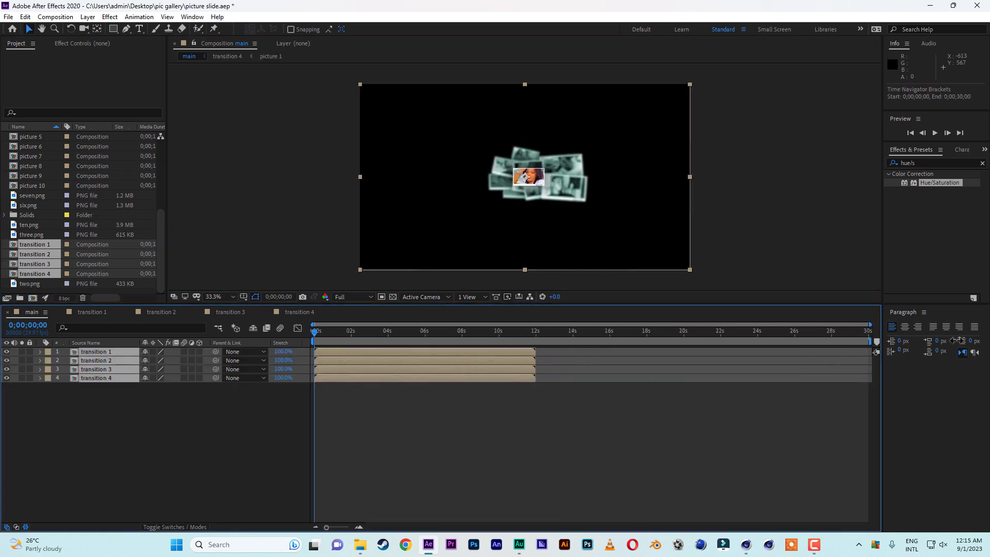
pyautogui.click(443, 391)
pyautogui.moveTo(425, 376); pyautogui.dragTo(573, 379)
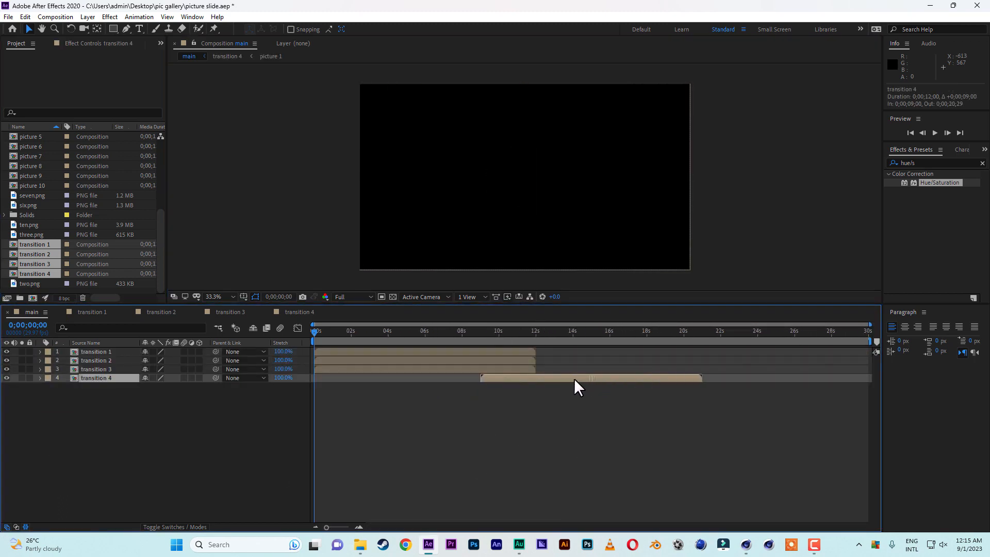
pyautogui.moveTo(399, 369); pyautogui.dragTo(521, 365)
pyautogui.moveTo(413, 360); pyautogui.dragTo(465, 349)
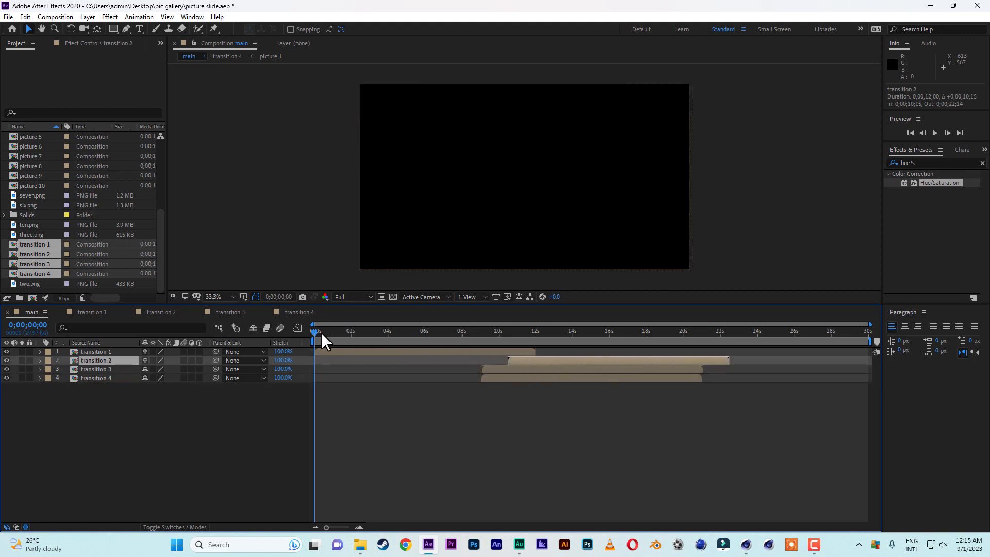
pyautogui.moveTo(323, 332); pyautogui.dragTo(465, 336)
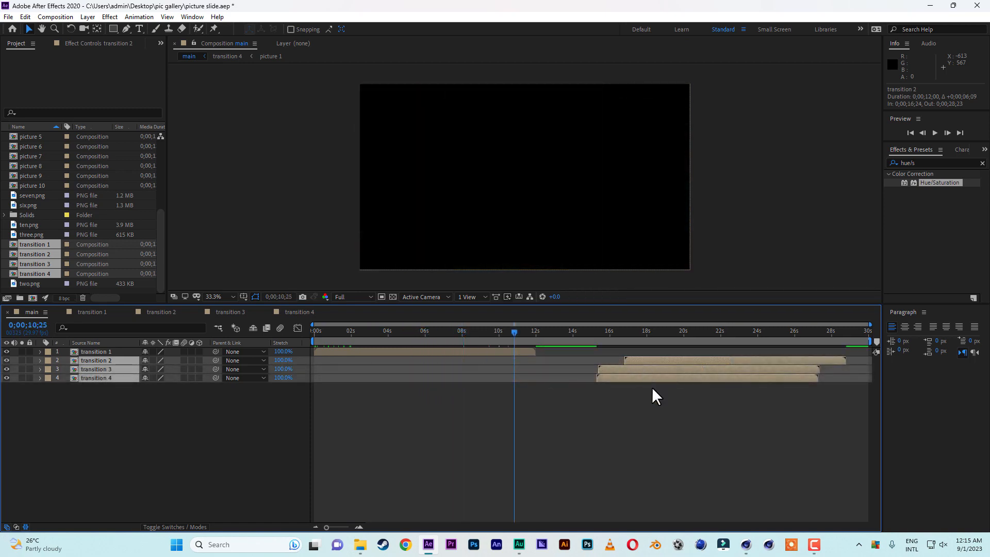
pyautogui.click(651, 389)
pyautogui.moveTo(658, 360); pyautogui.dragTo(523, 360)
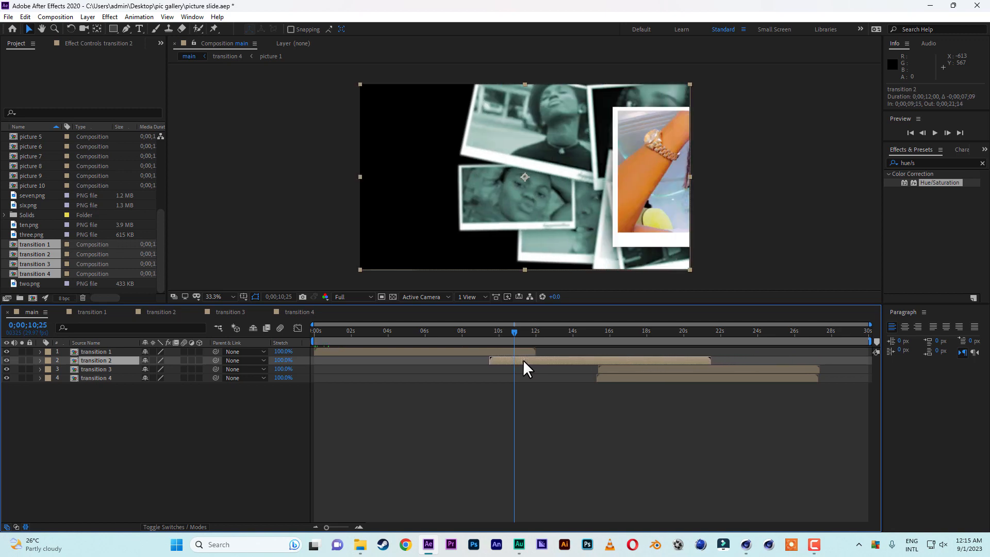
pyautogui.click(497, 329)
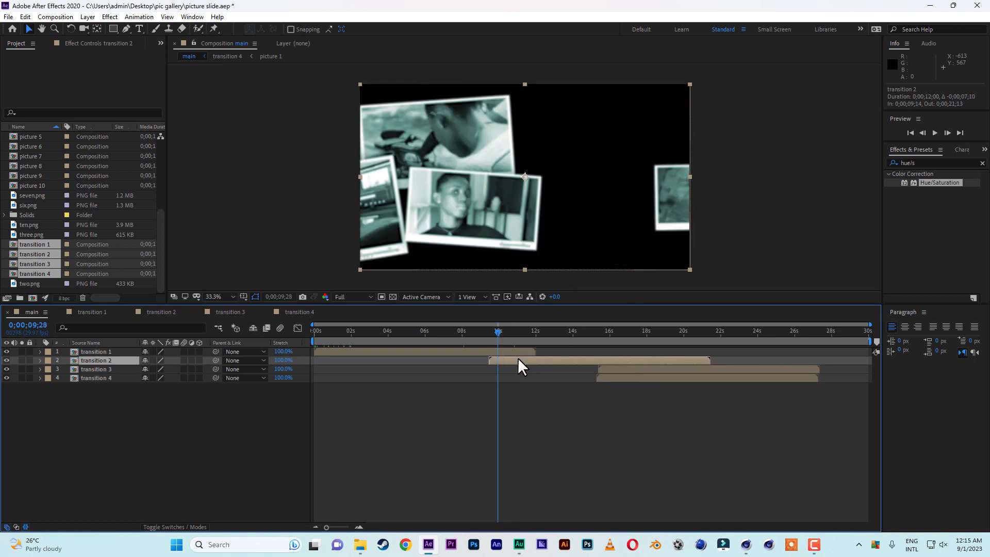
pyautogui.moveTo(517, 359); pyautogui.dragTo(508, 360)
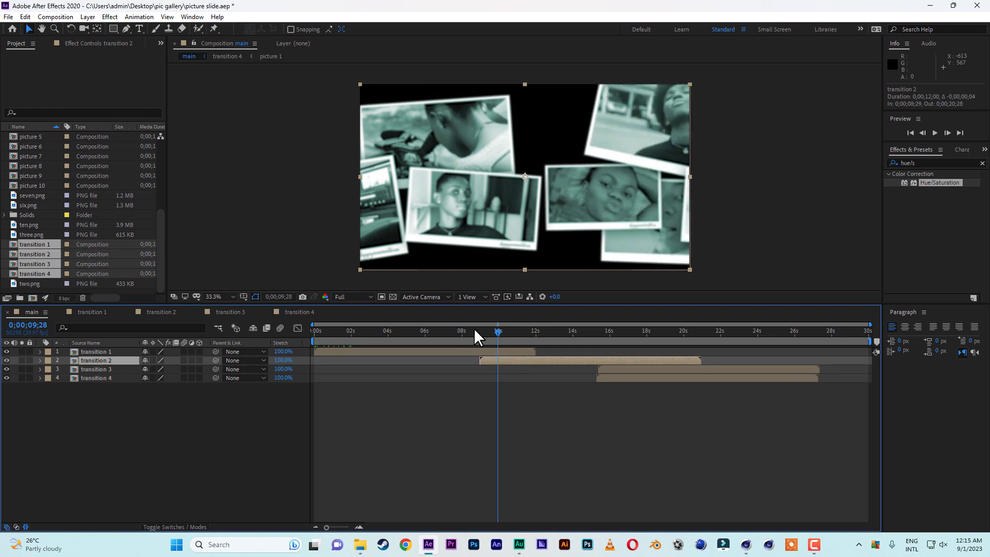
# Start the transition 3 layer at 0;00;18;08 so it overlaps transition 2's exit, and check the overlap.
pyautogui.moveTo(474, 331); pyautogui.dragTo(486, 330)
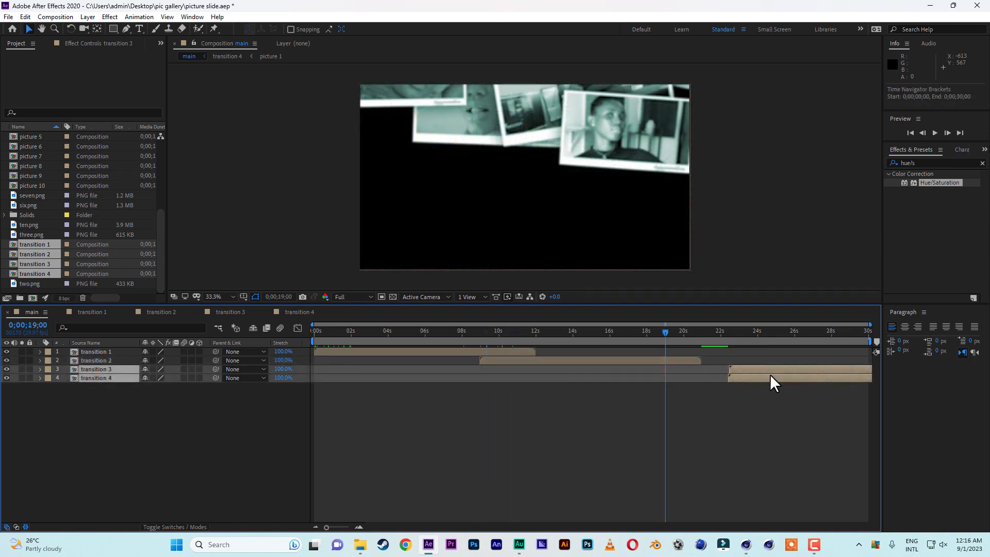
pyautogui.click(752, 395)
pyautogui.moveTo(756, 369); pyautogui.dragTo(680, 368)
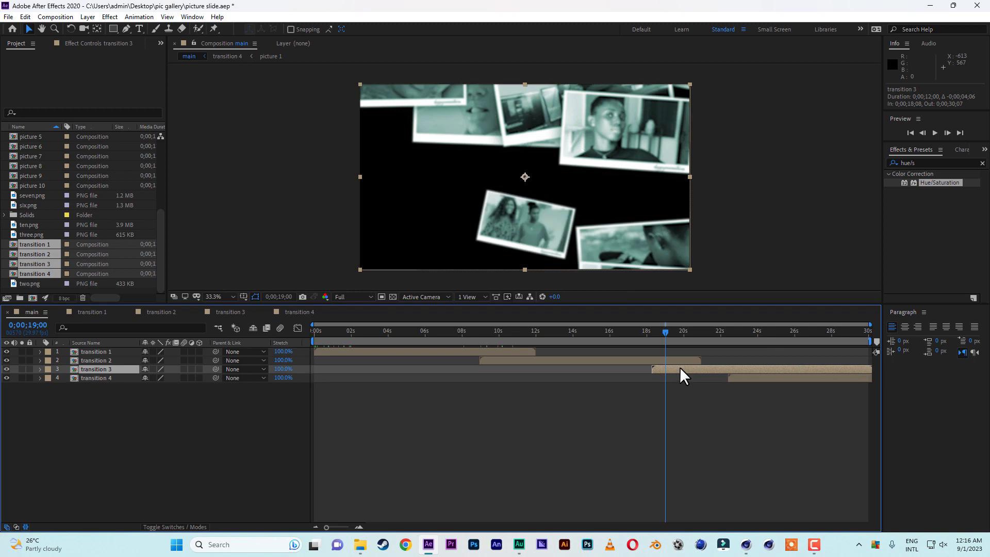
pyautogui.moveTo(664, 333); pyautogui.dragTo(687, 333)
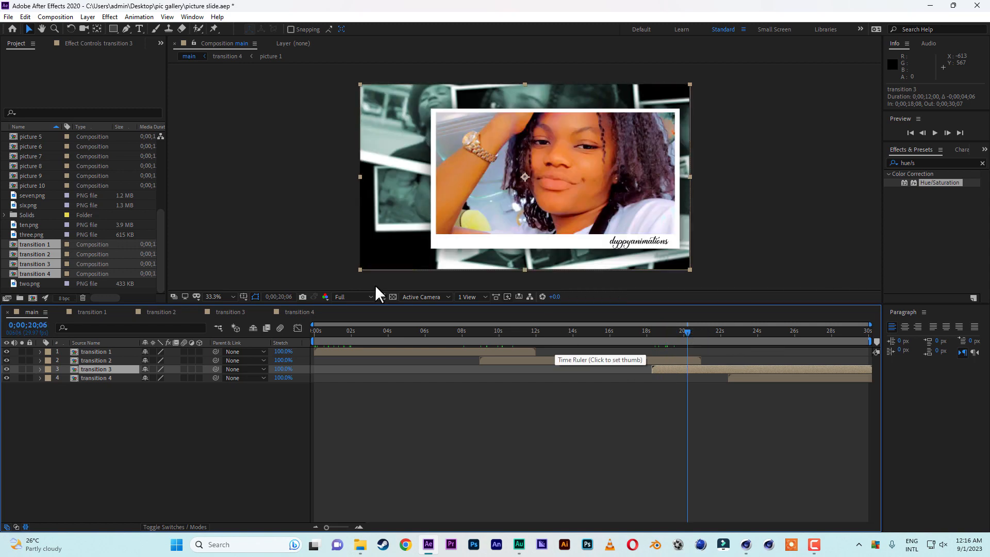
# Extend the main composition's duration to 40 seconds and start the transition 4 layer at 0;00;27;28.
pyautogui.rightClick(256, 225)
pyautogui.click(306, 247)
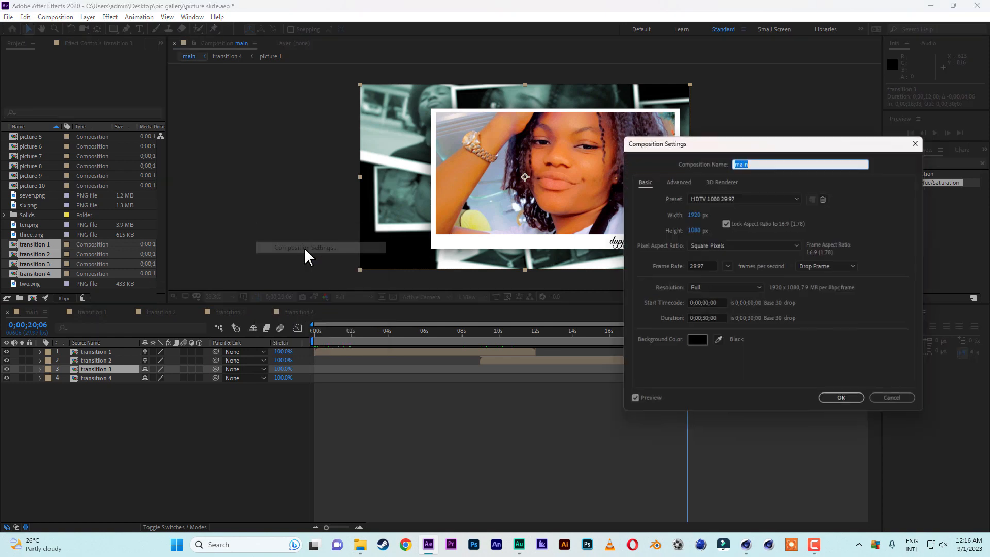
pyautogui.click(705, 318)
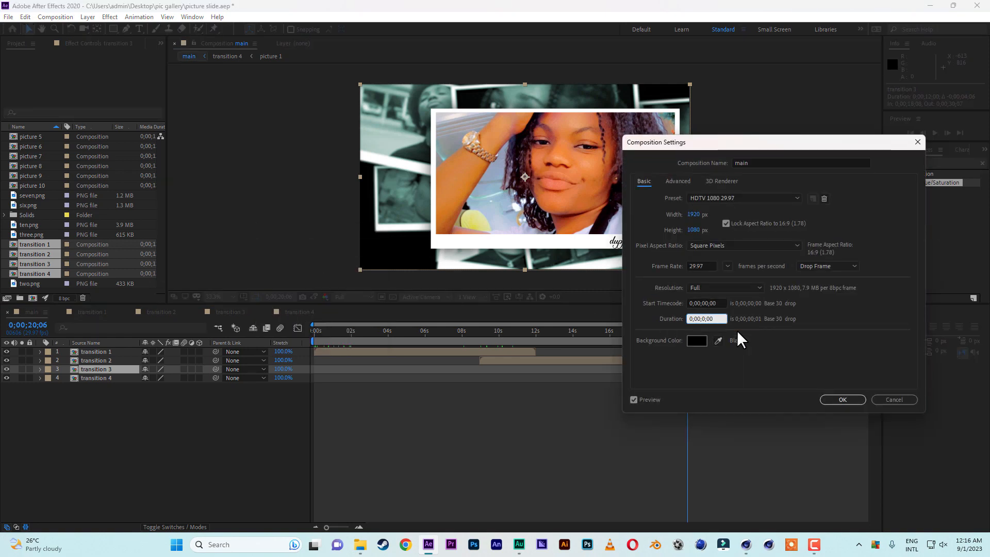
pyautogui.click(849, 400)
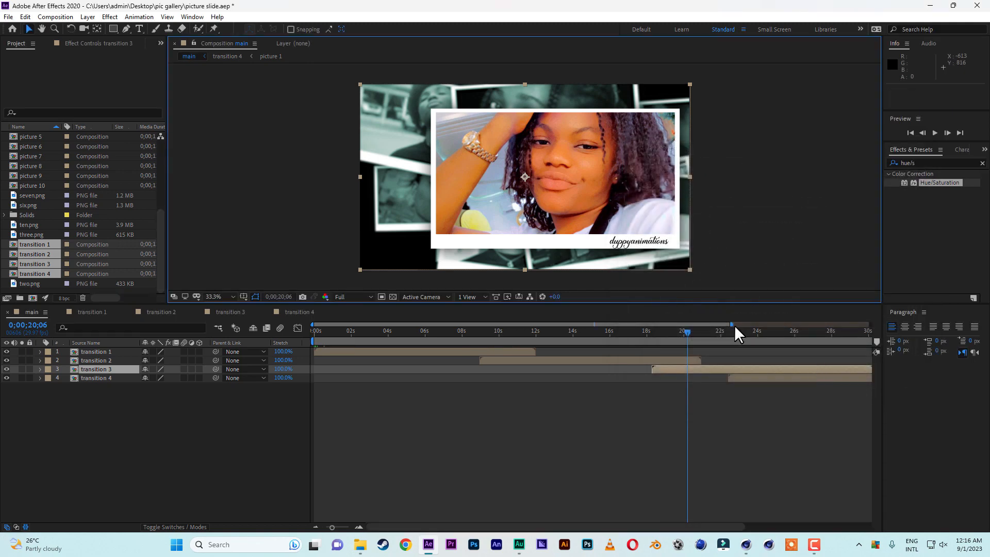
pyautogui.moveTo(710, 379); pyautogui.dragTo(740, 382)
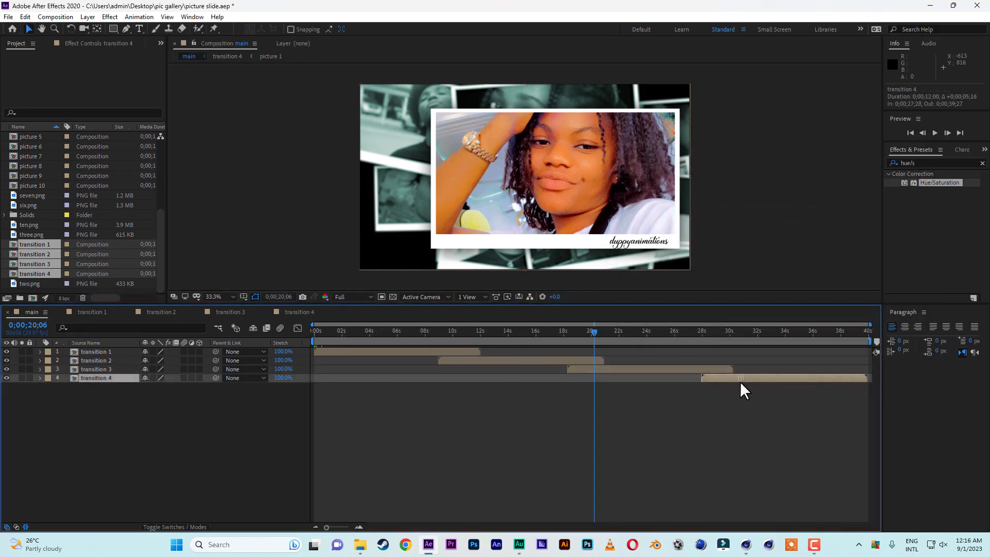
# Nudge the transition 4 layer slightly earlier with the work area ending at 0;00;39;16, and save the project.
pyautogui.moveTo(691, 330); pyautogui.dragTo(702, 333)
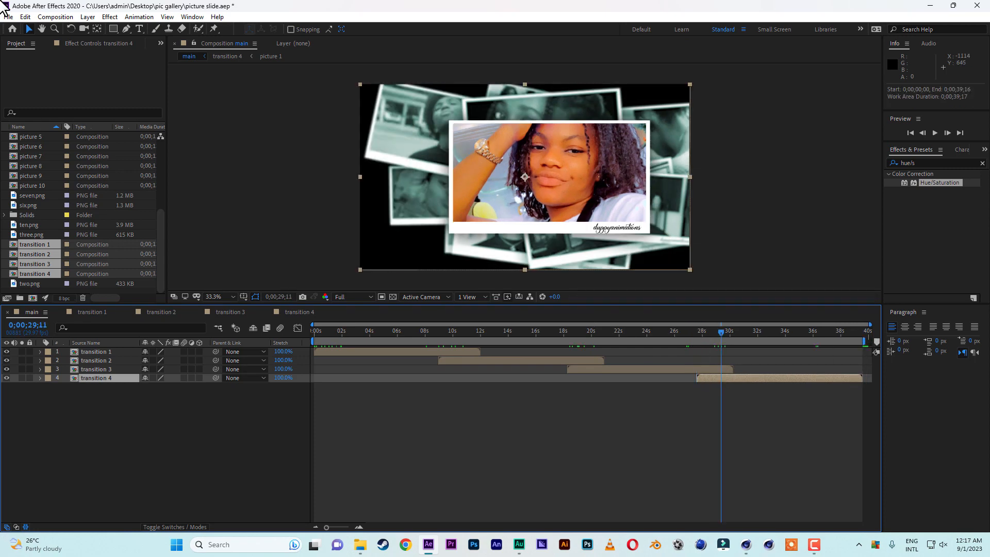
pyautogui.click(14, 16)
pyautogui.click(694, 326)
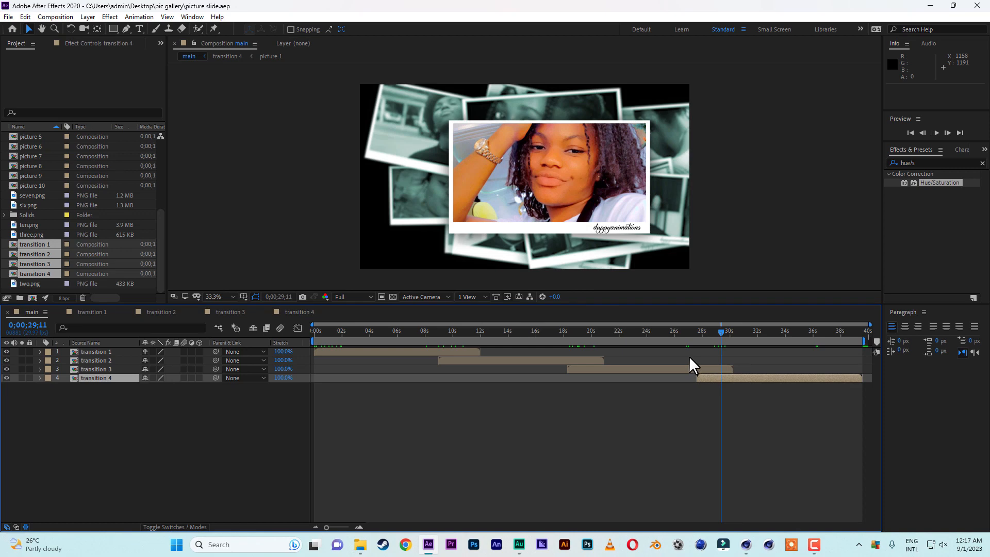
# Preview the main composition from the first frame through all four transitions, and check the frame around 0;00;35;10.
pyautogui.press('space')
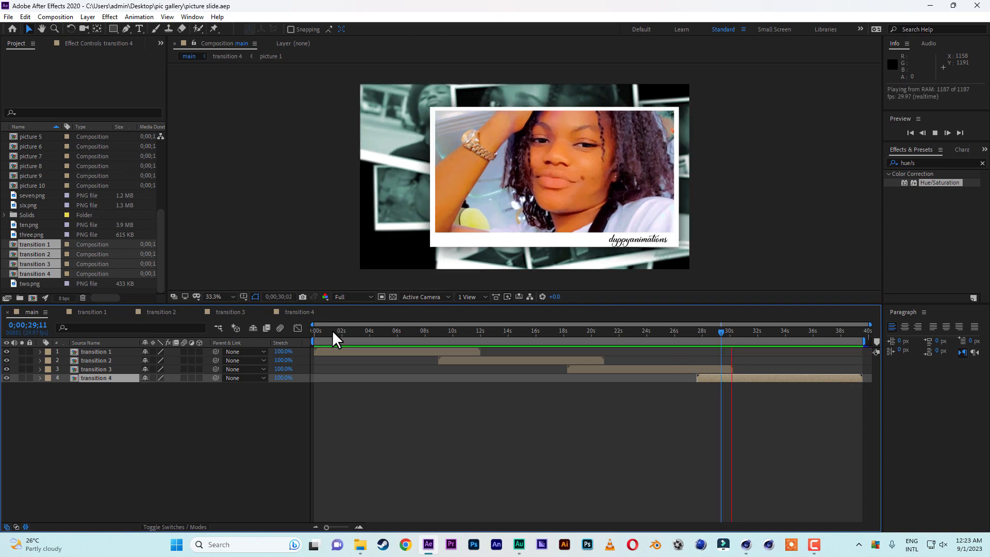
pyautogui.moveTo(332, 329); pyautogui.dragTo(305, 331)
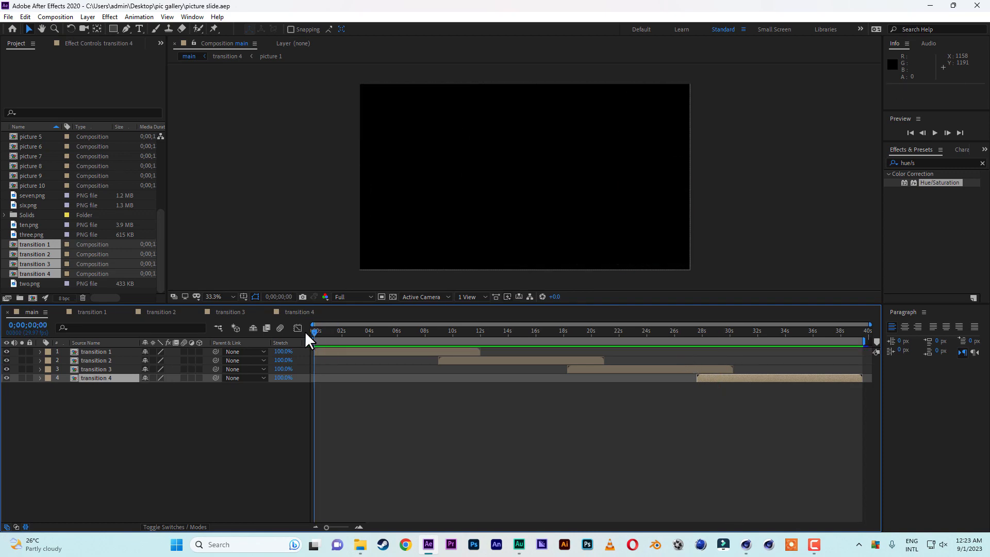
pyautogui.press('space')
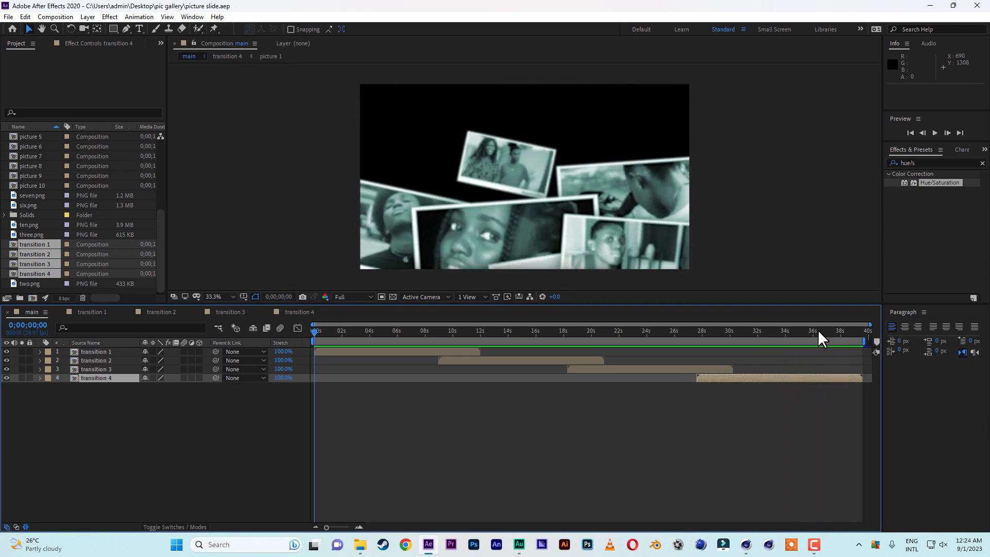
pyautogui.click(818, 329)
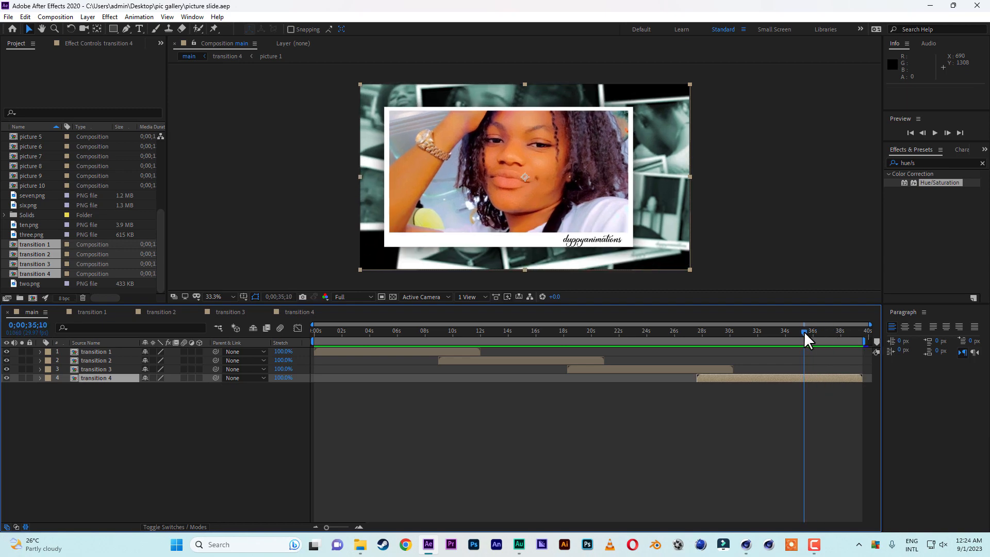